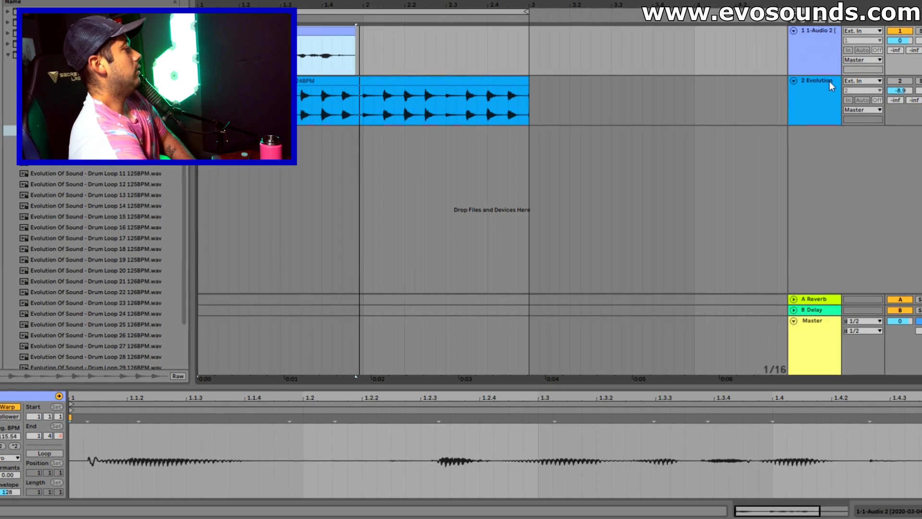
- Play the vocal clip alone and against the drum loop to check its timing
key("space")
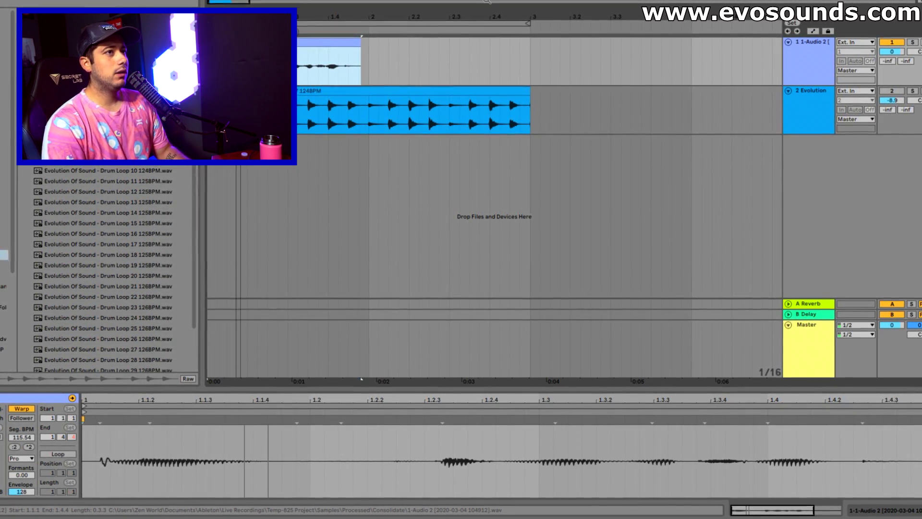
left_click(893, 93)
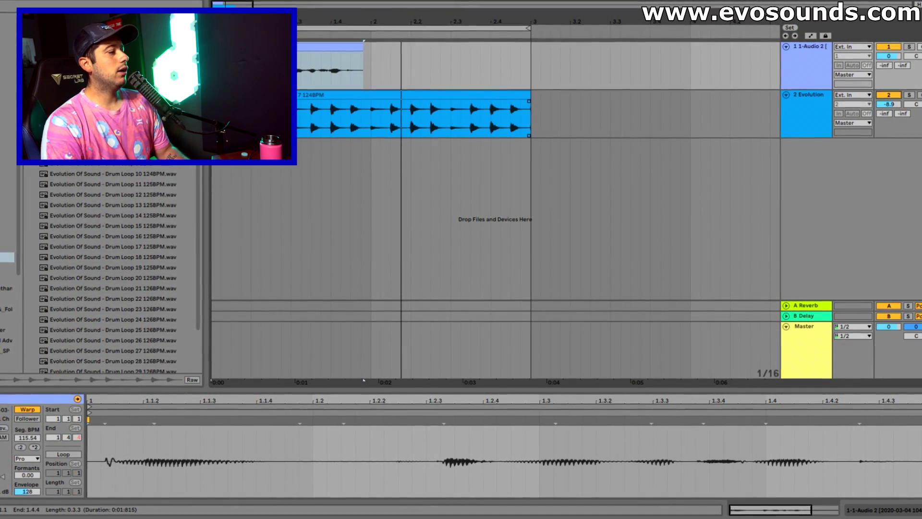
left_click(889, 97)
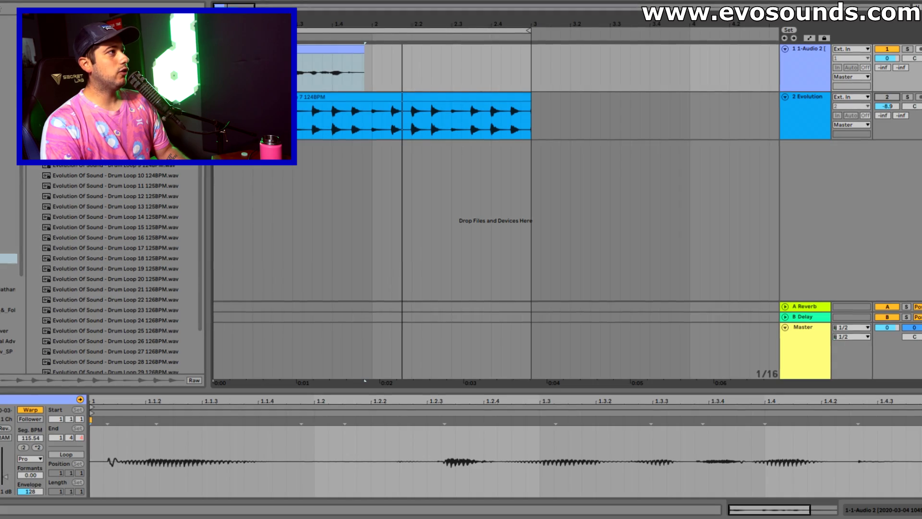
left_click_drag(315, 23, 464, 56)
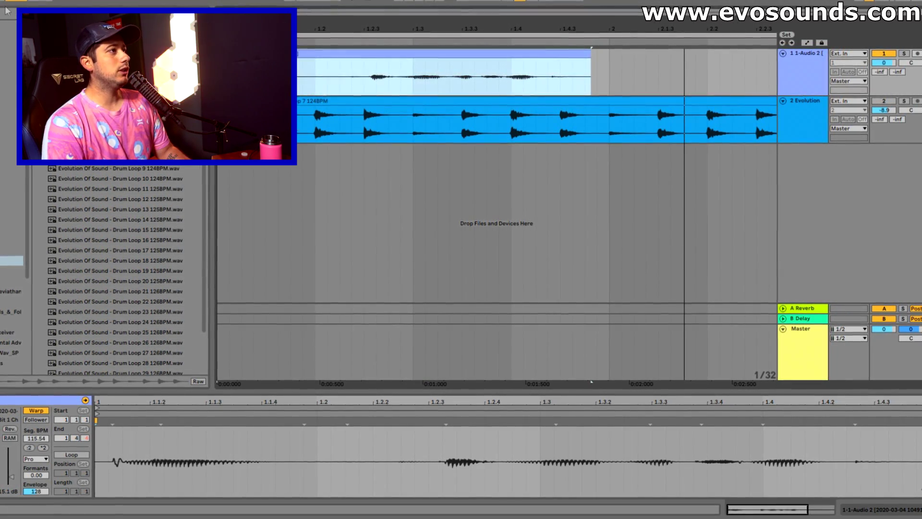
key("space")
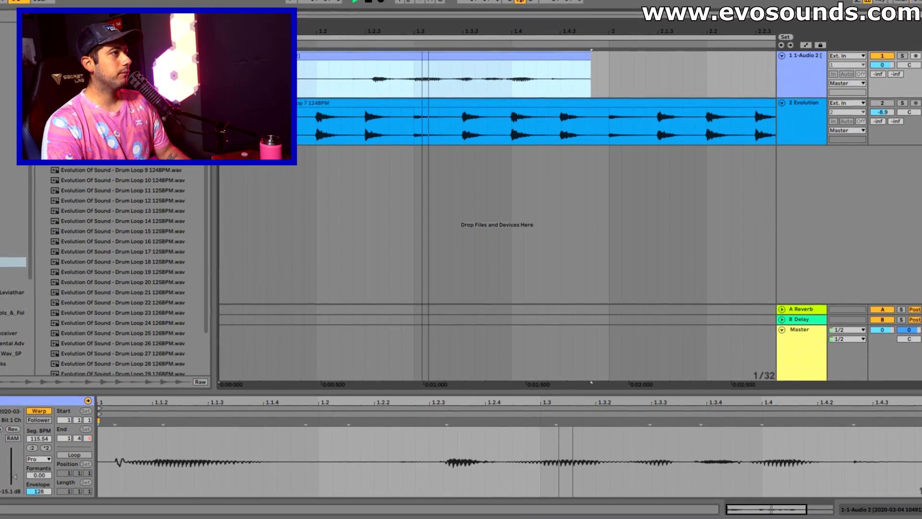
key("space")
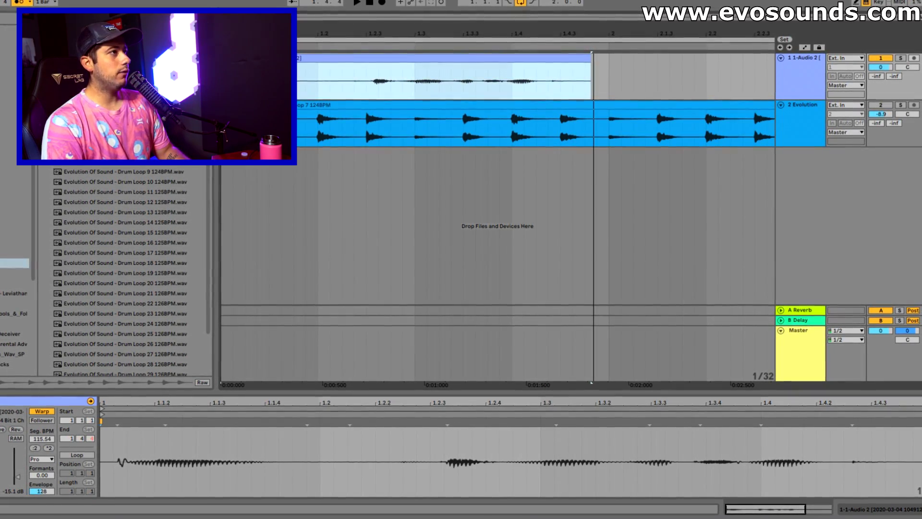
- Trim the silence off the start of the vocal clip and move the clip to begin exactly at 1.1.1
key("plus")
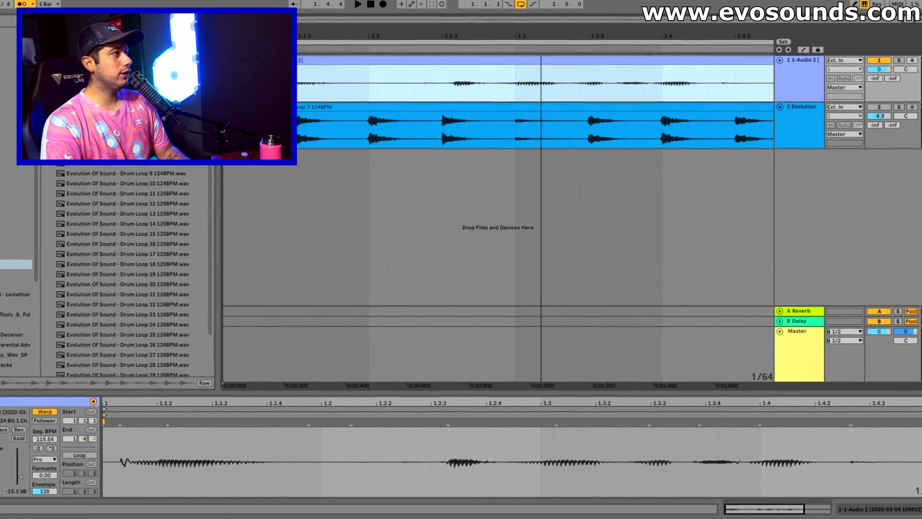
left_click_drag(224, 61, 232, 61)
left_click_drag(382, 36, 499, 44)
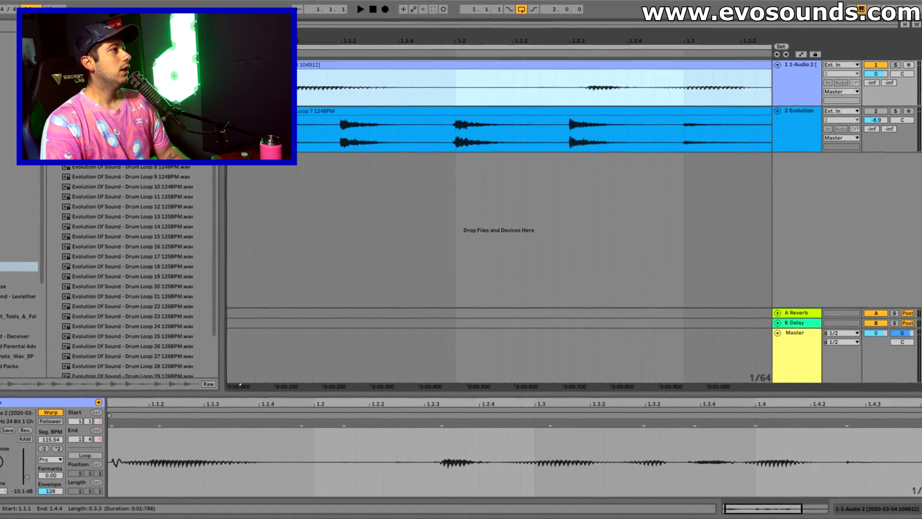
left_click_drag(254, 66, 241, 65)
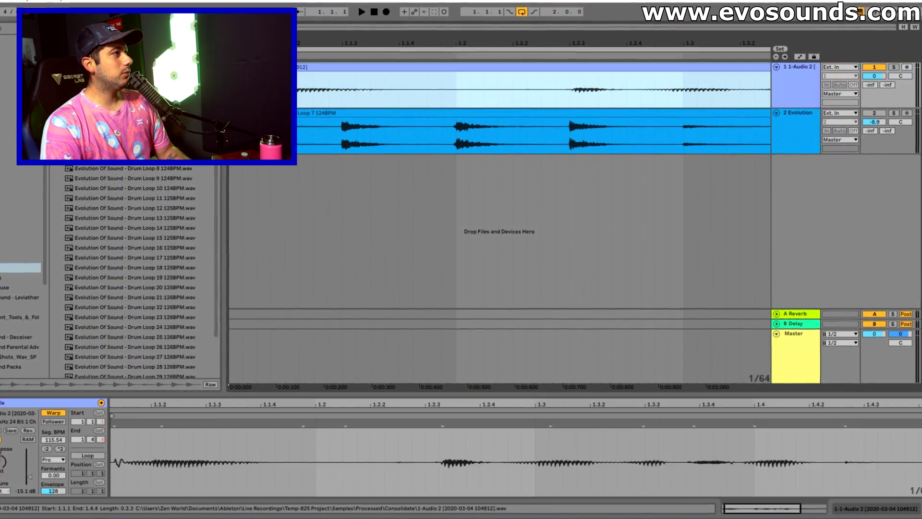
- Play back the trimmed vocal, select the whole first bar on its track and consolidate it into one clip
key("space")
key("minus")
key("minus")
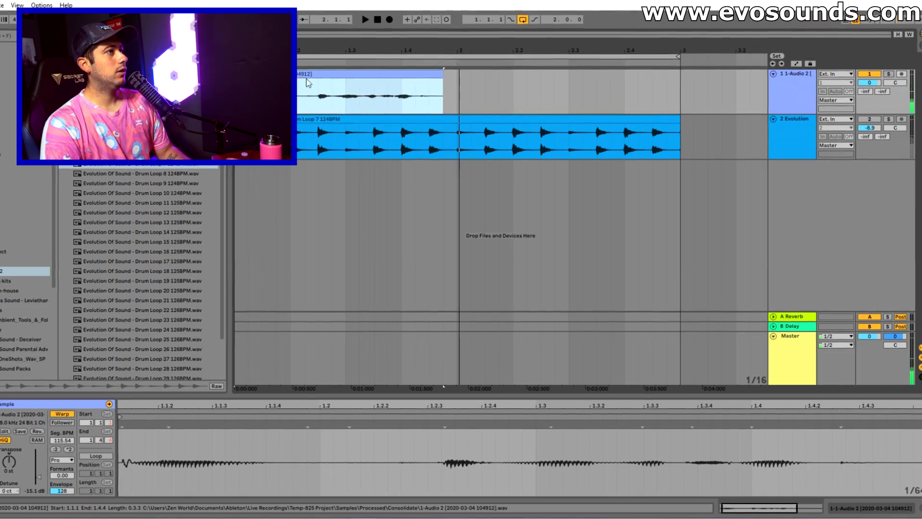
left_click_drag(460, 88, 236, 91)
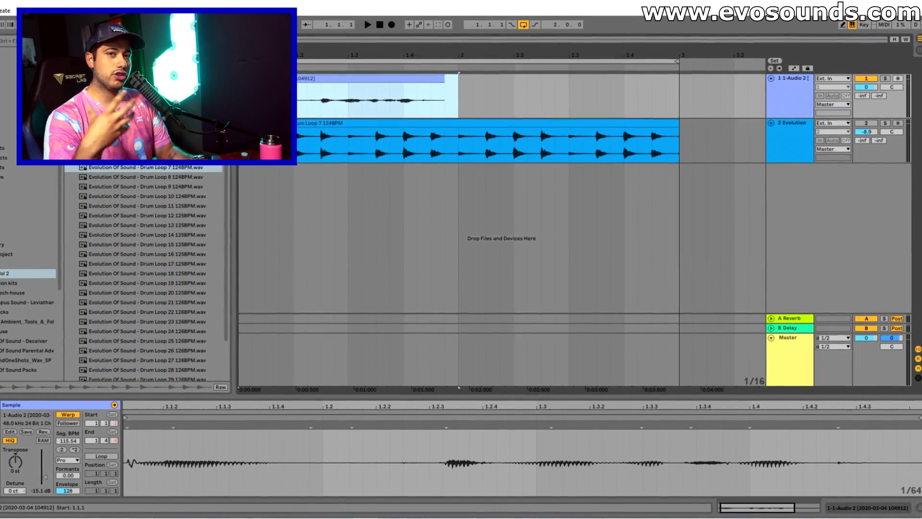
key("ctrl+j")
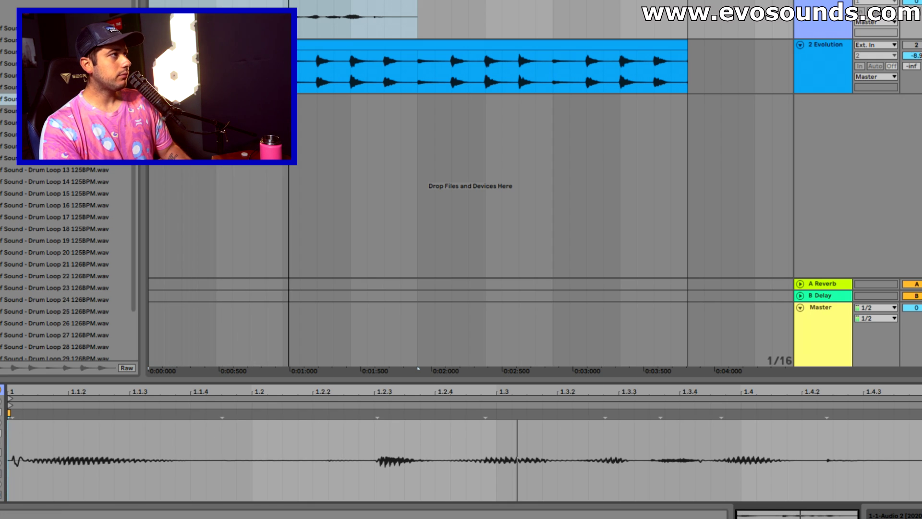
- Listen to the vocal clip and add warp markers that align its phrases to 1.2.3 and 1.3
key("space")
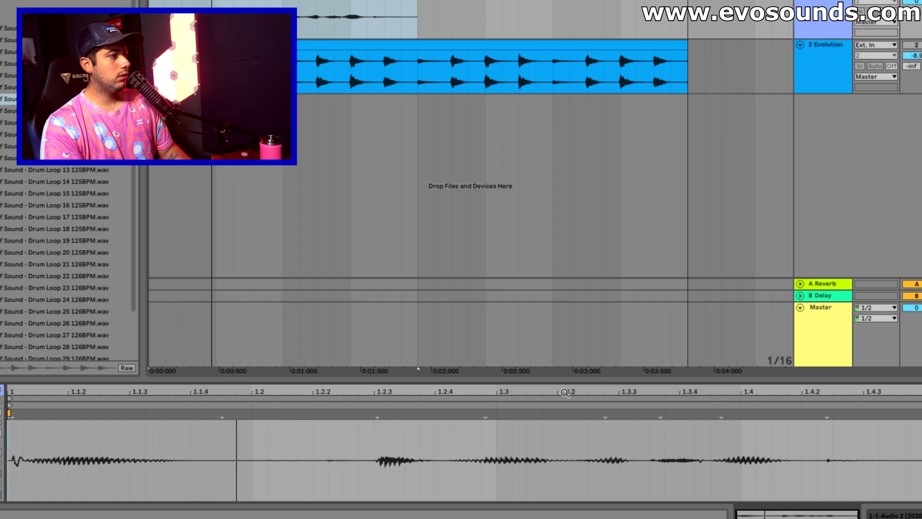
key("space")
left_click_drag(377, 415, 375, 414)
mouse_move(481, 394)
left_mouse_down()
mouse_move(382, 401)
mouse_move(401, 417)
left_mouse_up()
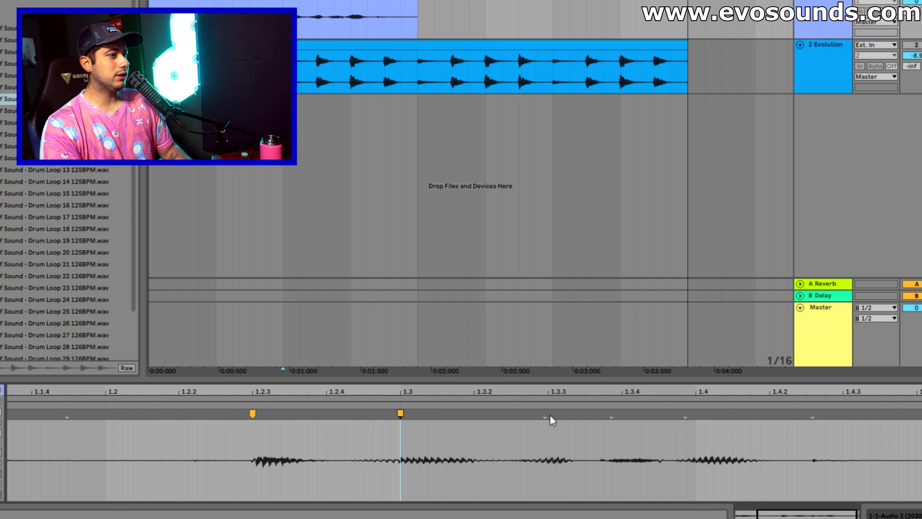
left_click_drag(561, 395, 591, 387)
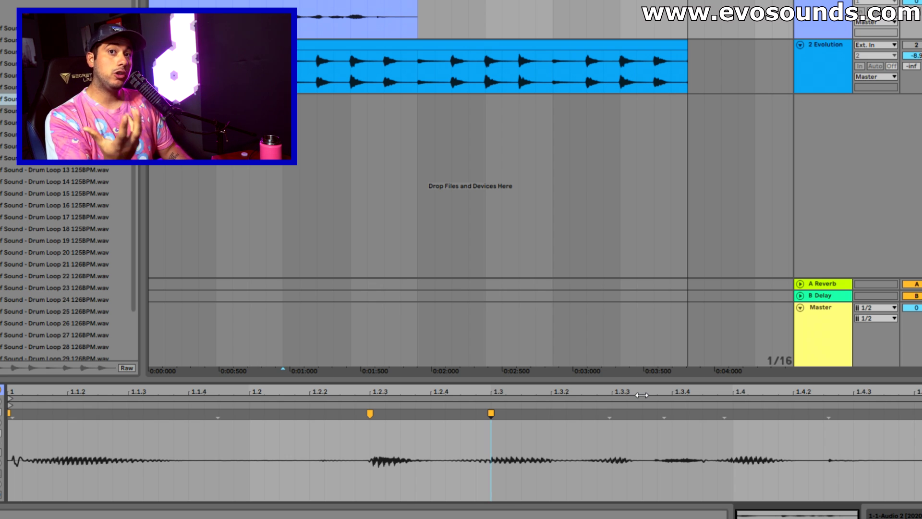
- Warp the vocal's later transients so that they land on 1.4 and 1.4.3
key("space")
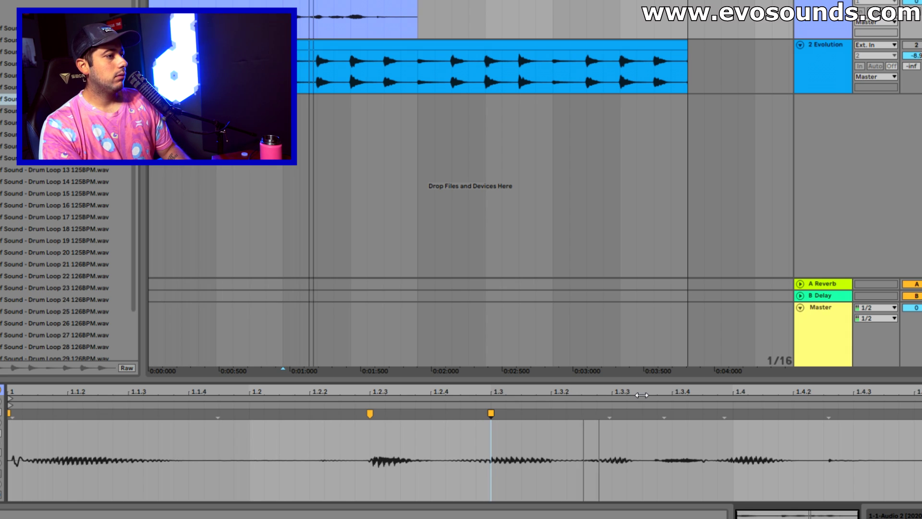
left_click(726, 424)
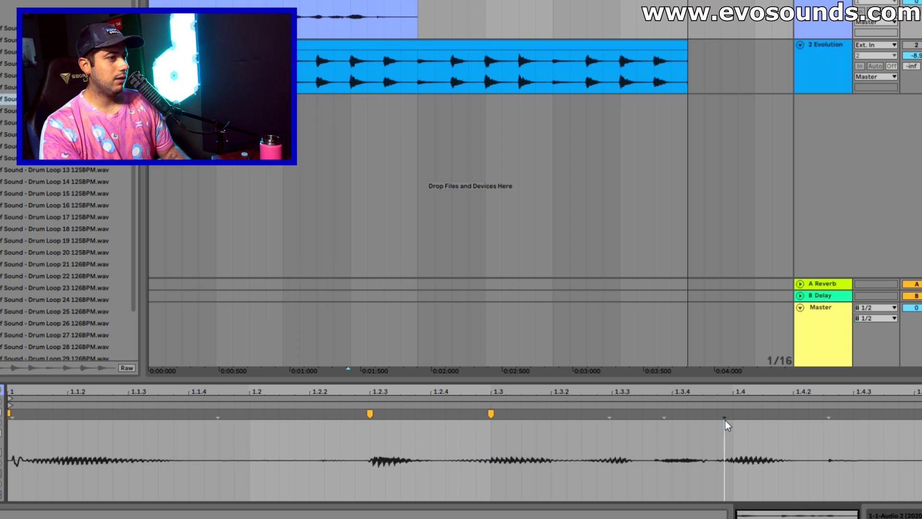
left_click_drag(726, 415, 734, 416)
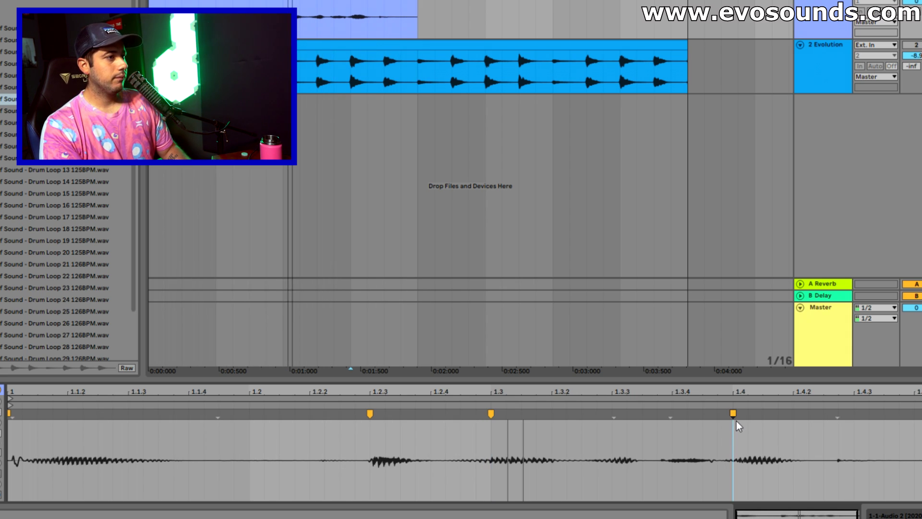
double_click(837, 418)
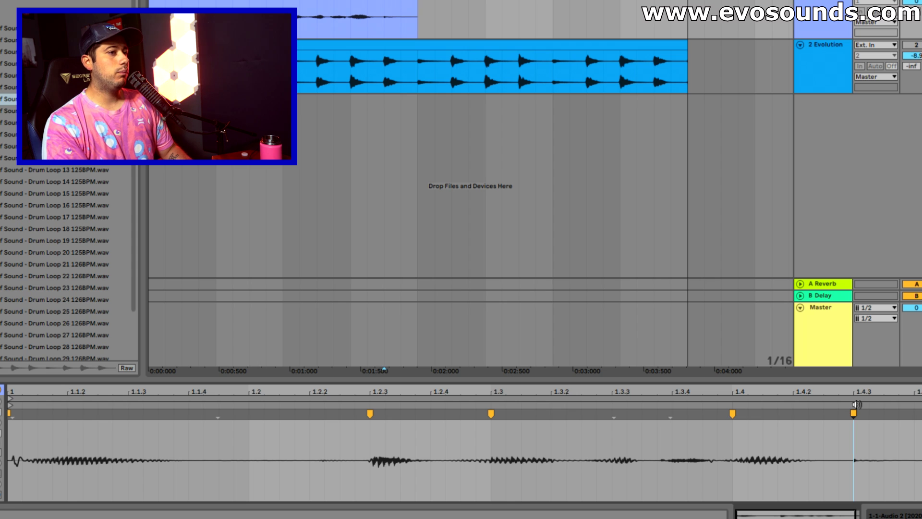
left_click_drag(867, 391, 846, 391)
- Change the vocal clip's warp mode from Beats to Complex Pro
key("space")
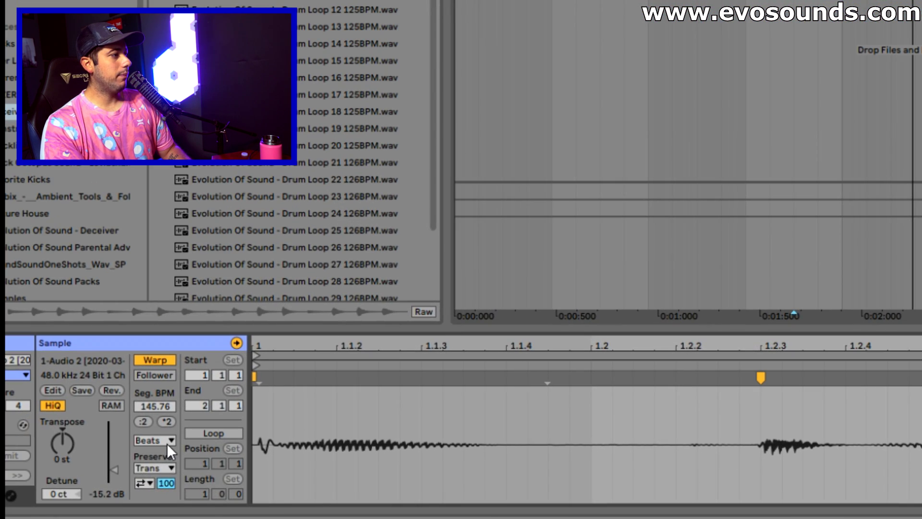
left_click(154, 440)
left_click(159, 517)
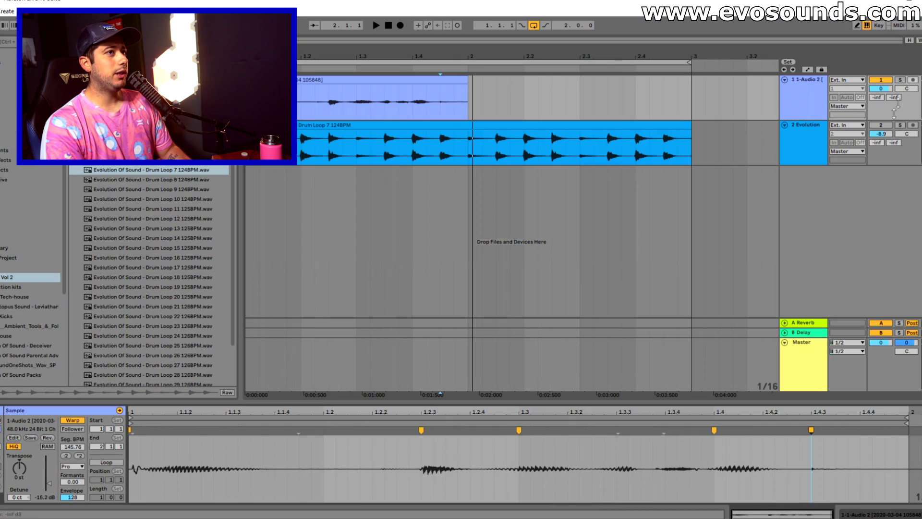
- Turn the drum loop track back on and raise the vocal track's volume to 2.5 dB during playback
left_click_drag(883, 134, 884, 137)
key("space")
left_click_drag(886, 93, 886, 87)
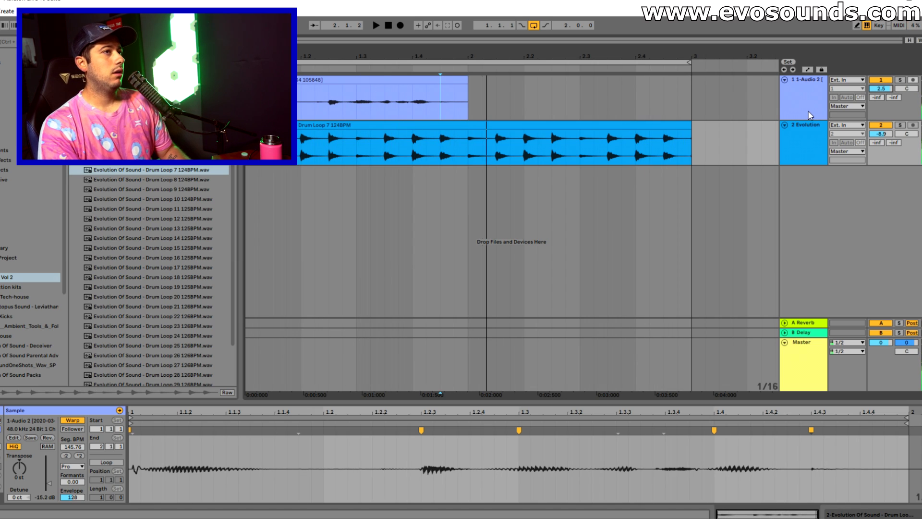
key("space")
- Add an EQ Eight to the vocal track and make band 2 a low-cut filter
left_click(808, 111)
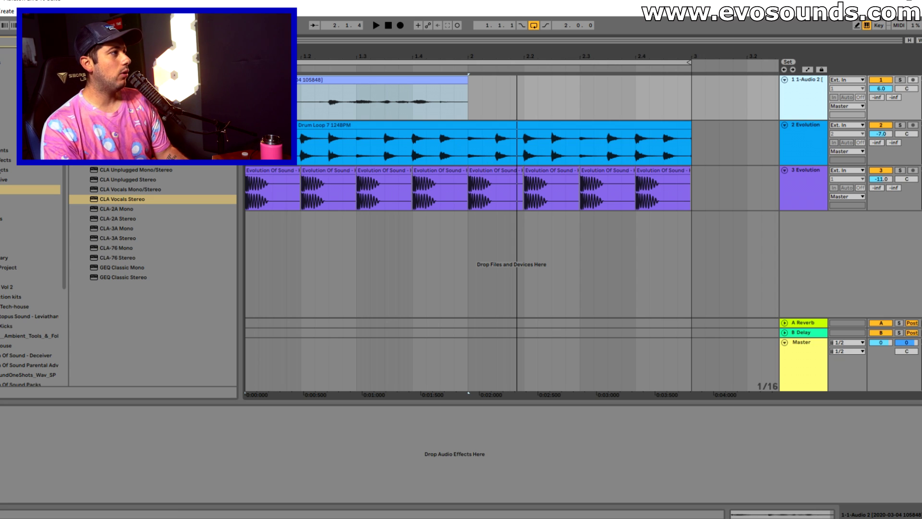
left_click(8, 160)
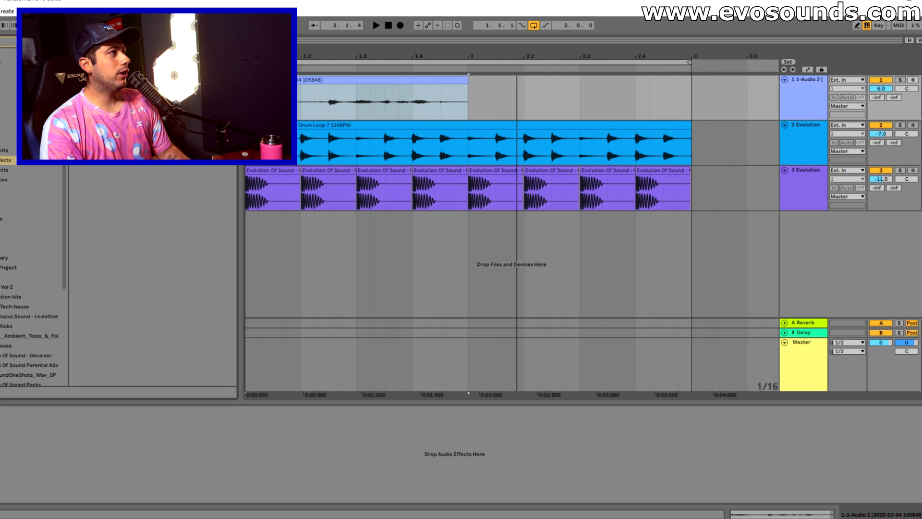
left_click(785, 102)
left_click(32, 489)
left_click(47, 395)
- Lower the low-cut filter on band 2 to just above 100 Hz while auditioning the vocal
key("space")
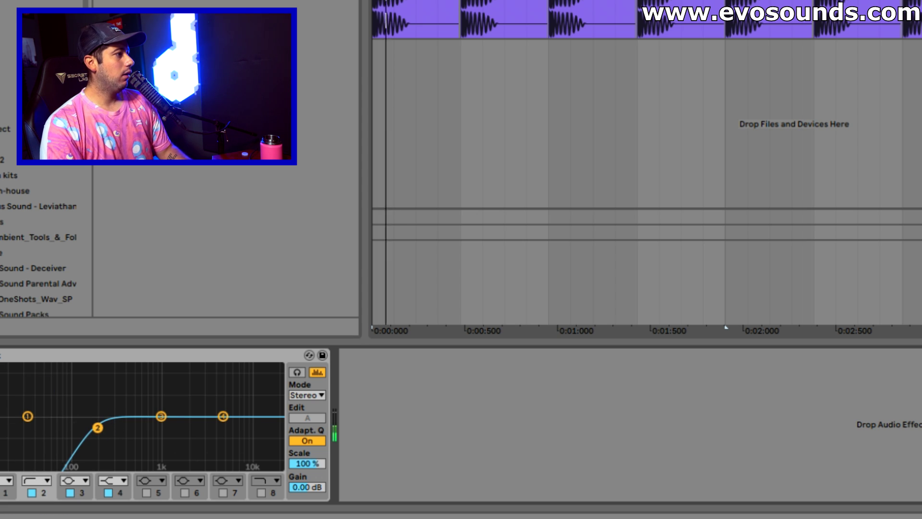
left_click_drag(98, 427, 77, 424)
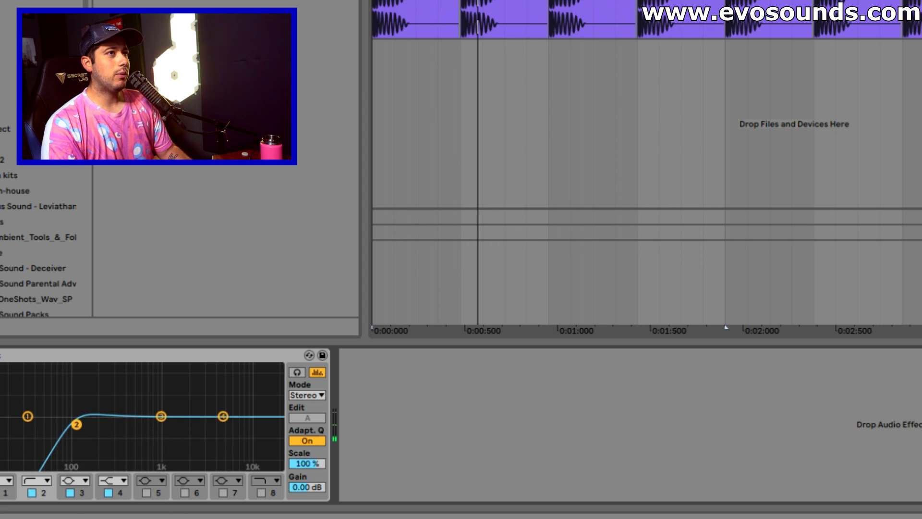
key("space")
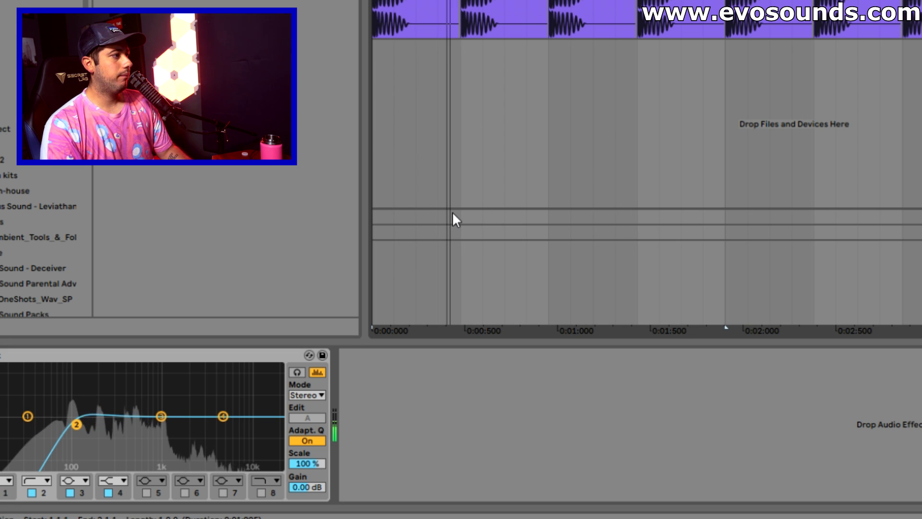
- Enable EQ band 6, boost it to find the resonance near 100 Hz, and cut that frequency
left_click(185, 493)
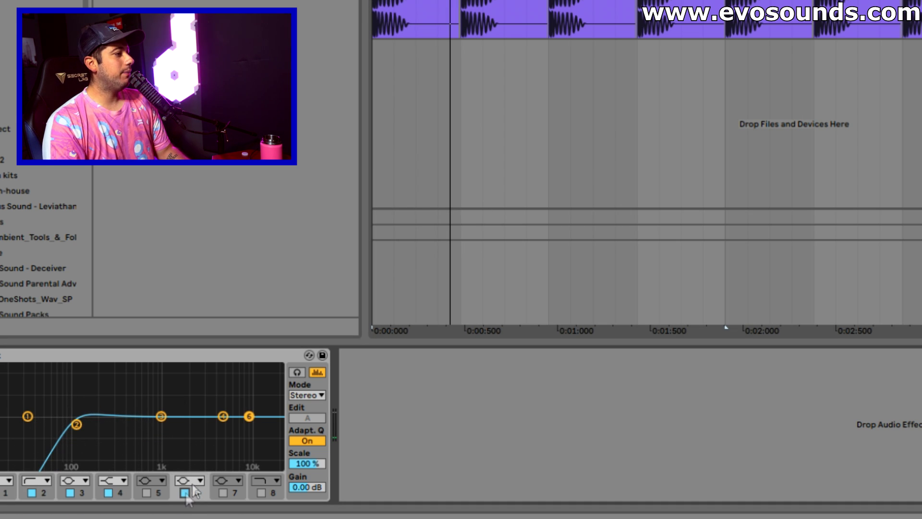
left_click_drag(249, 416, 75, 367)
key("space")
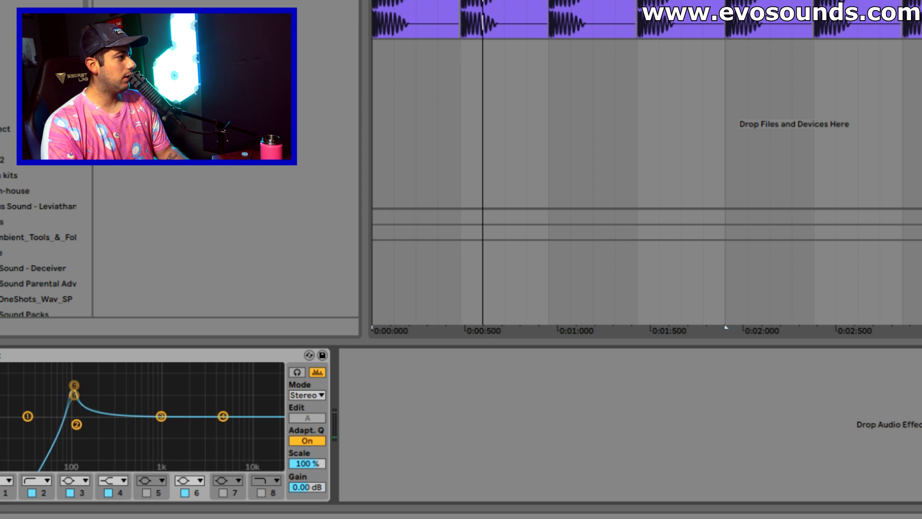
key("space")
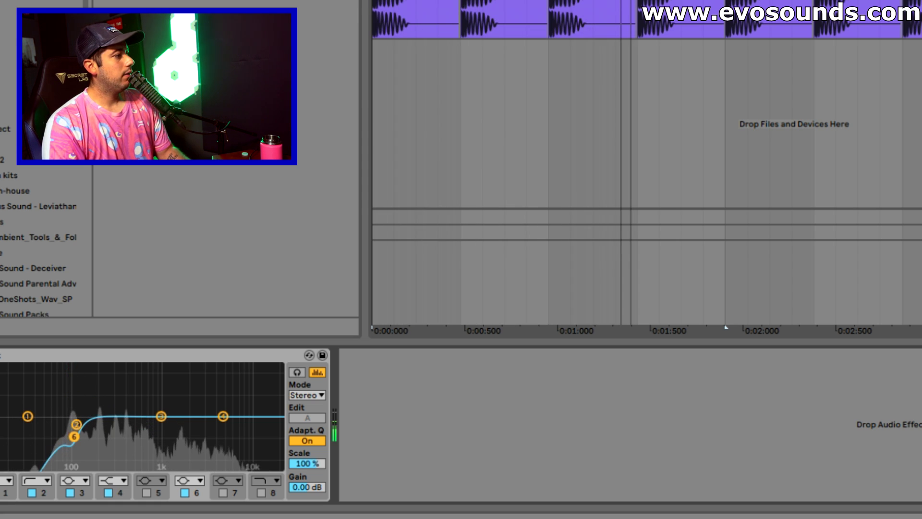
left_click_drag(73, 436, 69, 416)
key("space")
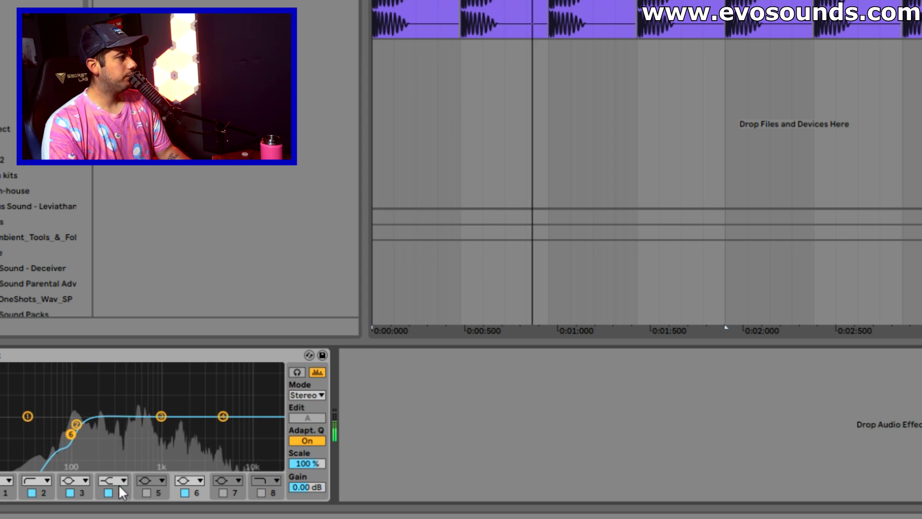
- Enable EQ band 5, boost it to locate the problem frequency, and cut it at about 200 Hz
left_click(146, 492)
left_click_drag(73, 416, 77, 409)
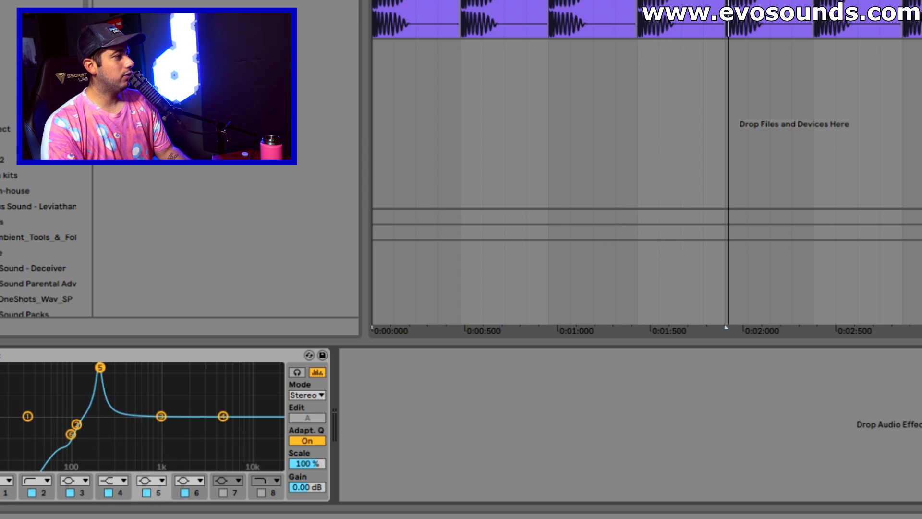
left_click_drag(100, 367, 100, 355)
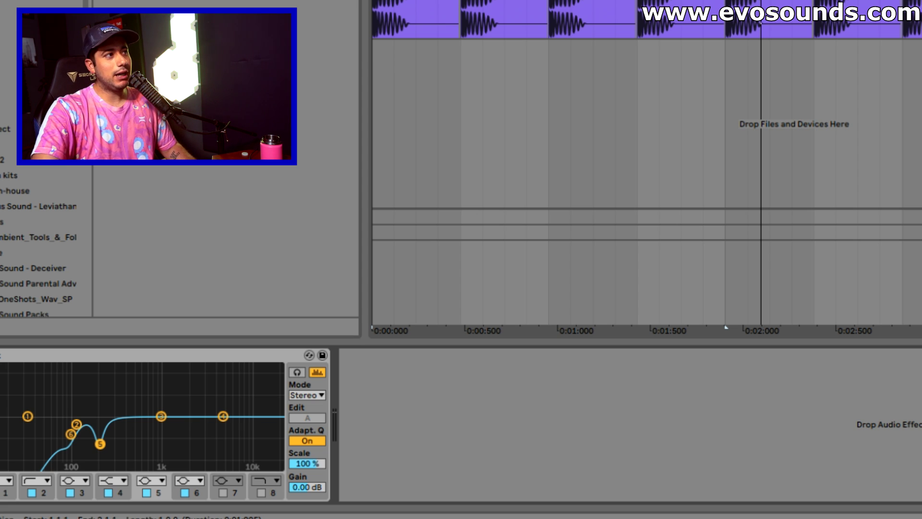
- Play back the equalized vocal and audition it again from beat 1.2
key("space")
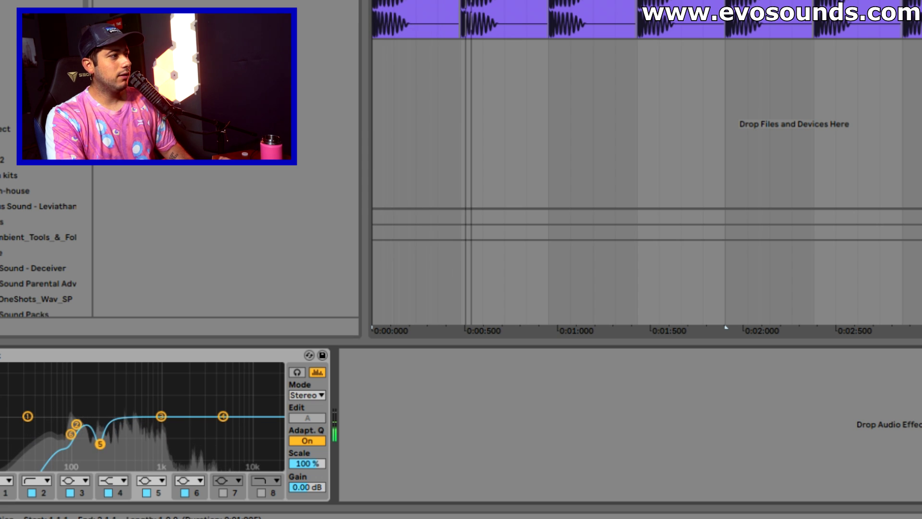
left_click(461, 327)
key("space")
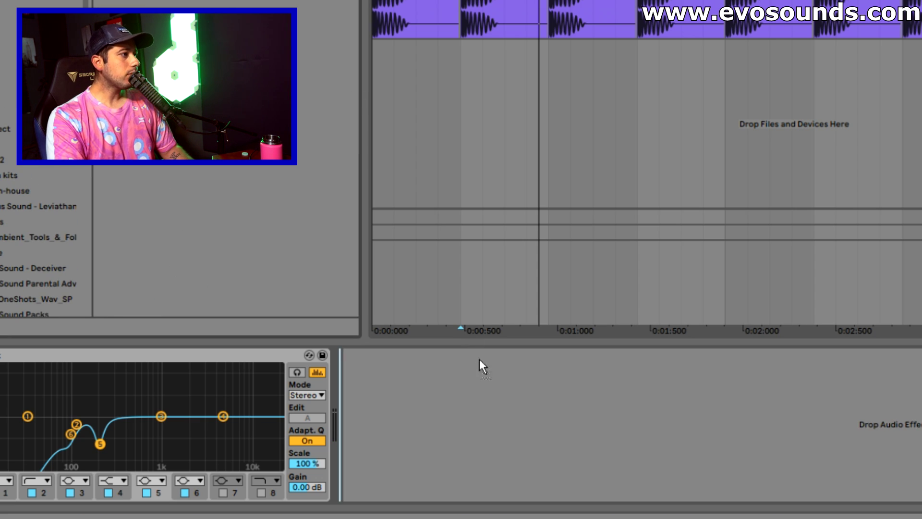
- Add a Gate after the EQ and, while auditioning the vocal, set its threshold to -46.4 dB and return to 4.95 dB
left_click_drag(480, 359, 472, 421)
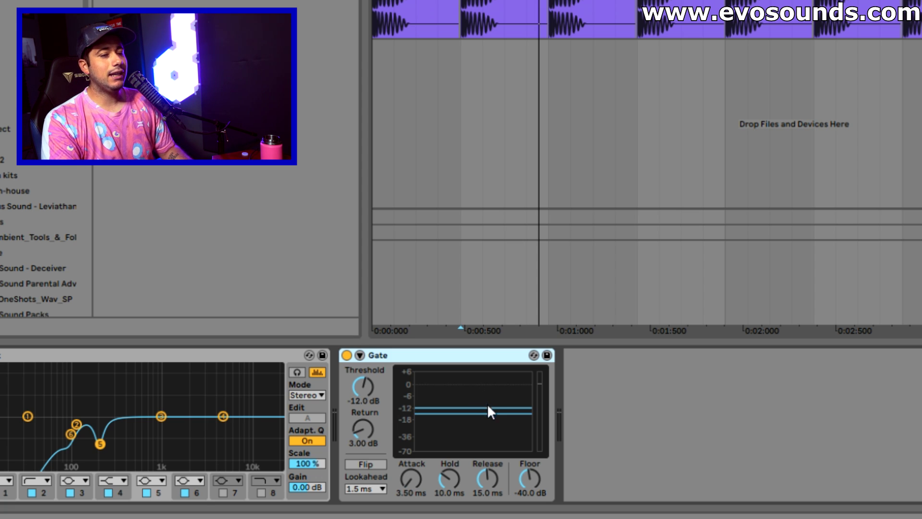
left_click_drag(487, 407, 492, 430)
key("space")
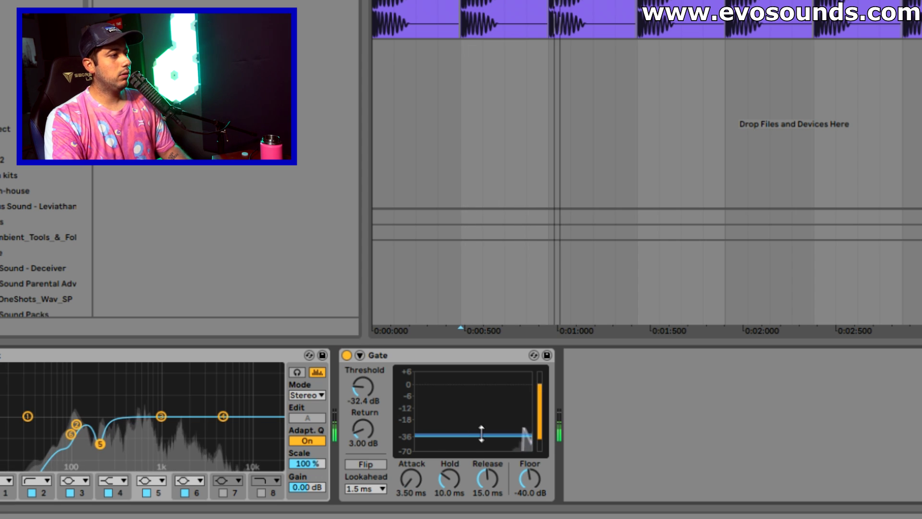
left_click_drag(497, 437, 499, 443)
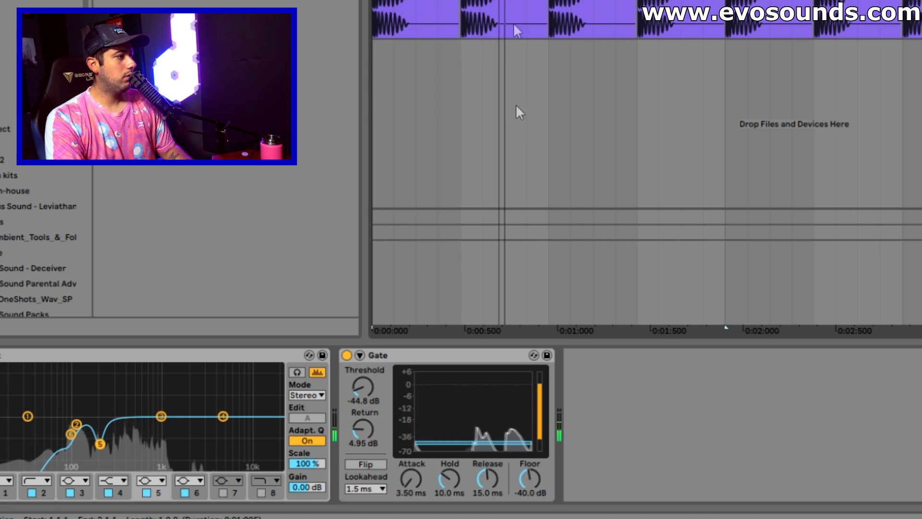
key("space")
left_click_drag(469, 437, 469, 441)
key("space")
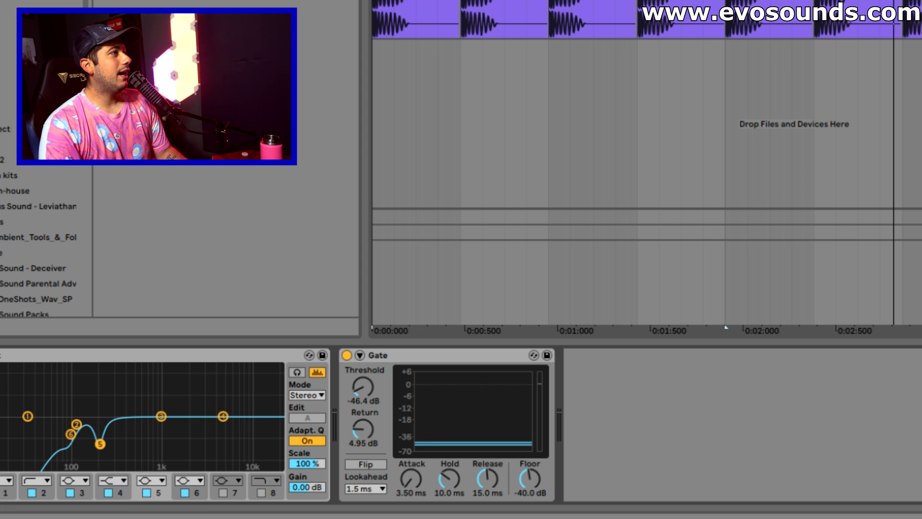
key("Escape")
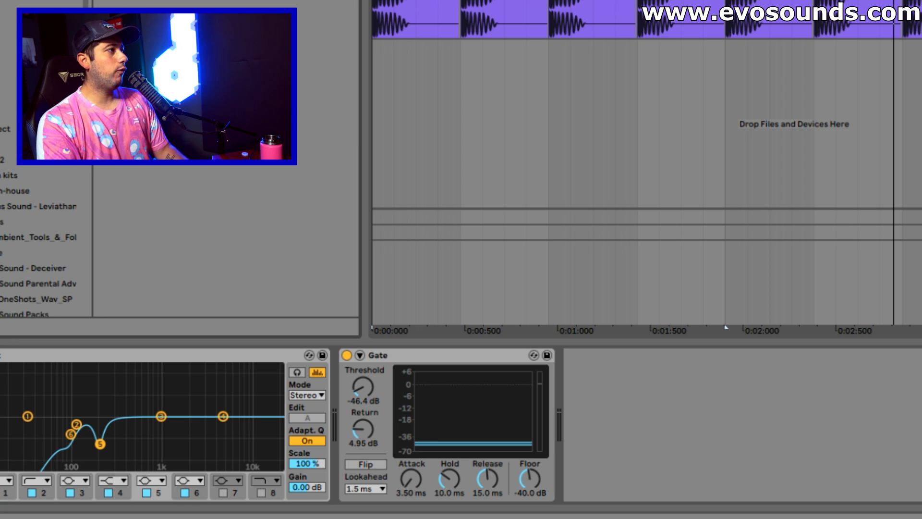
- Add LittleAlterBoy after the Gate and set its pitch to -4.0 and formant to 2.0
left_click(8, 21)
left_click(658, 389)
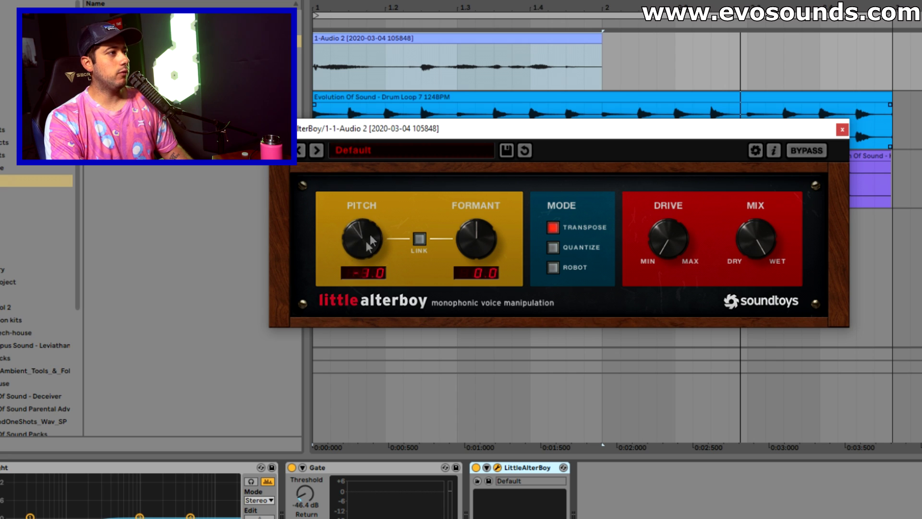
left_click_drag(370, 241, 363, 250)
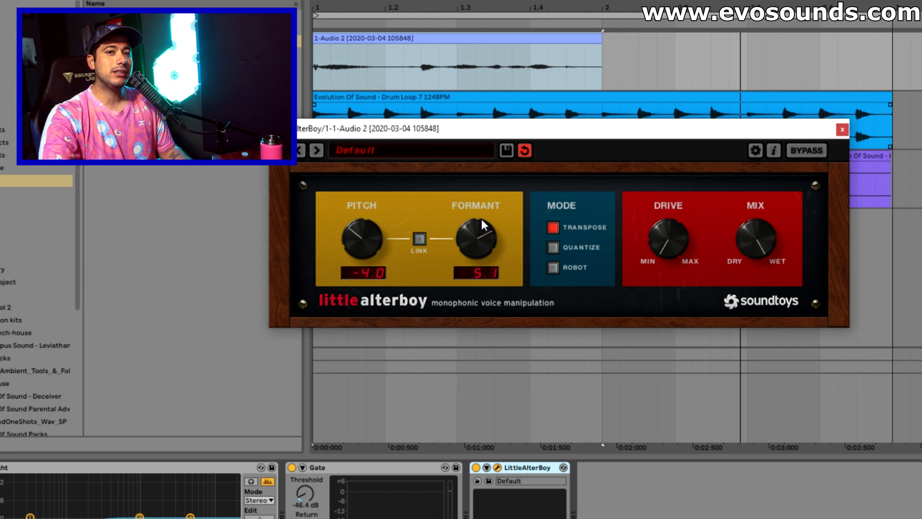
left_click_drag(481, 218, 466, 231)
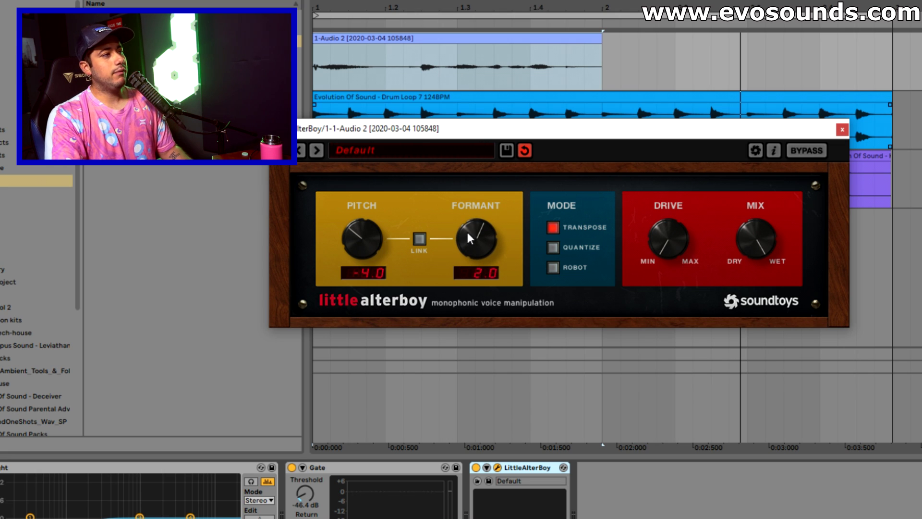
- Try LittleAlterBoy's pitch at -12.0 with formant 6.1, bring the pitch to -3.0, and play the vocal
left_click_drag(362, 239, 401, 275)
left_click_drag(455, 236, 480, 211)
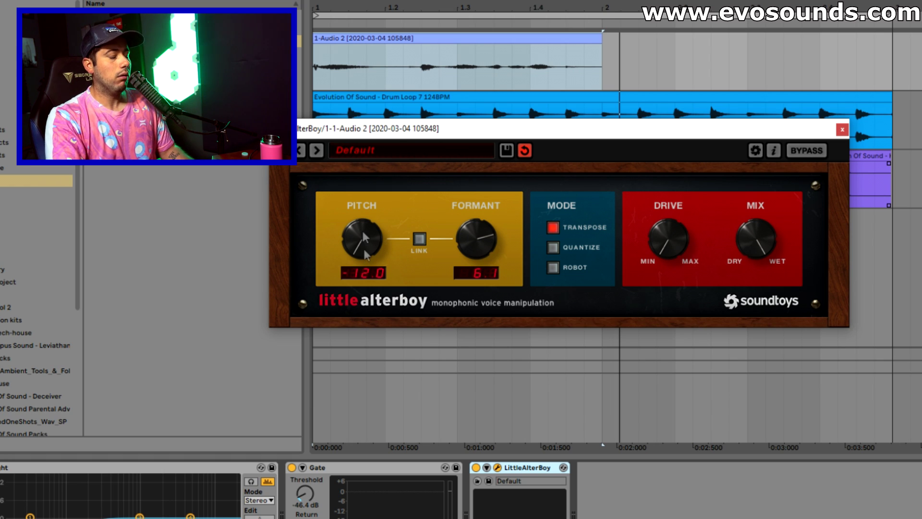
left_click_drag(384, 227, 385, 225)
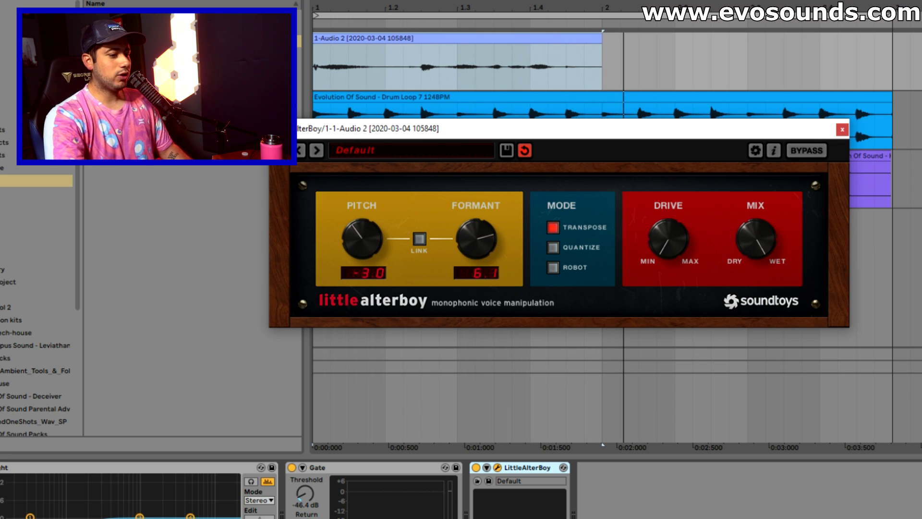
key("space")
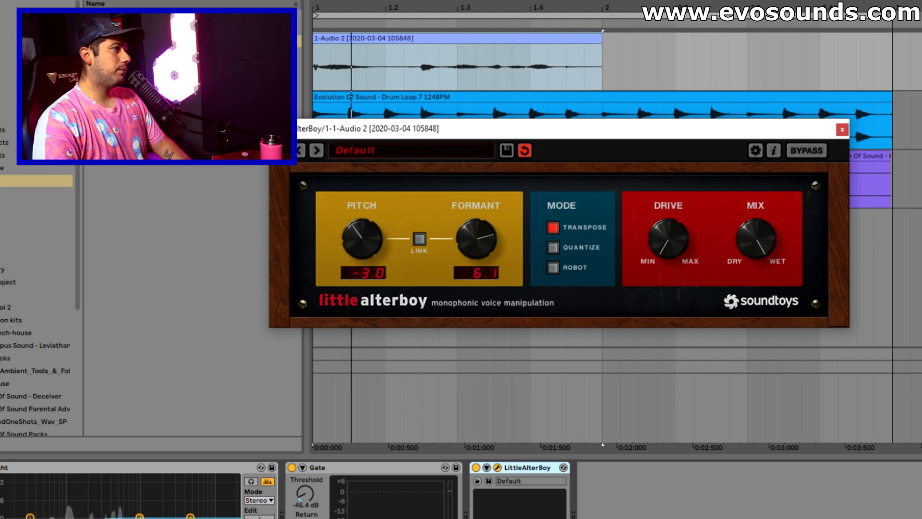
- Lower the Gate's threshold to -51.5 dB and bypass it, and set LittleAlterBoy's pitch to 3.0 and formant to 4.0
left_click_drag(305, 494, 305, 500)
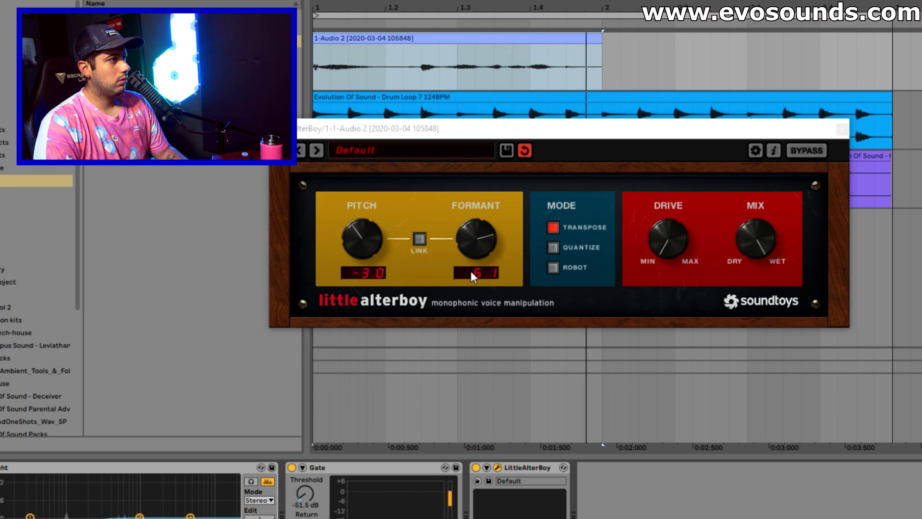
left_click_drag(478, 247, 483, 226)
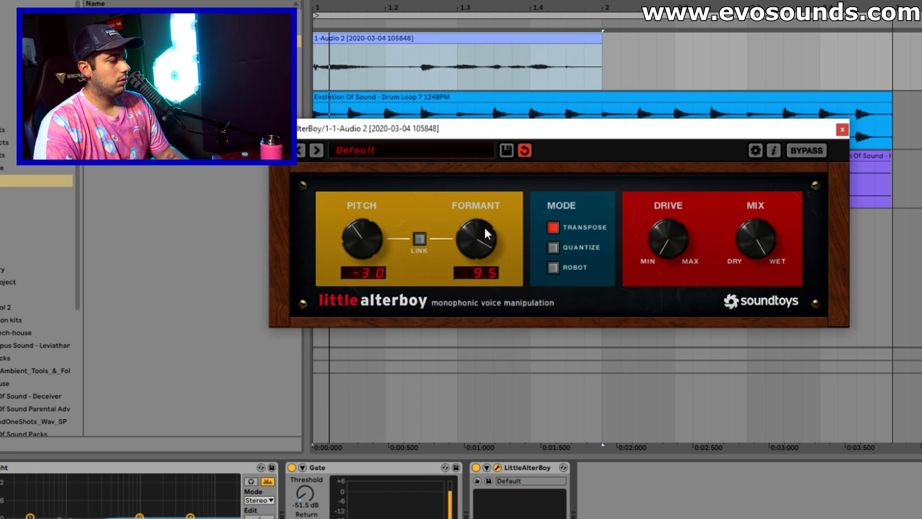
left_click(292, 468)
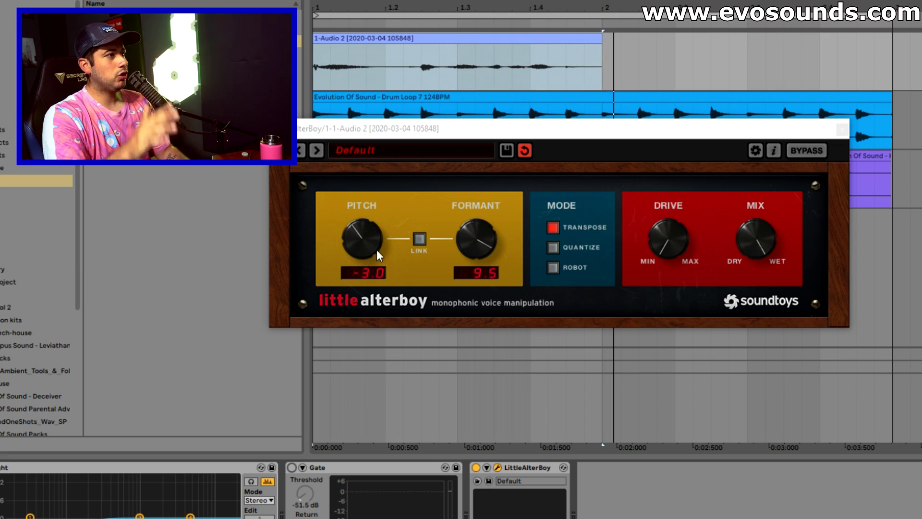
left_click_drag(376, 249, 376, 226)
left_click_drag(463, 235, 475, 253)
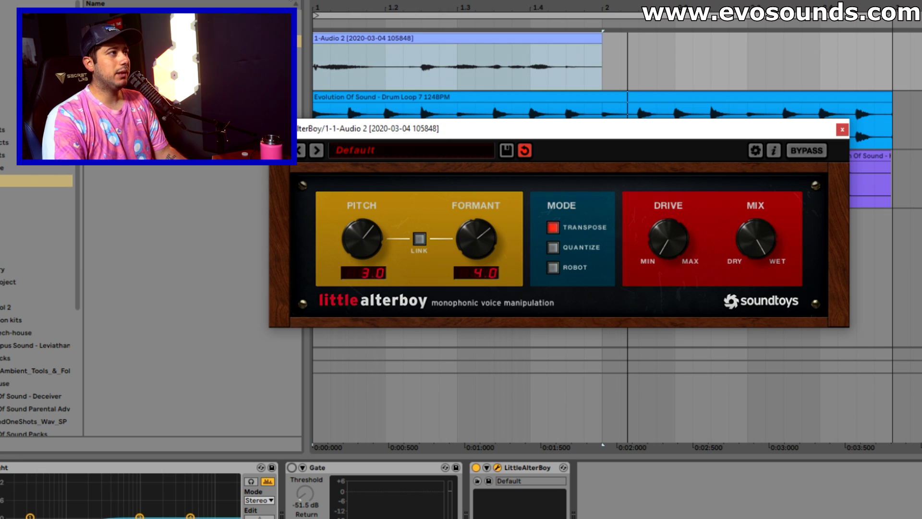
- Add a Utility device after LittleAlterBoy, enable its Mono option, and audition the vocal
left_click(290, 1)
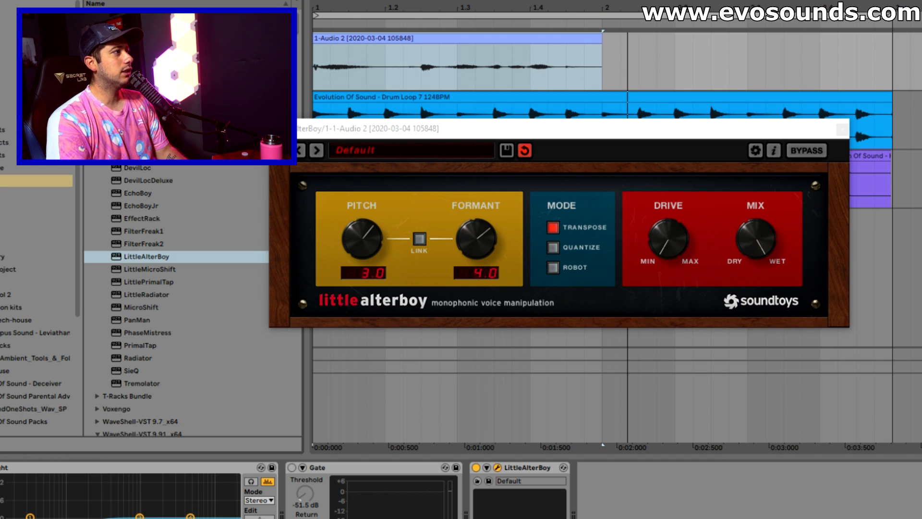
type("comp")
left_click(11, 142)
key("Return")
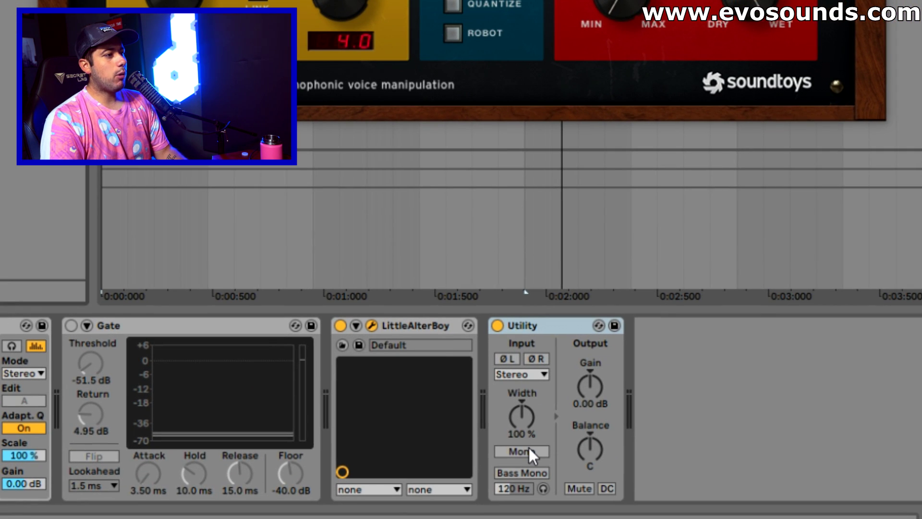
left_click(529, 450)
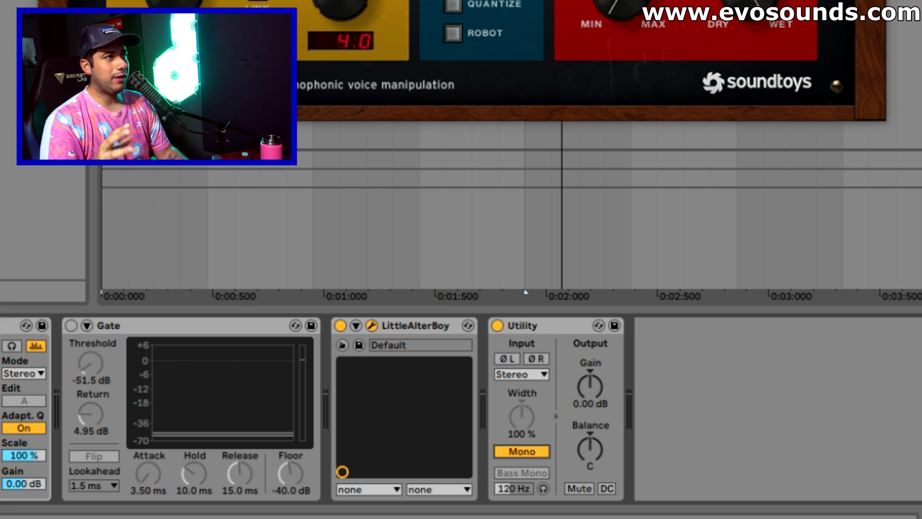
key("space")
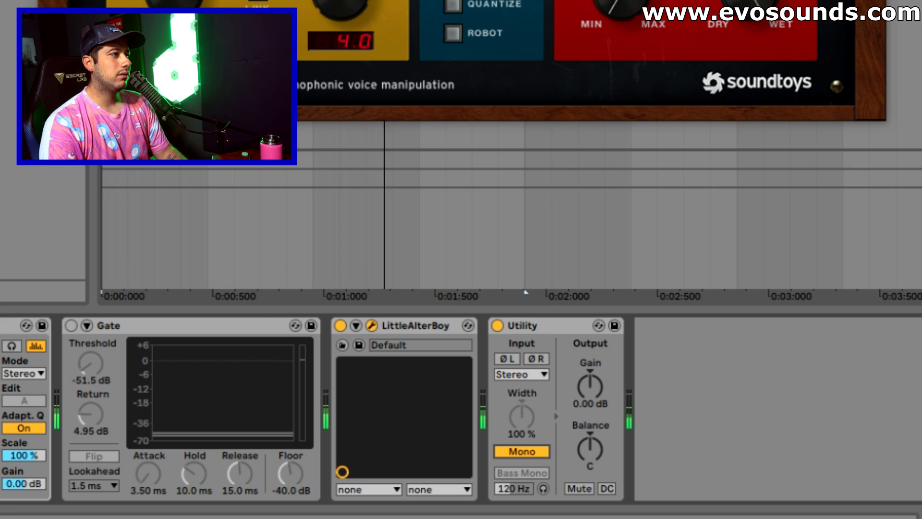
- Compare the Utility's input channel modes Left and Right, and leave it set to Left
left_click(540, 374)
left_click(509, 389)
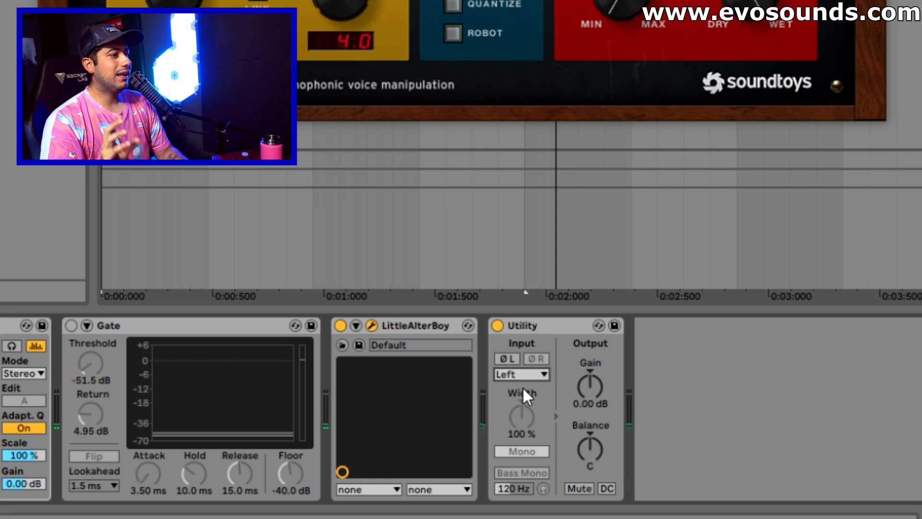
left_click(537, 377)
left_click(532, 416)
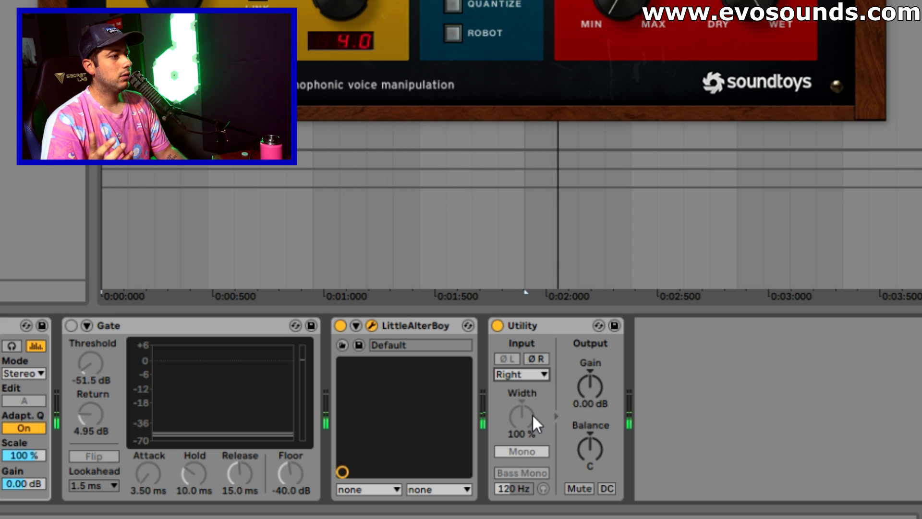
left_click(528, 374)
left_click(529, 386)
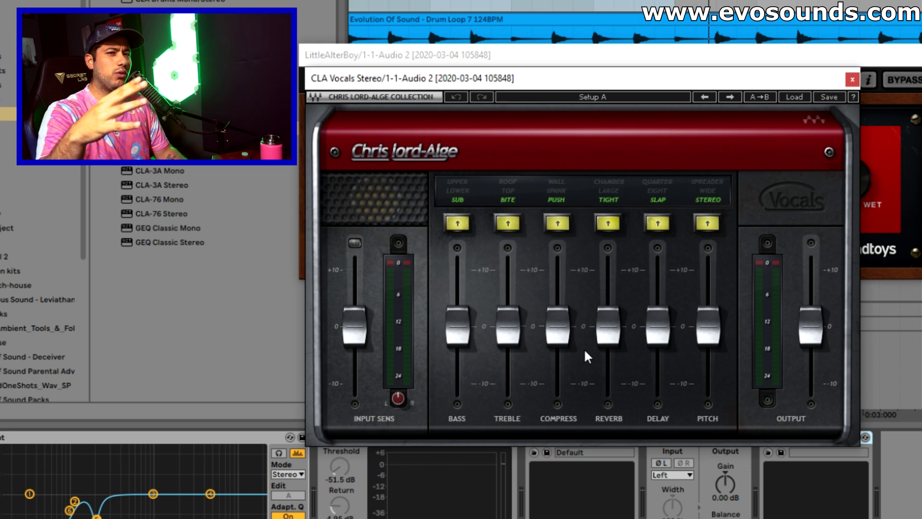
- Cycle the reverb and delay modes in CLA Vocals until both effects are switched off
left_click(608, 222)
left_click(608, 222)
left_click(608, 222)
left_click(657, 222)
left_click(657, 222)
left_click(656, 222)
- Set CLA Vocals' Compress to 4.4 and Pitch to -10.0, and raise Treble slightly above 0 during playback
left_click_drag(558, 327, 558, 301)
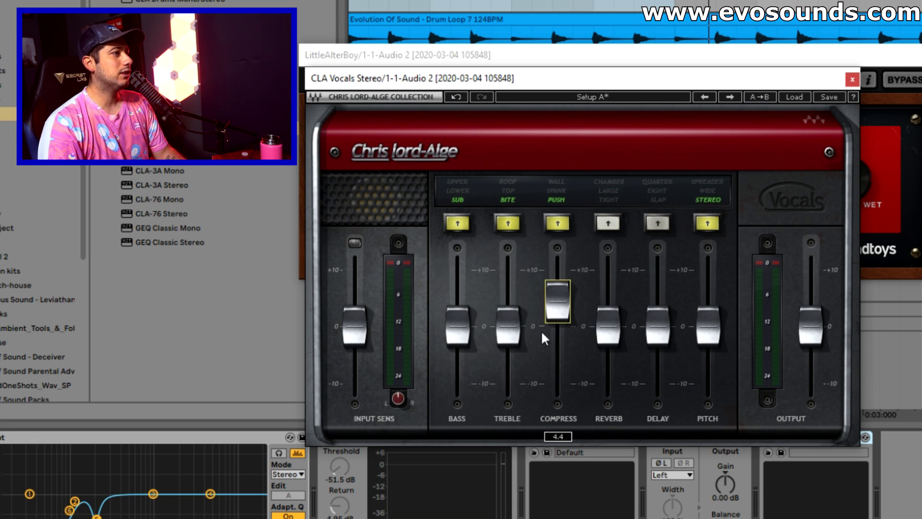
left_click_drag(708, 326, 714, 381)
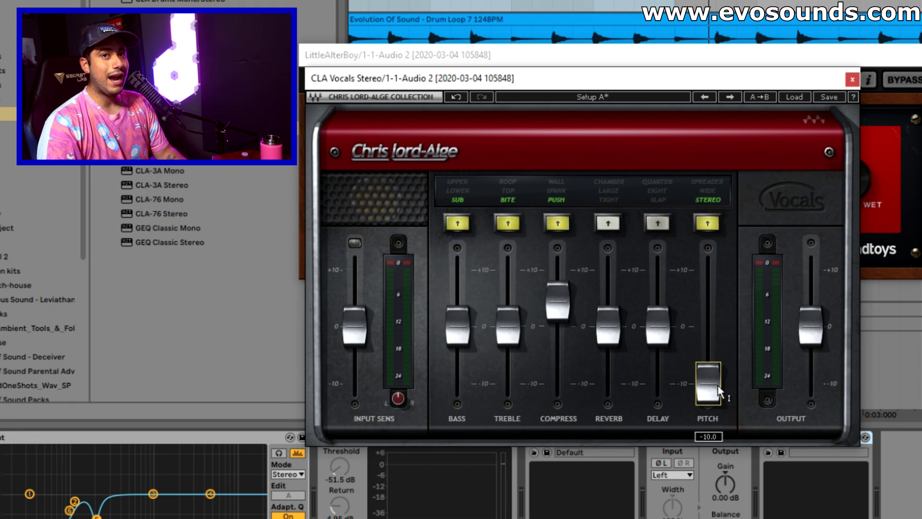
key("space")
left_click_drag(507, 317, 507, 302)
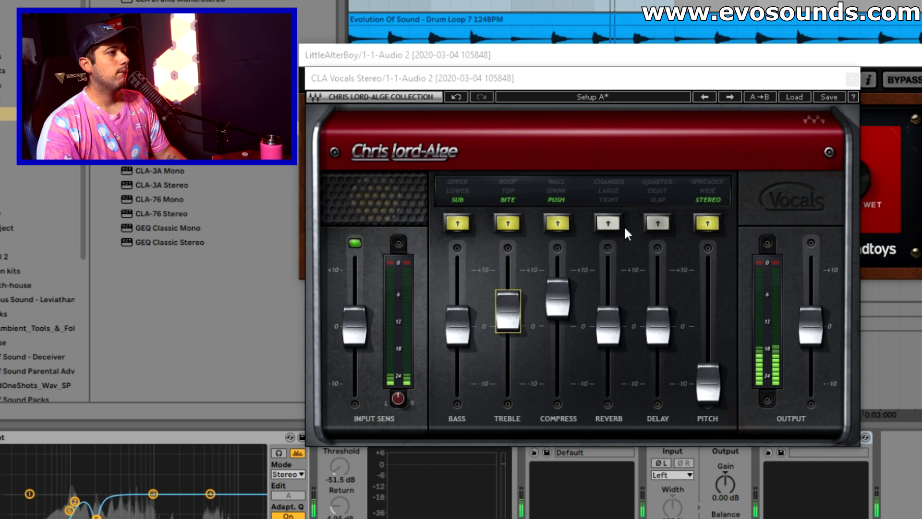
- Turn on the Tight reverb in CLA Vocals and set its level to -4.9 while auditioning the vocal
left_click(608, 223)
left_click_drag(608, 327, 609, 355)
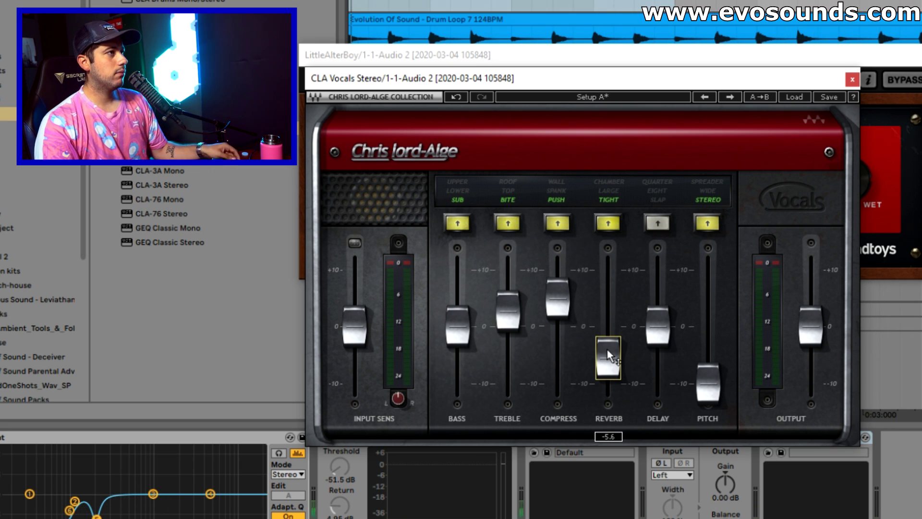
key("space")
left_click_drag(608, 355, 605, 344)
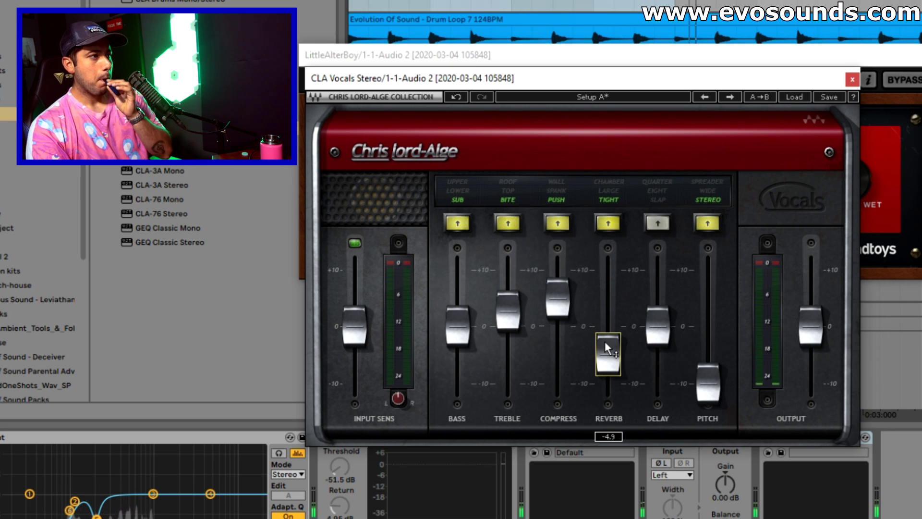
key("space")
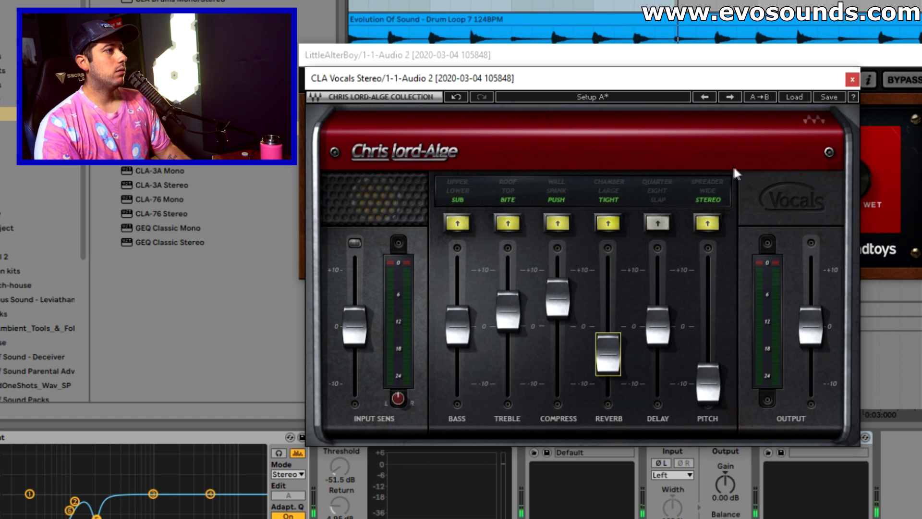
- Turn on the delay in CLA Vocals in Eight mode with its level above 0, keeping Pitch near its minimum
left_click(658, 223)
left_click_drag(652, 332, 650, 306)
left_click(658, 224)
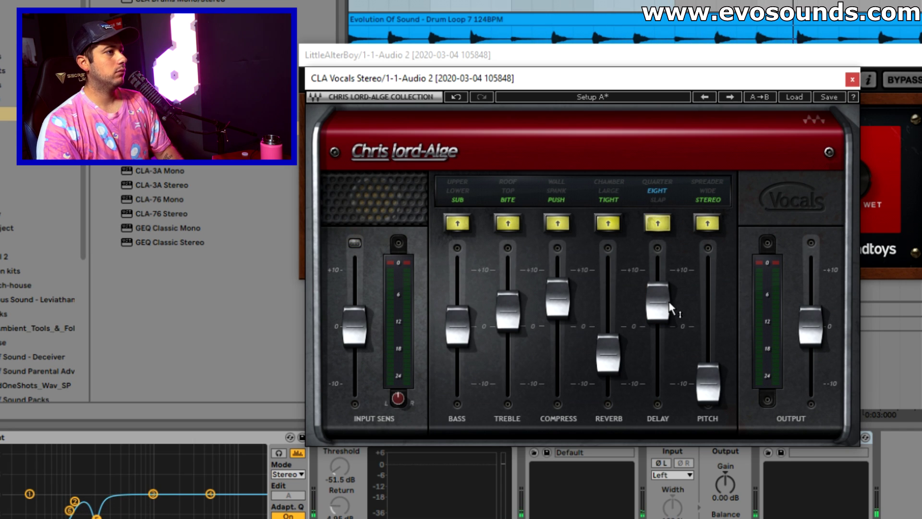
left_click_drag(708, 385, 704, 384)
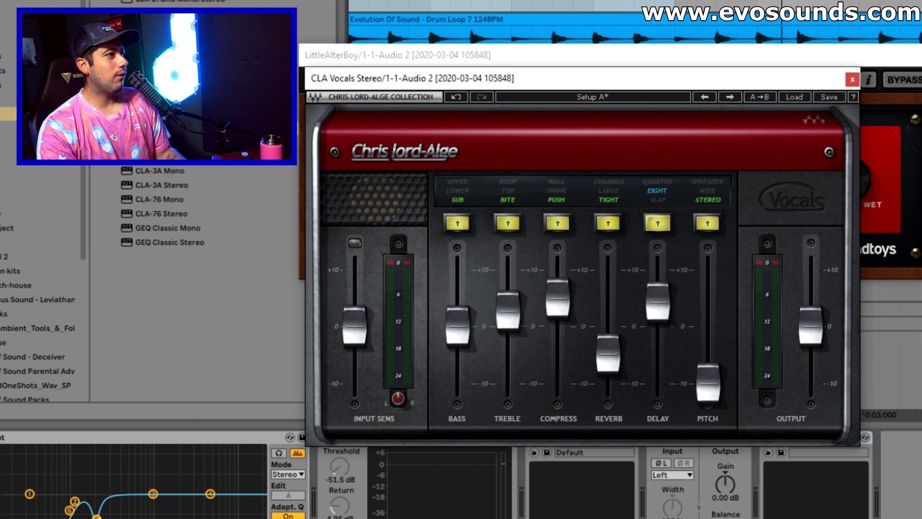
- Close the CLA Vocals window and audition LittleAlterBoy with pitch at -5.0 and formant lowered to -3.4
left_click(852, 79)
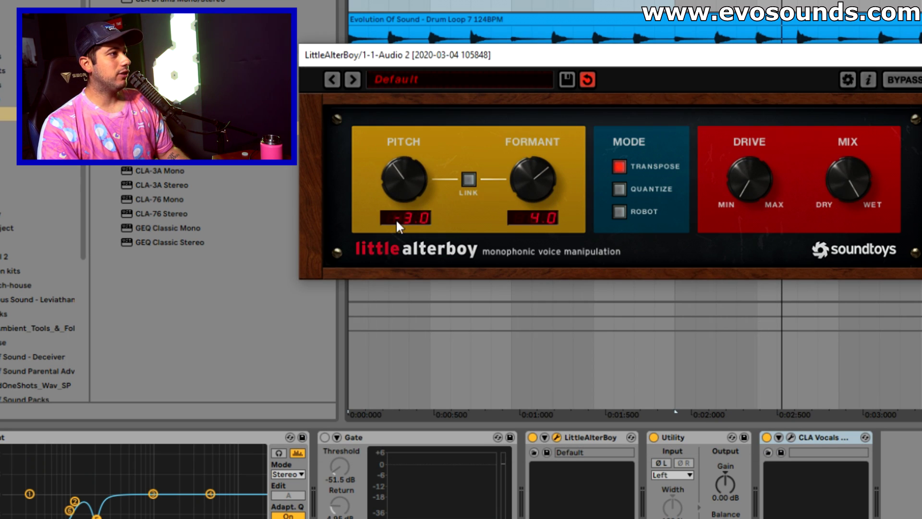
left_click_drag(521, 180, 503, 226)
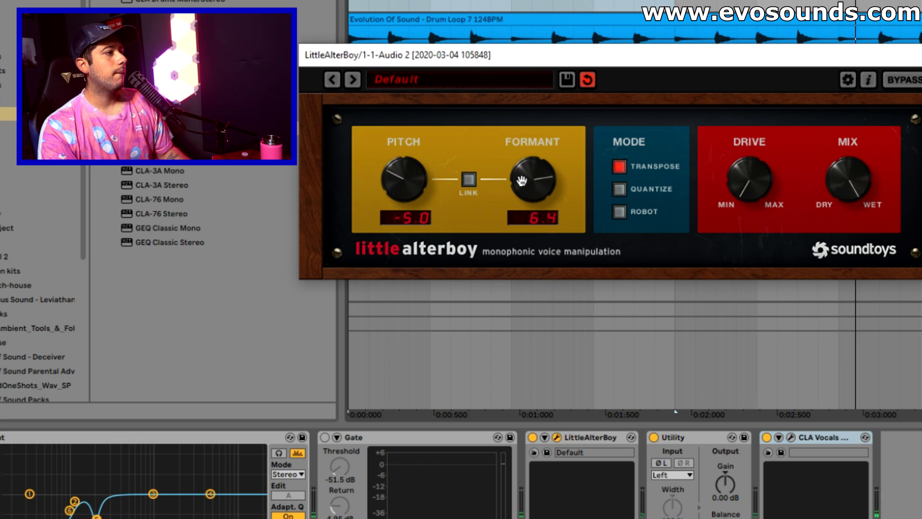
key("space")
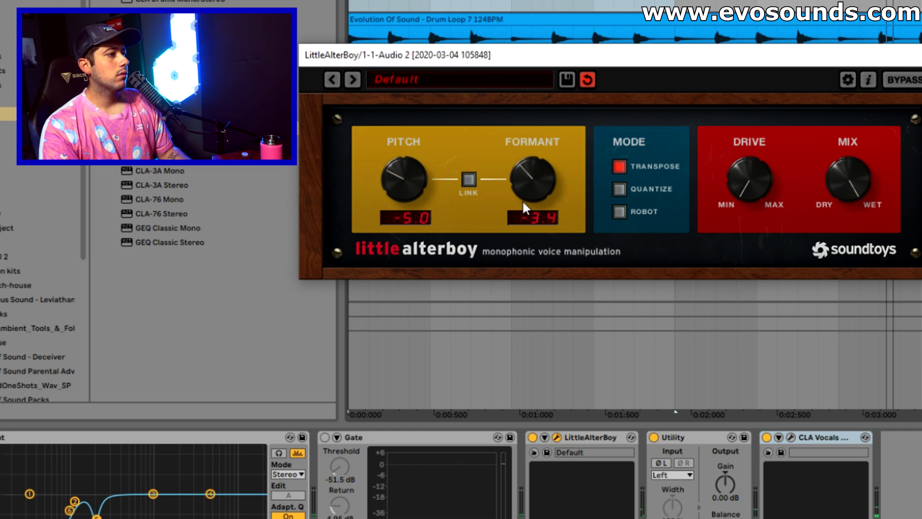
- Sweep LittleAlterBoy's formant and pitch upward while auditioning, ending with formant at 11.0 and pitch at 2.0
left_click_drag(523, 203, 543, 161)
left_click_drag(413, 178, 431, 165)
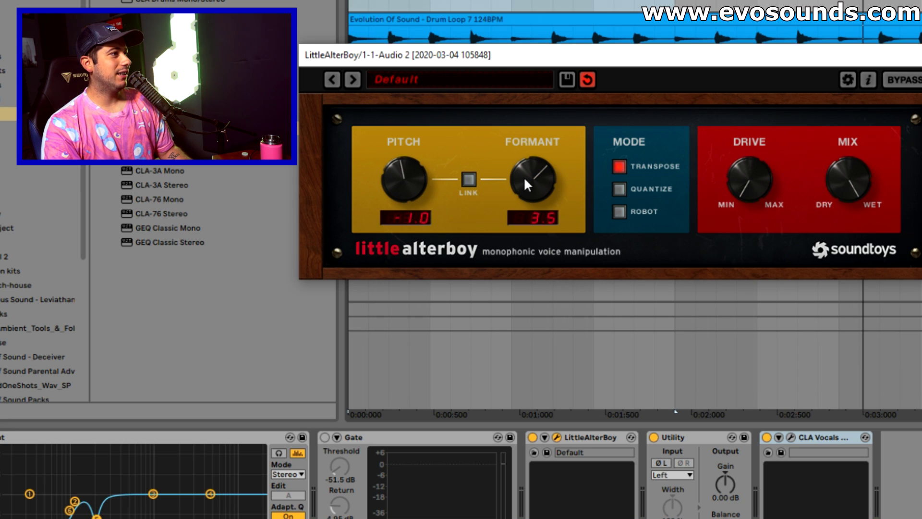
left_click_drag(530, 181, 546, 142)
left_click_drag(411, 176, 400, 191)
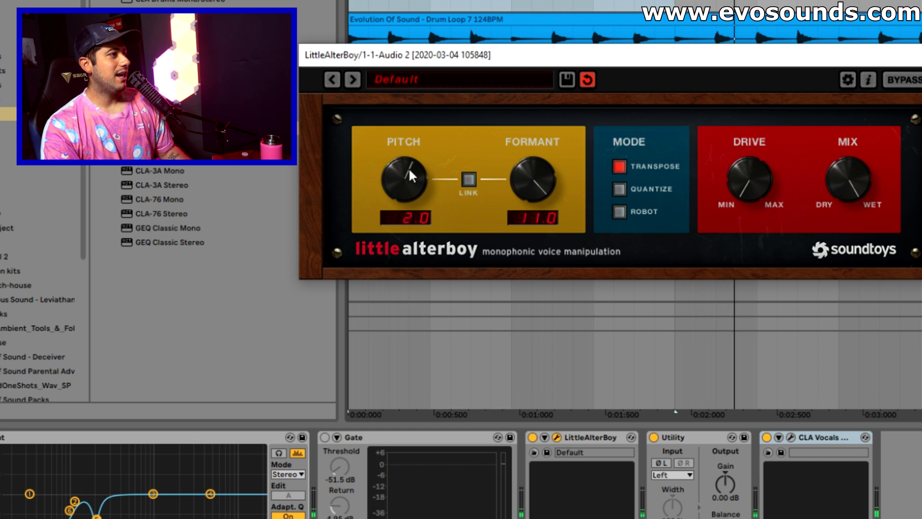
- Set LittleAlterBoy's pitch to 12.0 and its formant to 3.6 while auditioning the vocal
left_click_drag(525, 215, 521, 217)
key("space")
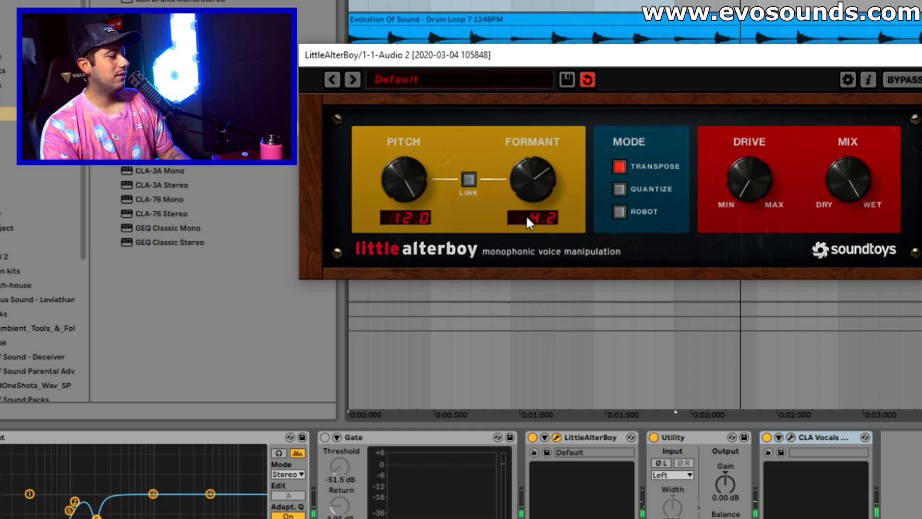
left_click_drag(544, 193, 542, 197)
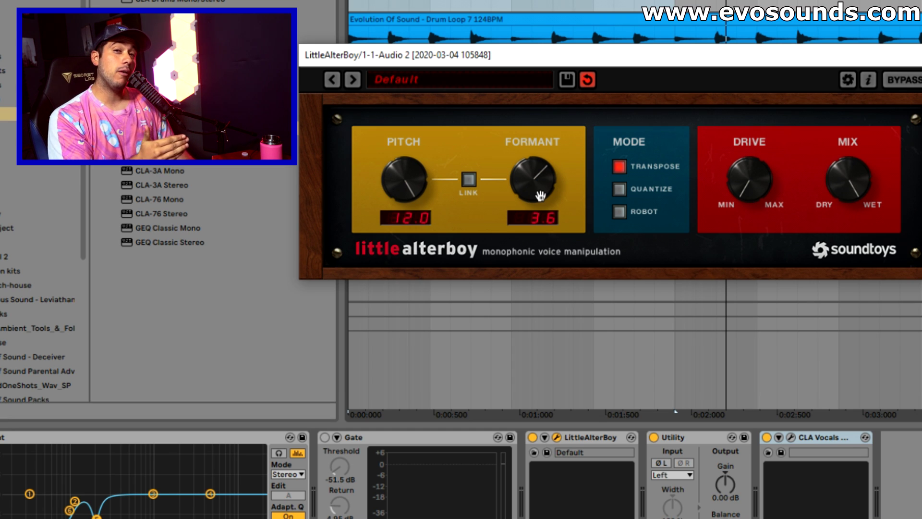
- Set the Utility device's input channel mode to Right and play the loop
left_click(676, 475)
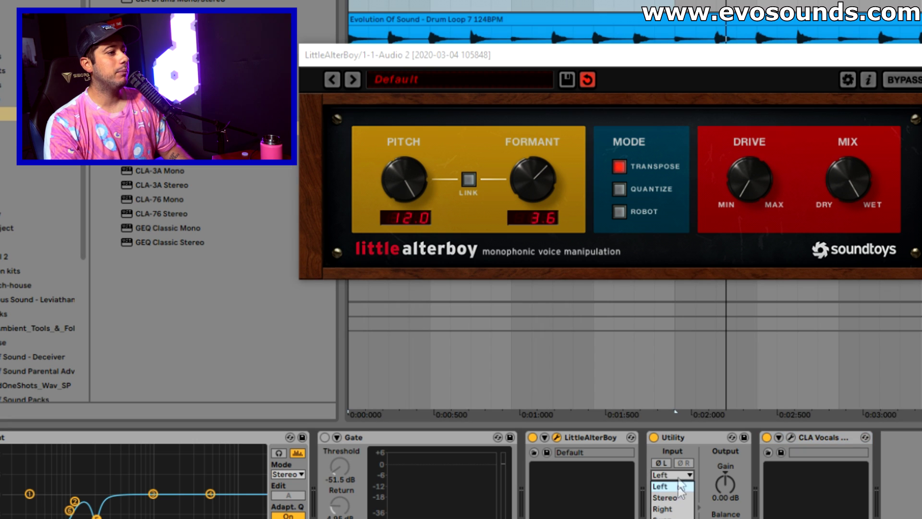
left_click(684, 504)
key("space")
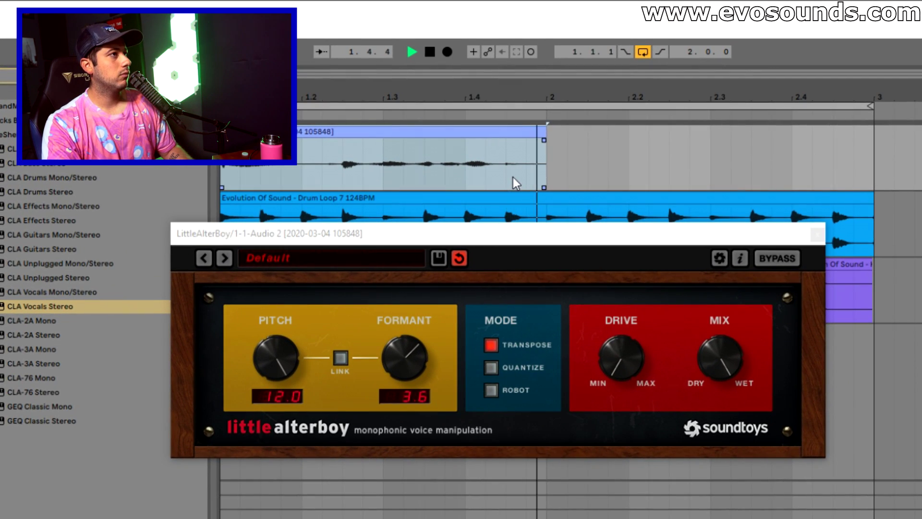
- Stop playback and split the tail of the vocal clip, from 1.4.3 to bar 2, into a separate clip
key("space")
left_click_drag(506, 172, 545, 164)
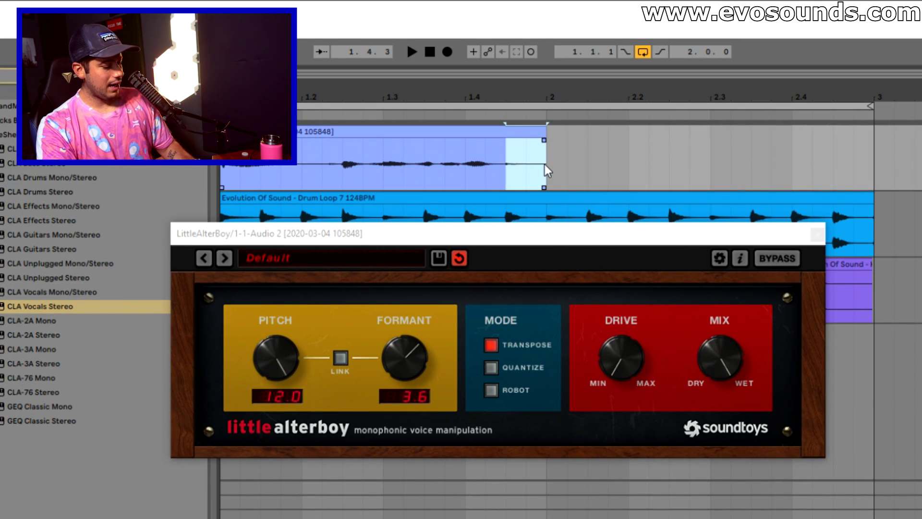
key("ctrl+e")
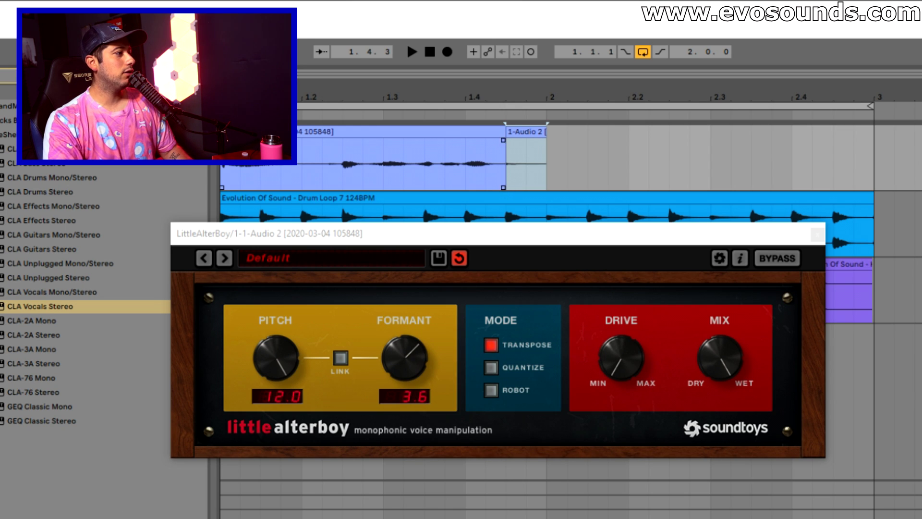
- Audition the loop repeatedly, selecting the main vocal clip and its short tail clip in turn to compare them
key("space")
left_click(437, 137)
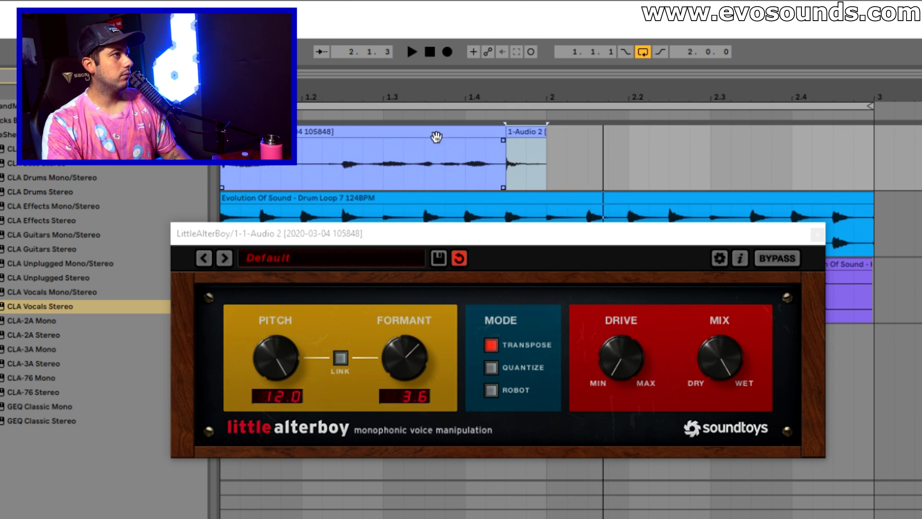
left_click(439, 130)
key("space")
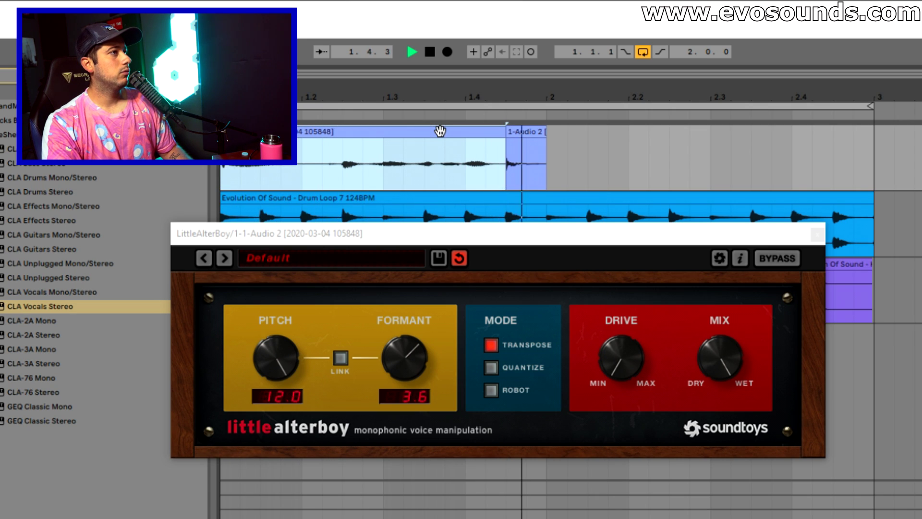
key("space")
left_click(508, 185)
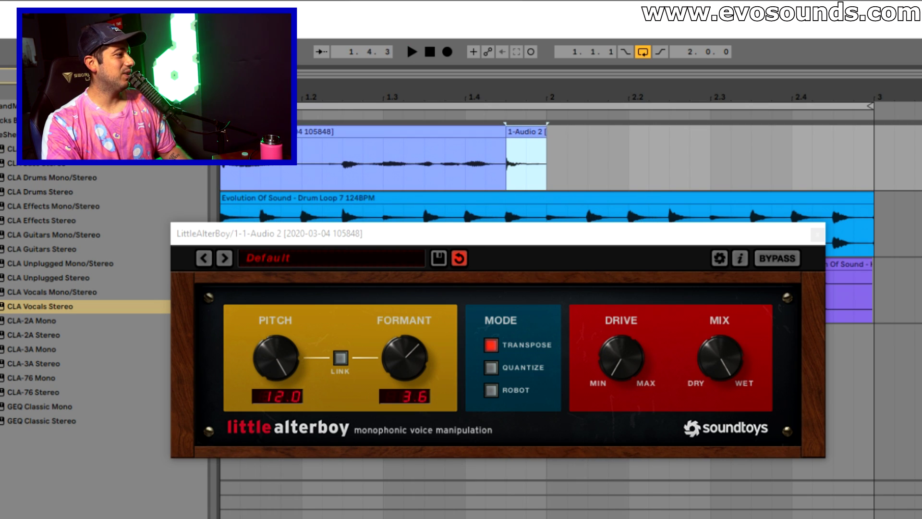
key("space")
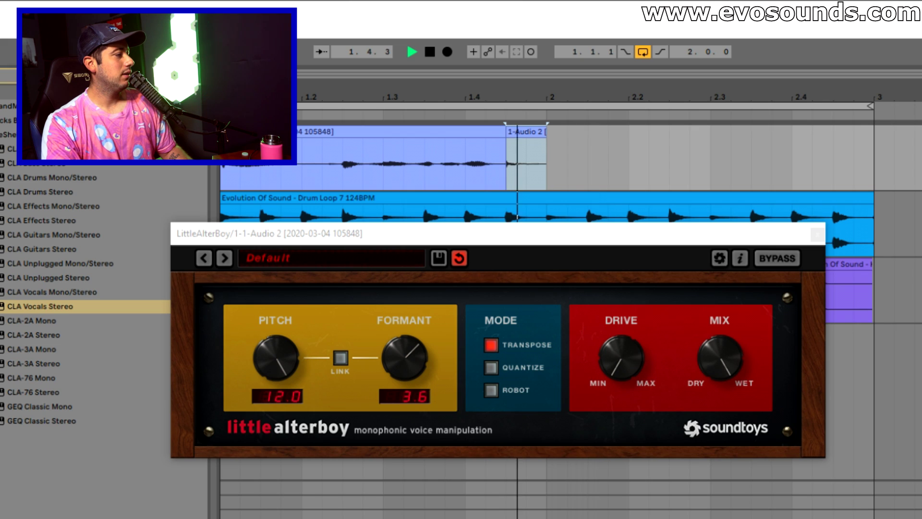
key("space")
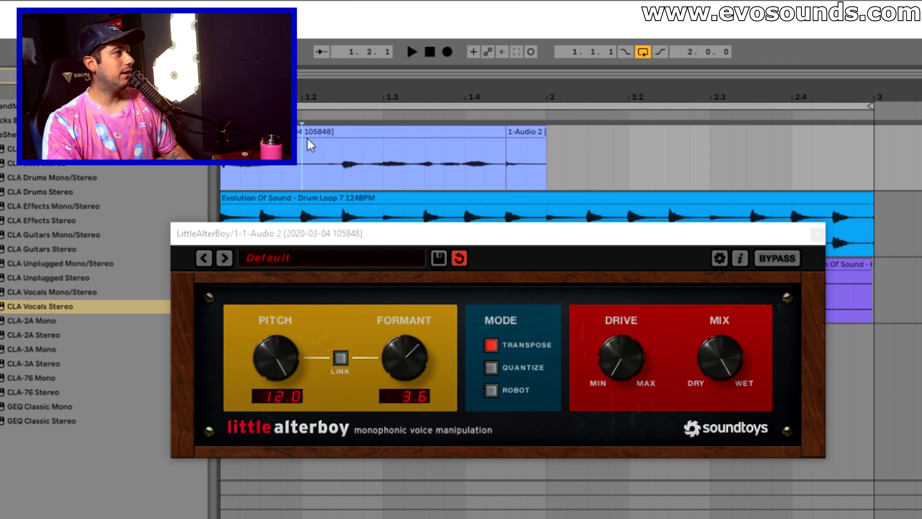
left_click(323, 129)
key("space")
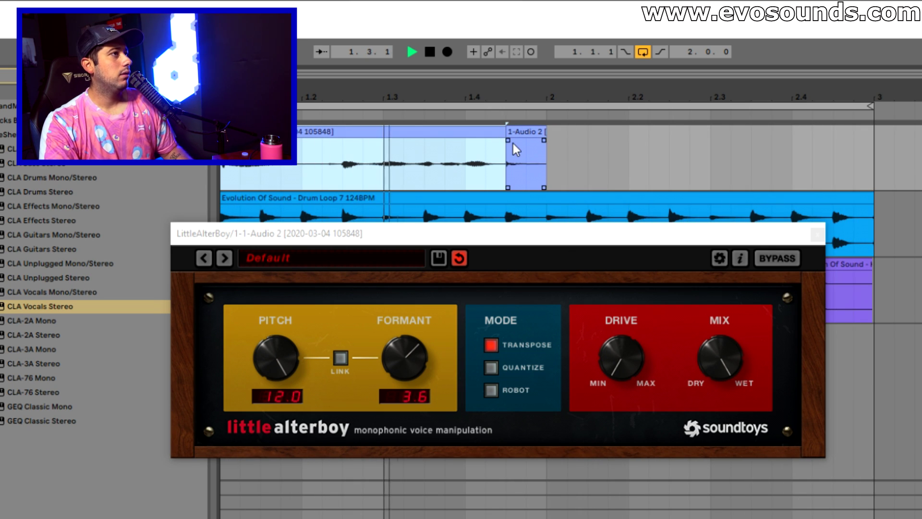
left_click(528, 136)
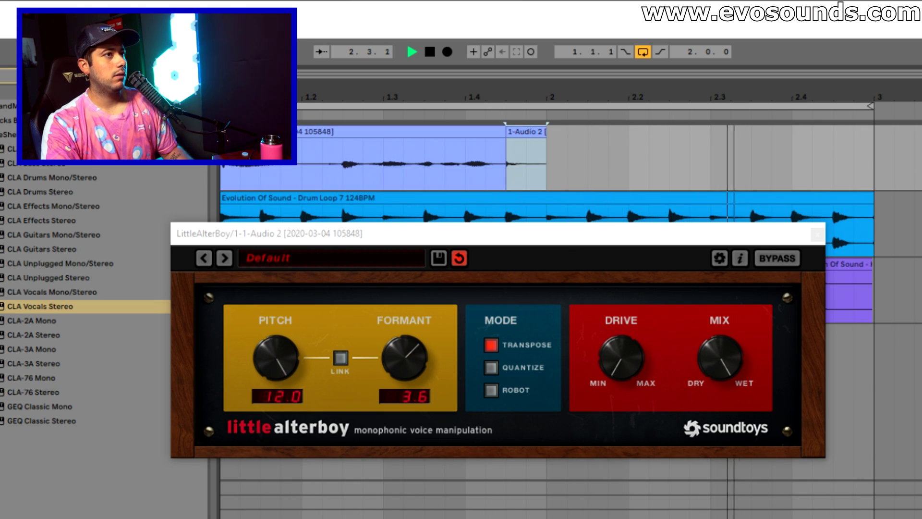
key("space")
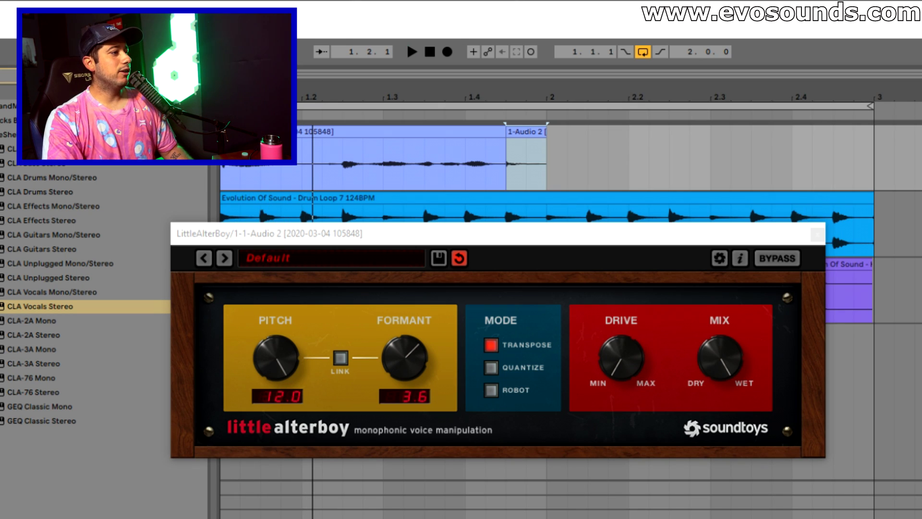
- Turn LittleAlterBoy's mix fully dry, select the main vocal clip to check its sample settings, and switch LittleAlterBoy off
left_click_drag(721, 358, 720, 384)
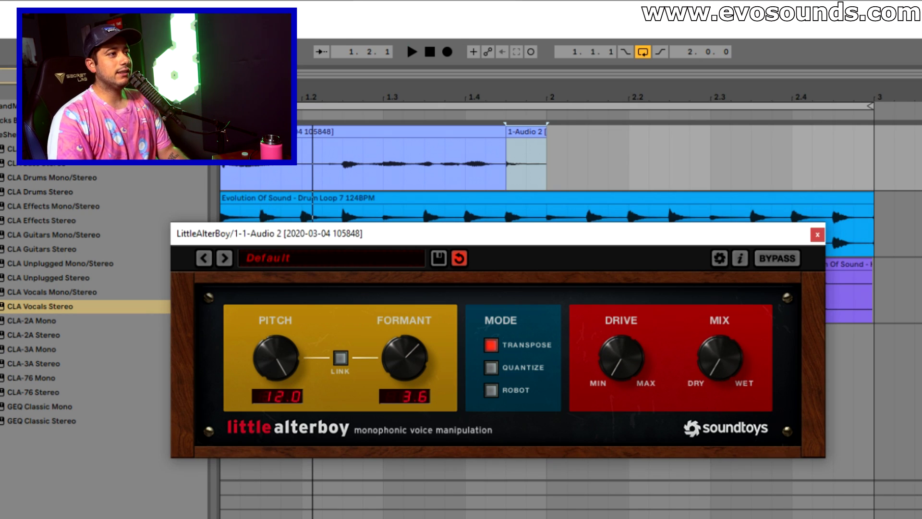
left_click(317, 135)
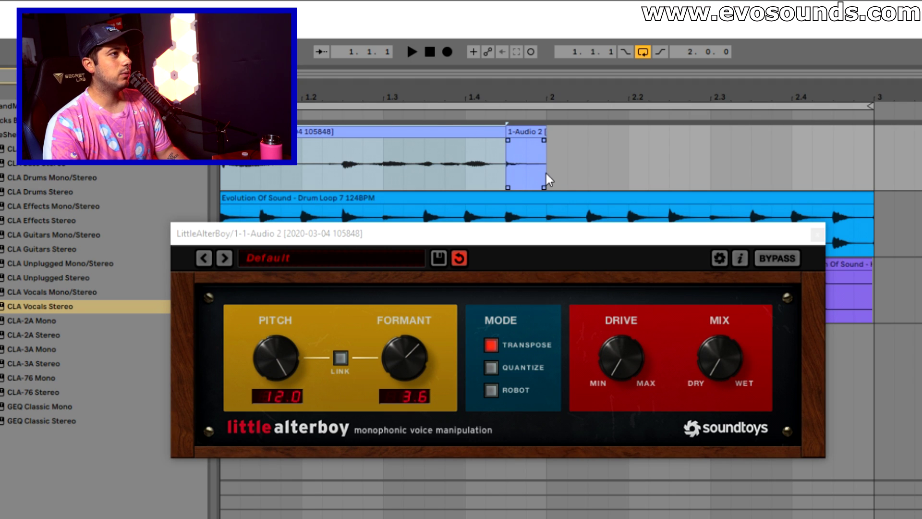
key("ctrl+j")
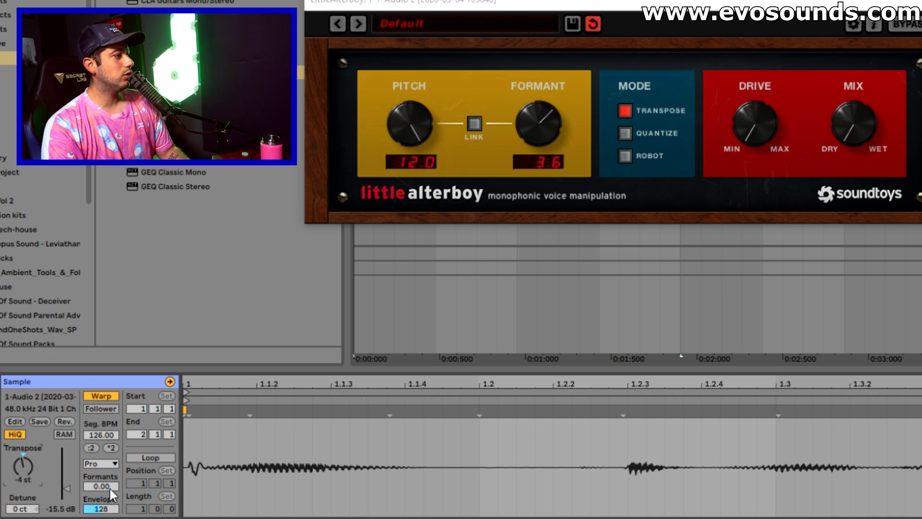
key("shift+Tab")
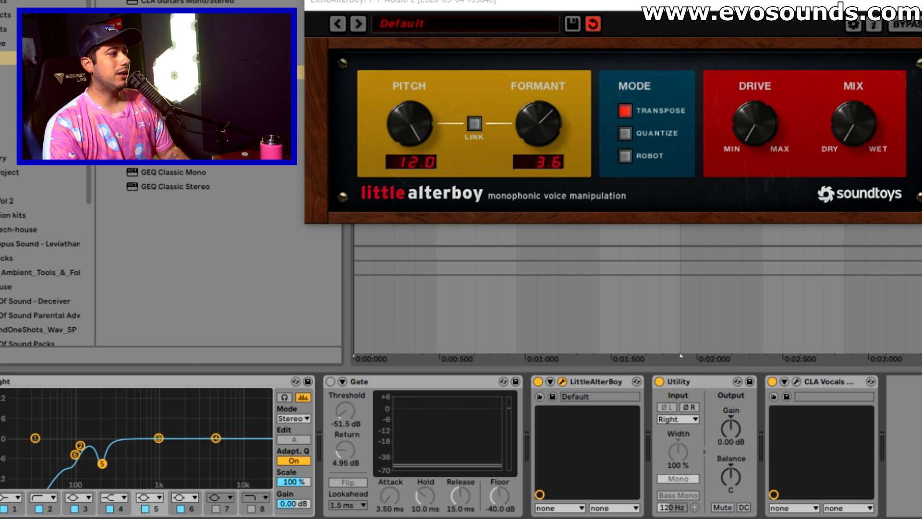
left_click(539, 382)
- Play the loop and raise the vocal clip's Complex Pro formants to 58.59 in its warp settings
key("space")
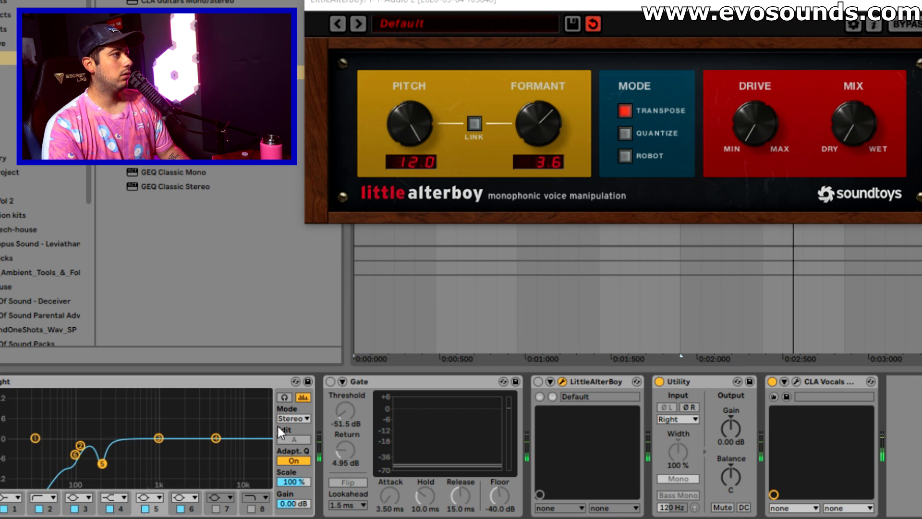
key("shift+Tab")
mouse_move(105, 487)
left_mouse_down()
mouse_move(106, 516)
mouse_move(106, 499)
left_mouse_up()
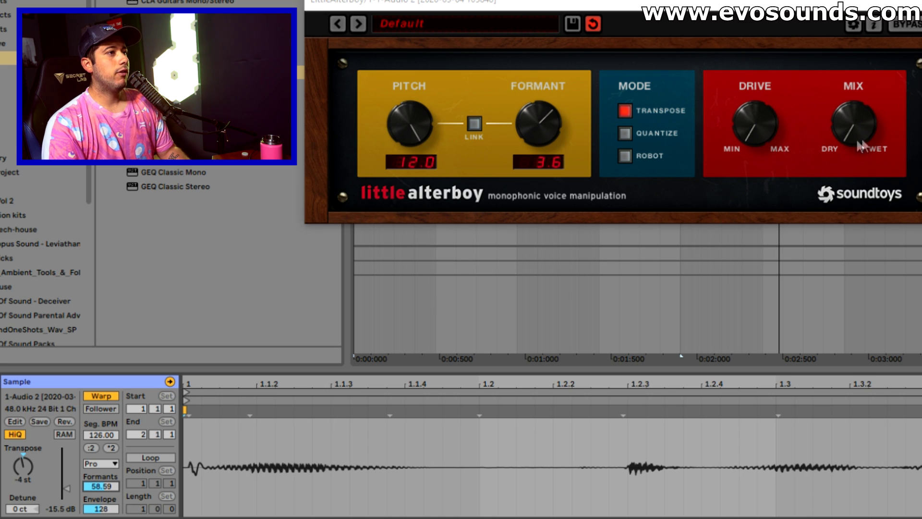
- Set LittleAlterBoy's mix to about halfway and switch the device back on while the loop plays
key("shift+Tab")
left_click_drag(843, 131, 864, 80)
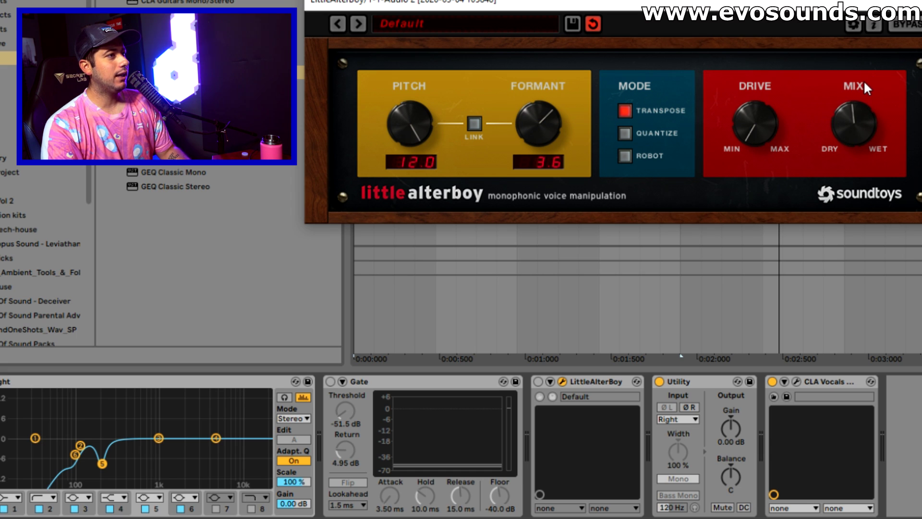
key("space")
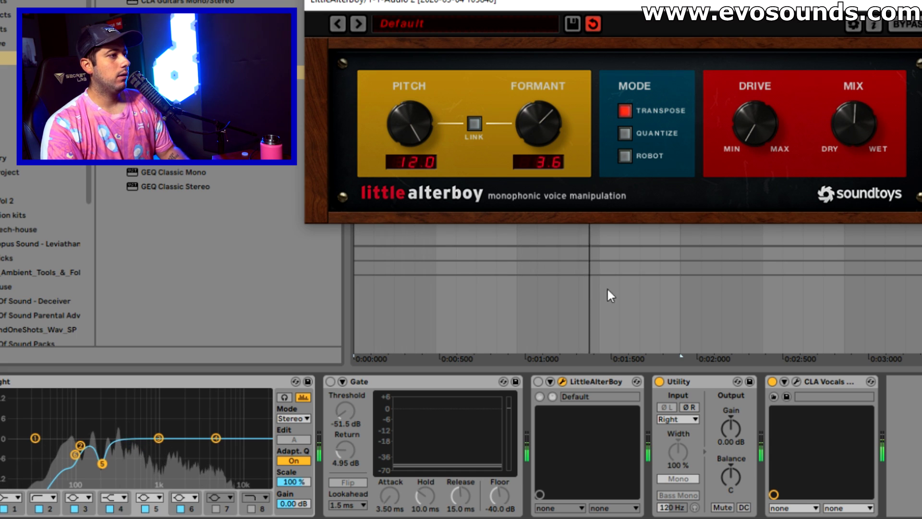
left_click(539, 381)
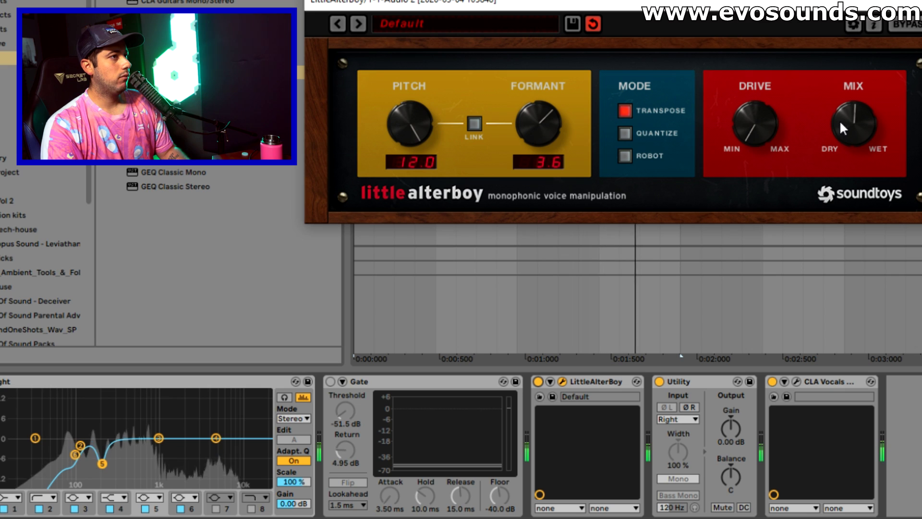
- Sweep LittleAlterBoy's pitch and formant during playback, ending at pitch 7.0 and formant 6.1 with the mix slightly below halfway
left_click_drag(412, 134, 408, 155)
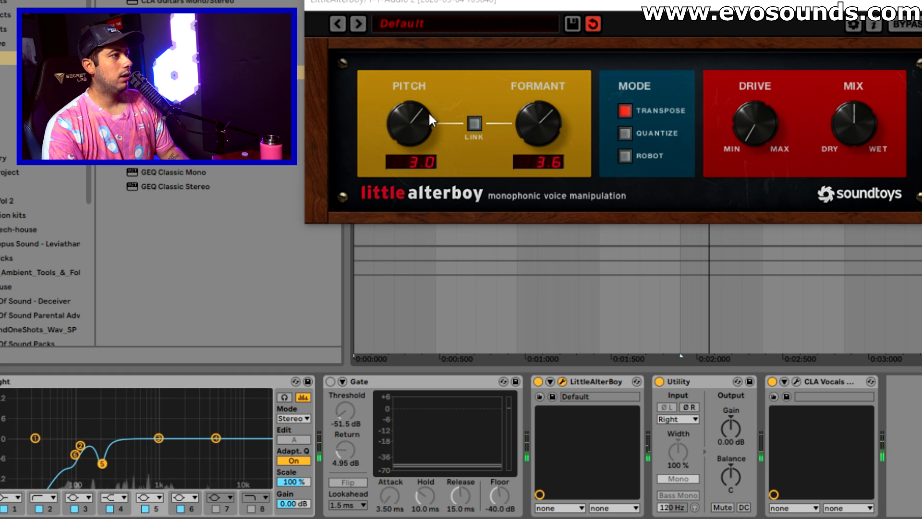
mouse_move(531, 130)
left_mouse_down()
mouse_move(546, 108)
mouse_move(535, 140)
left_mouse_up()
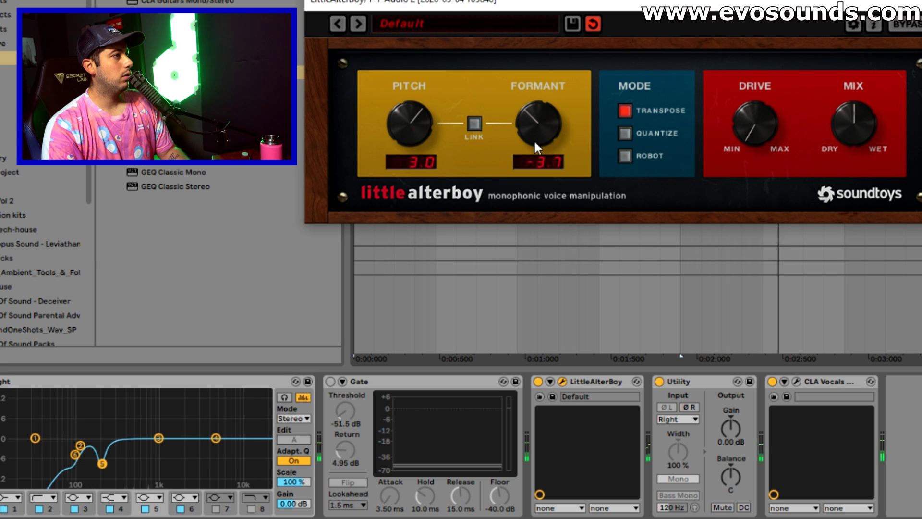
left_click_drag(552, 117, 547, 120)
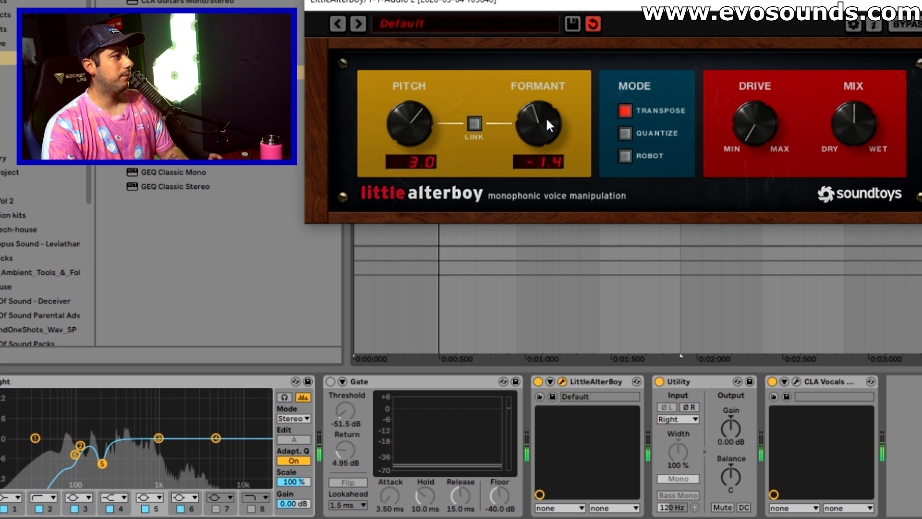
mouse_move(402, 124)
left_mouse_down()
mouse_move(397, 141)
mouse_move(404, 134)
left_mouse_up()
left_click_drag(448, 106, 445, 111)
left_click_drag(528, 120, 549, 97)
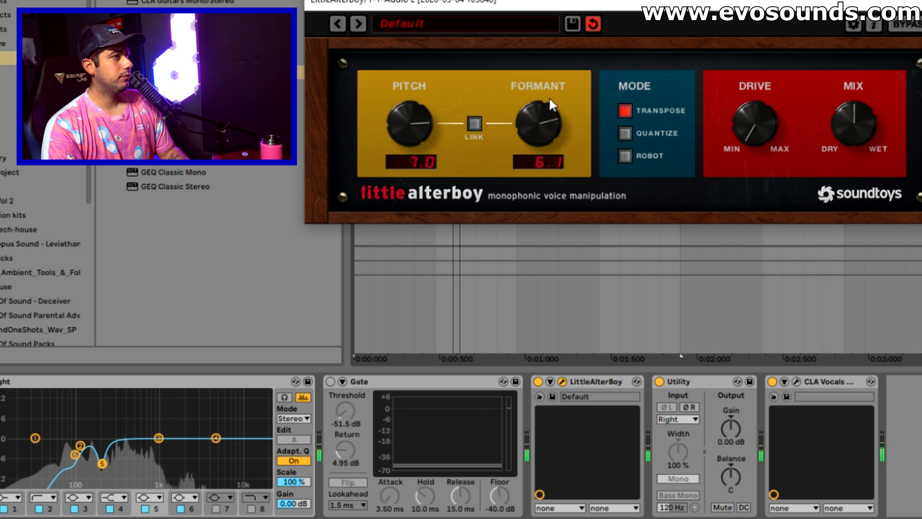
left_click_drag(846, 117, 840, 127)
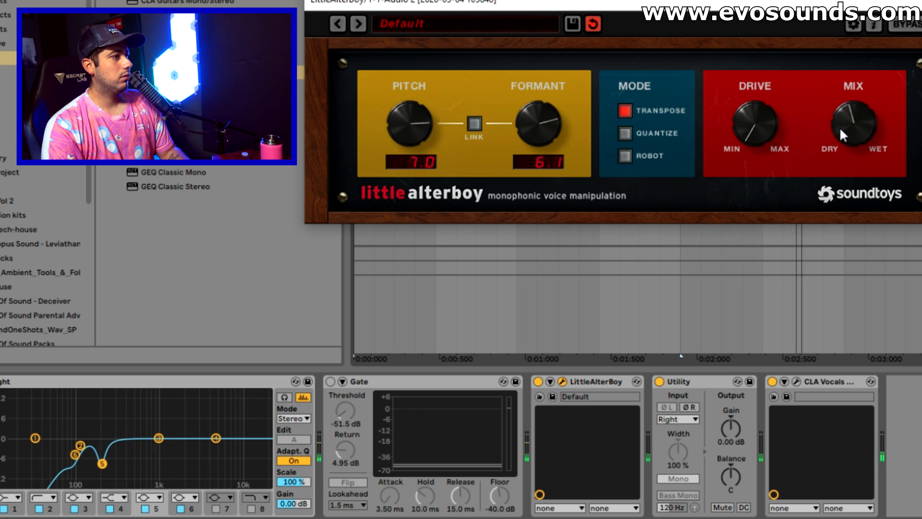
- Remove the Utility device from the vocal chain and bring LittleAlterBoy's mix back to about halfway
left_click(658, 381)
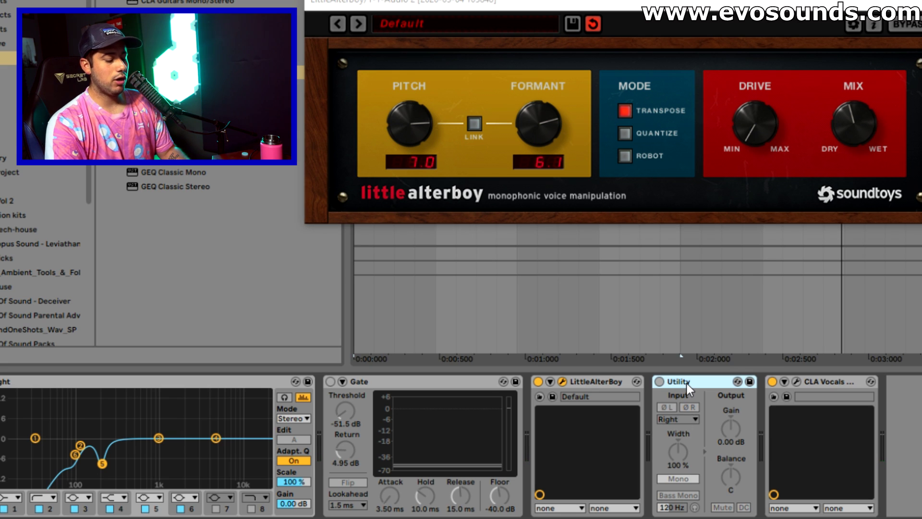
key("Delete")
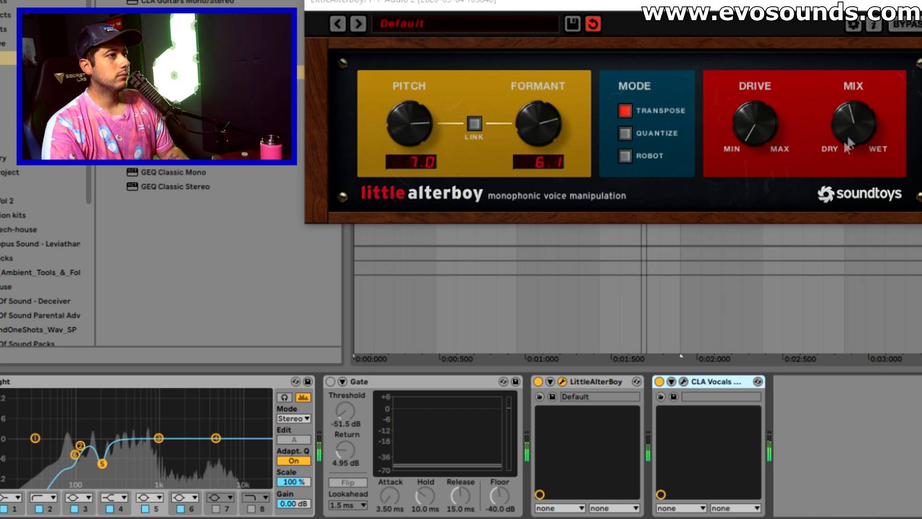
left_click_drag(844, 139, 855, 122)
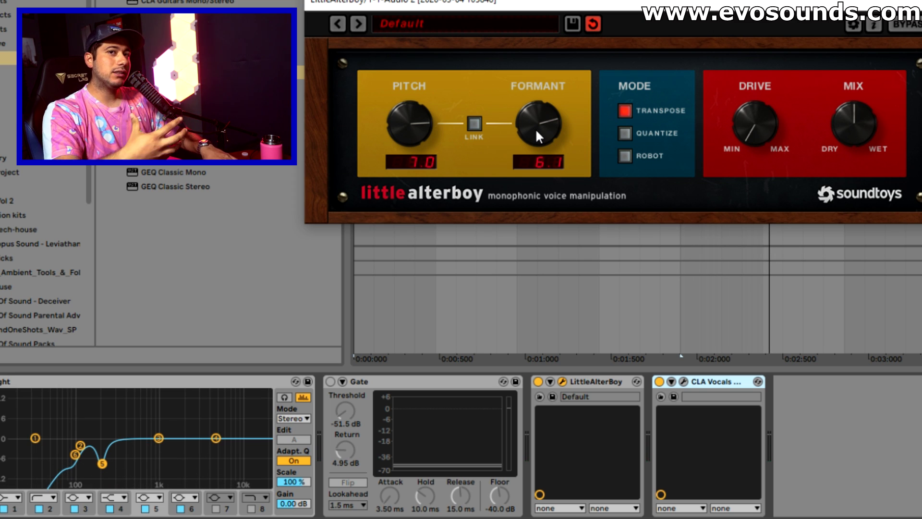
- Audition LittleAlterBoy with formant raised to 12.0, pitch lowered to 3.0 and the mix reduced below halfway
left_click_drag(533, 137, 544, 111)
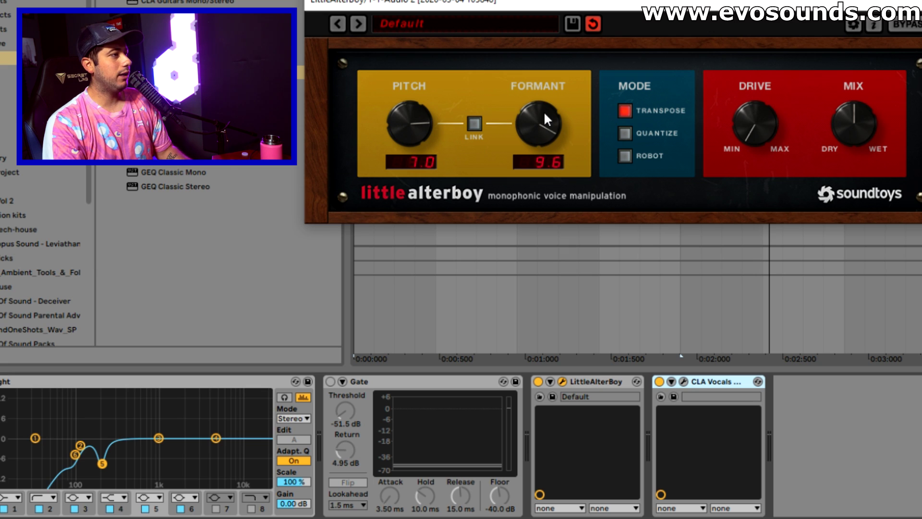
key("space")
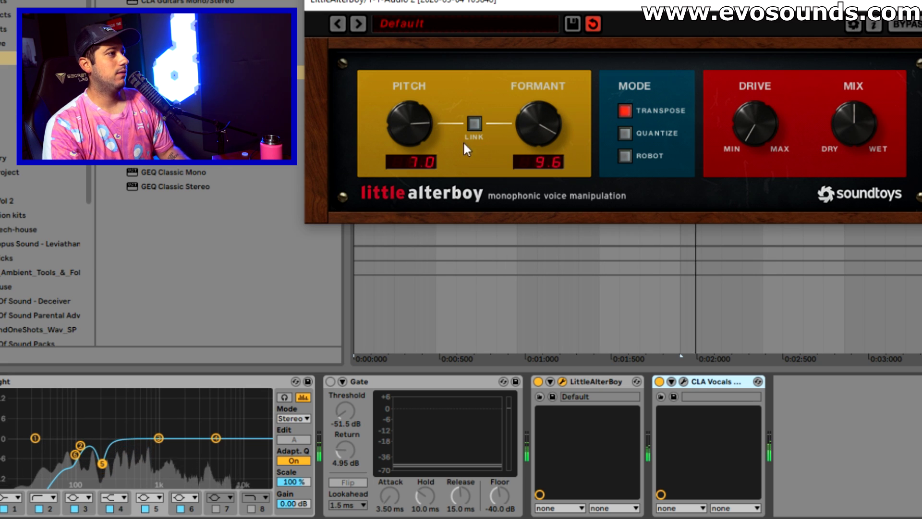
left_click_drag(411, 152, 414, 152)
left_click_drag(538, 144, 549, 116)
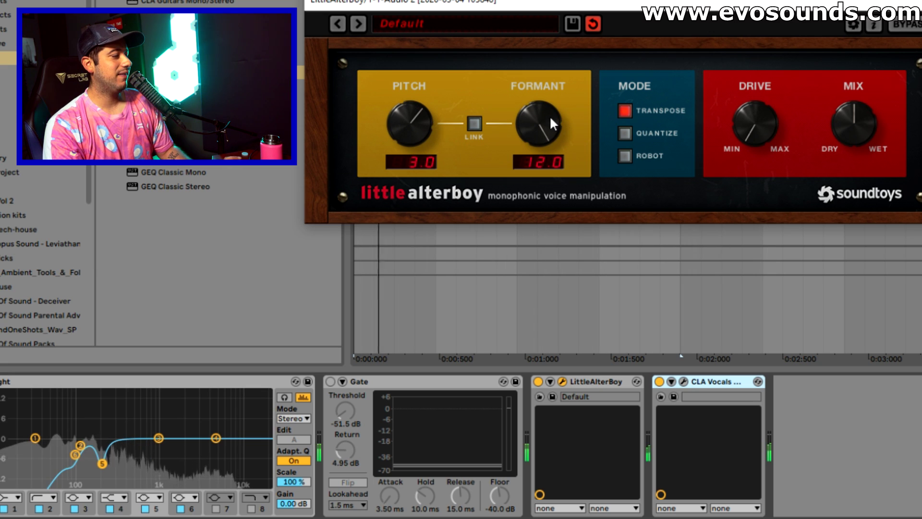
left_click_drag(853, 129, 834, 140)
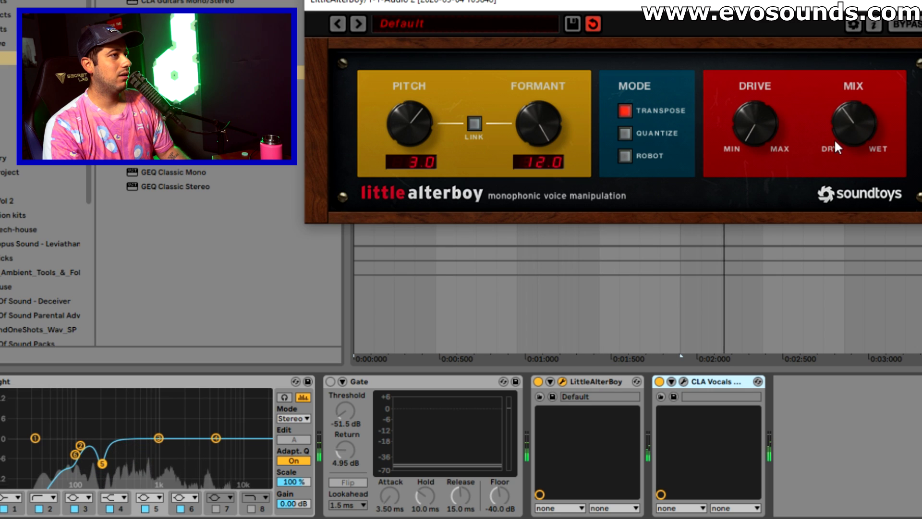
- Audition LittleAlterBoy with pitch 4.0, formant 7.7 and the mix raised slightly above halfway while the loop plays
left_click_drag(414, 145, 403, 168)
left_click_drag(529, 163, 541, 148)
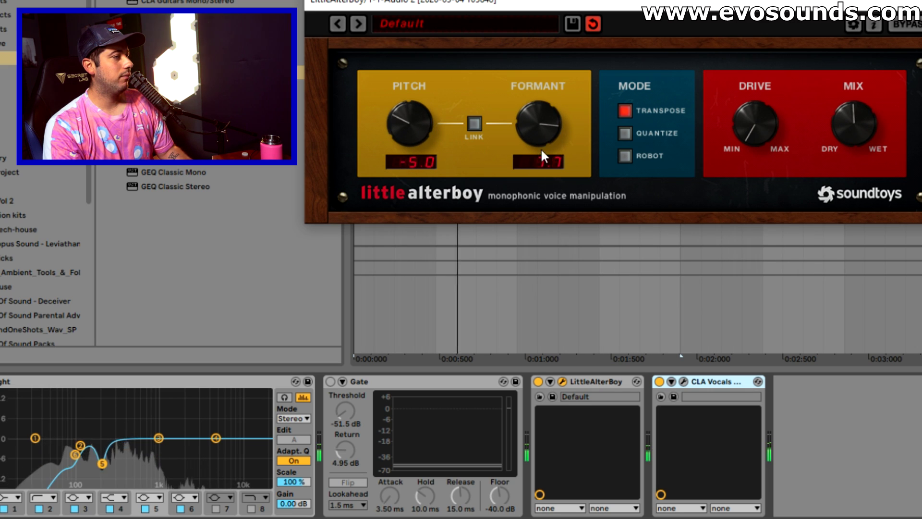
left_click_drag(428, 137, 460, 105)
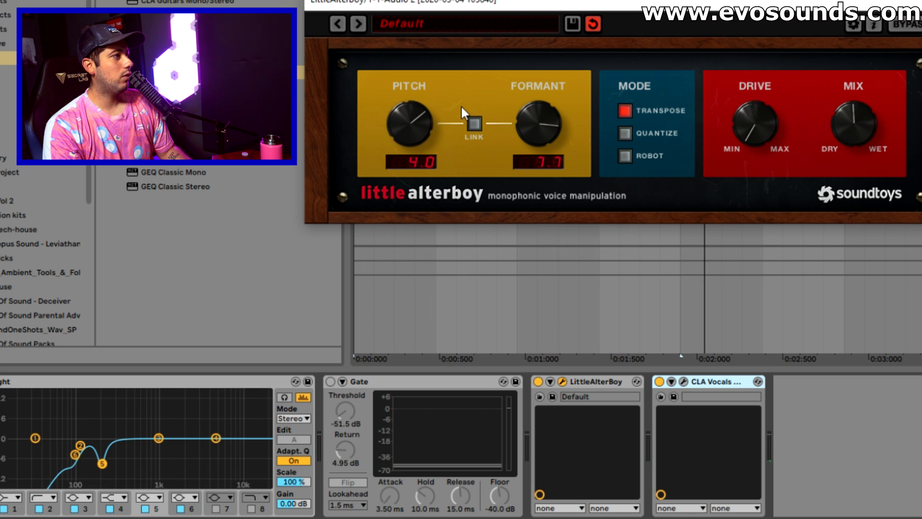
left_click_drag(860, 132, 868, 122)
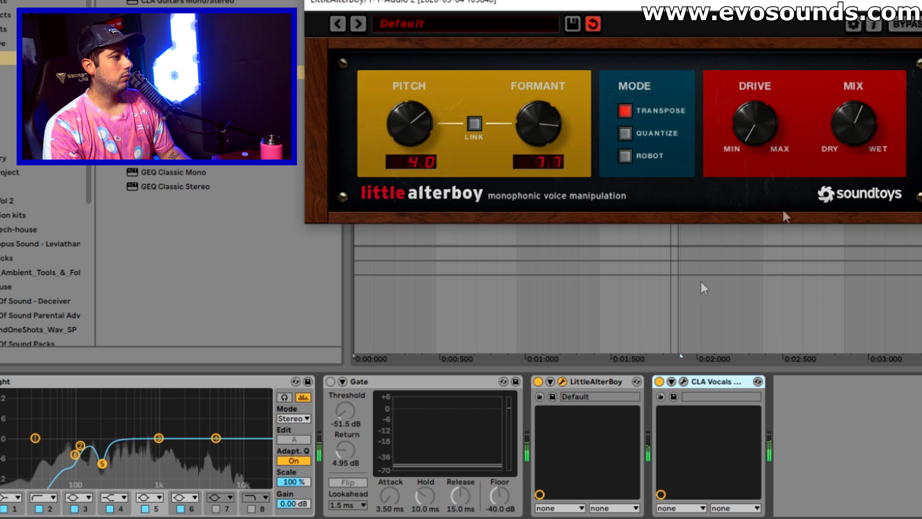
- Review the CLA Vocals settings and switch the Gate device back on
left_click(682, 381)
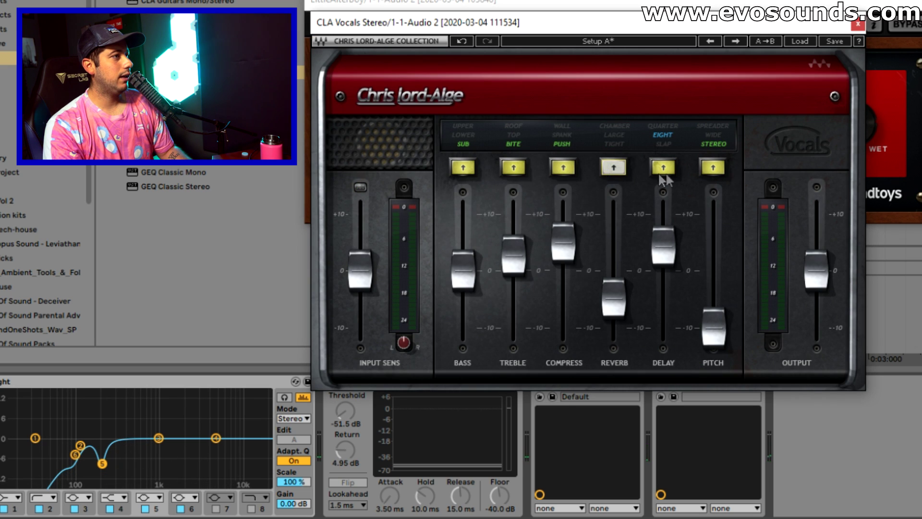
left_click(858, 23)
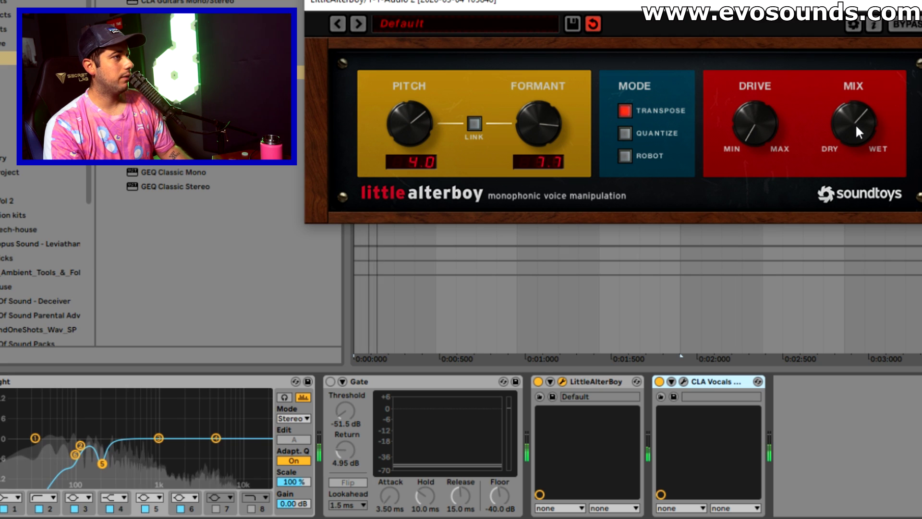
left_click(332, 381)
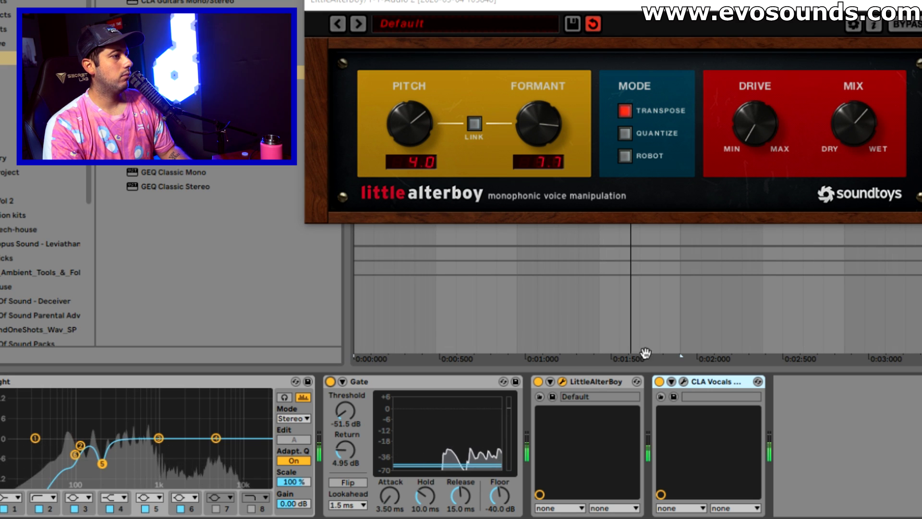
- In CLA Vocals, set the reverb to Tight and the delay to Eight, lower the delay level to about -2.7, and listen
left_click(683, 382)
left_click(614, 167)
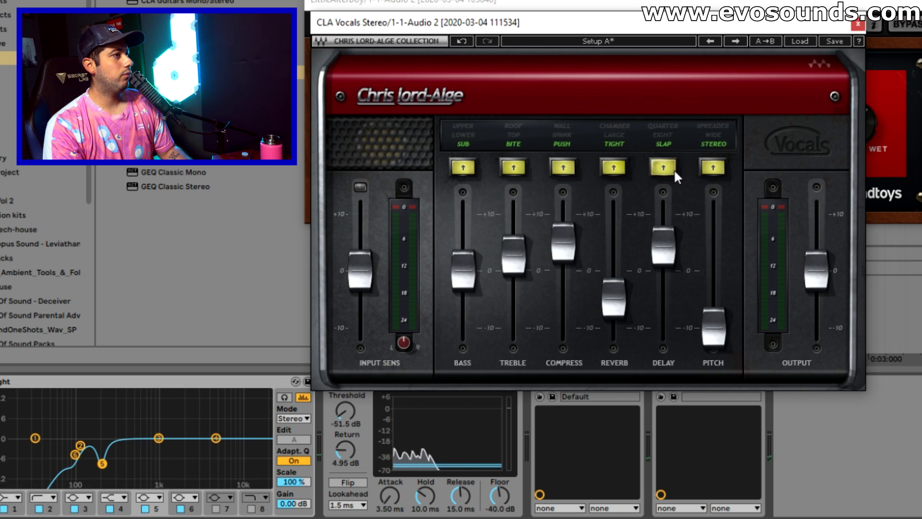
left_click_drag(663, 256, 664, 290)
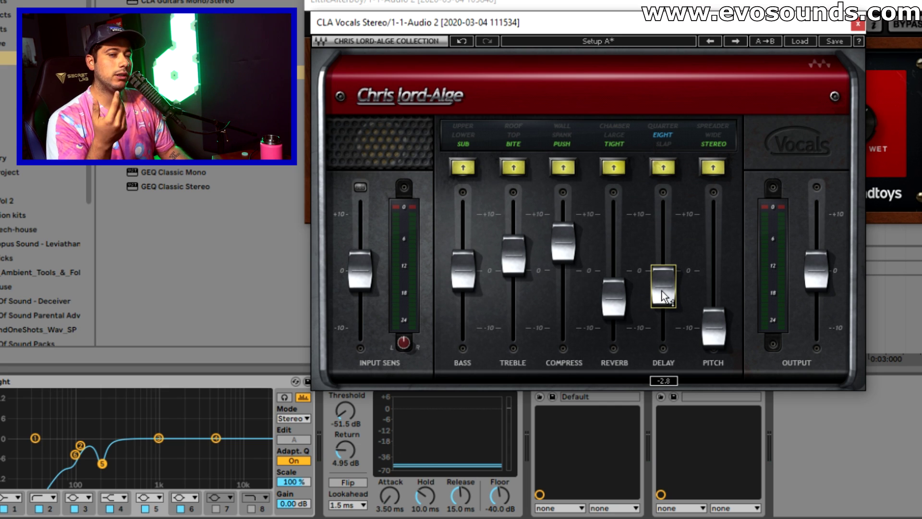
key("space")
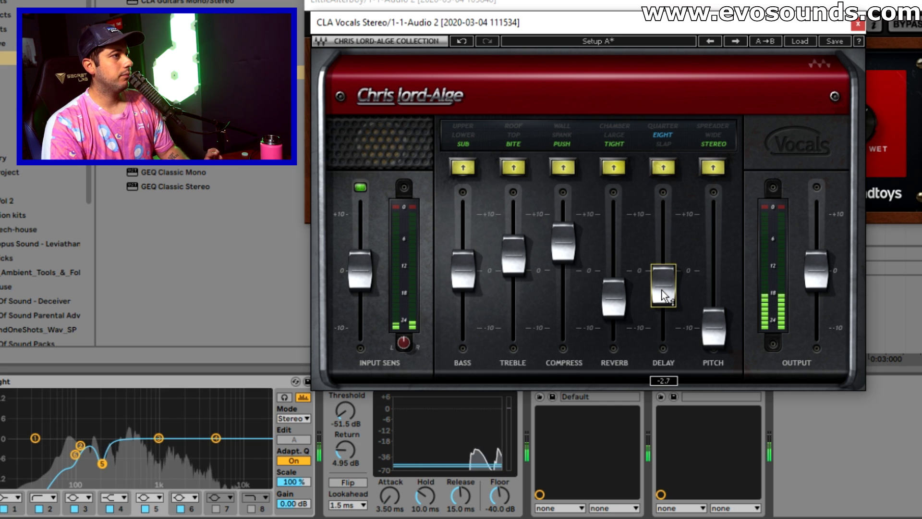
left_click(858, 24)
- Boost the highs with band 4 of the first EQ Eight and insert a second EQ Eight directly after LittleAlterBoy
left_click_drag(215, 438, 196, 426)
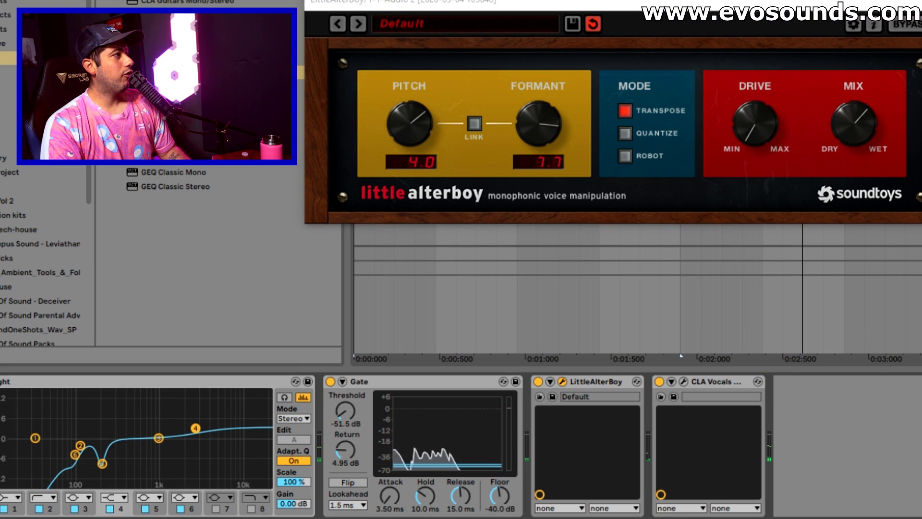
left_click(5, 14)
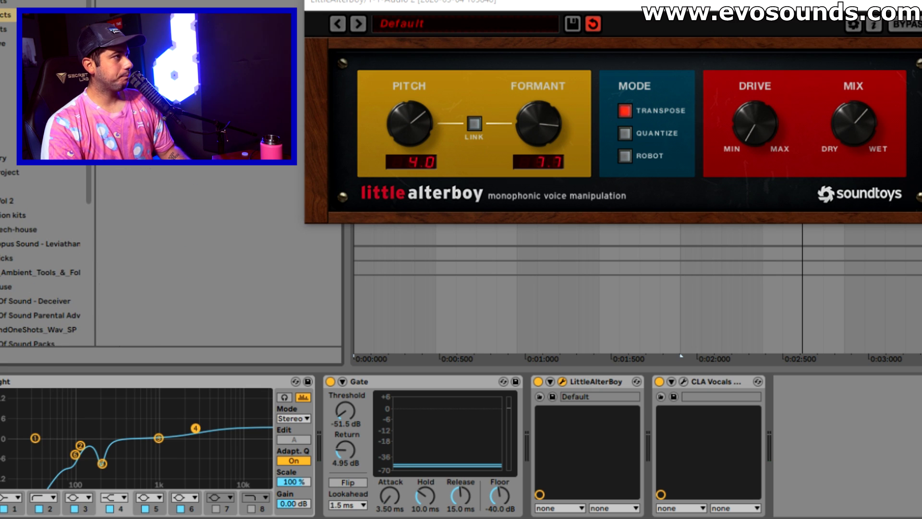
left_click_drag(9, 288, 658, 385)
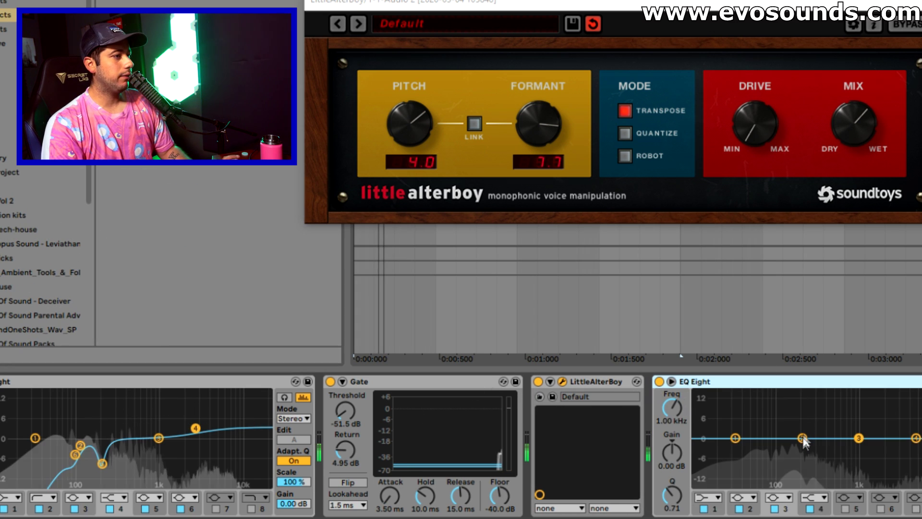
- Turn band 2 of the new EQ Eight into a low cut, lower its cutoff, and slightly raise the high end
left_click(742, 498)
left_click(742, 418)
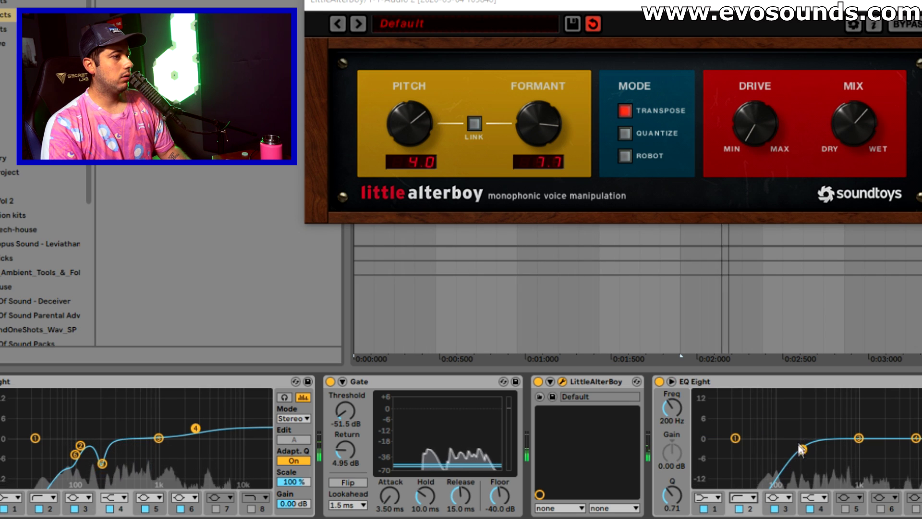
left_click_drag(860, 438, 919, 431)
left_click_drag(799, 449, 769, 455)
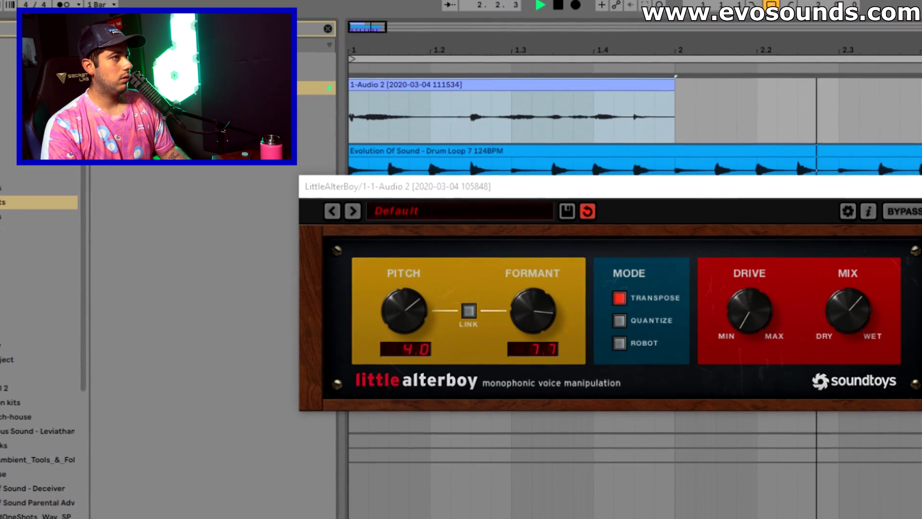
- Split the vocal clip midway between 1.4 and 2 so its quiet tail is a separate clip
left_click_drag(633, 121, 676, 115)
key("ctrl+j")
double_click(653, 89)
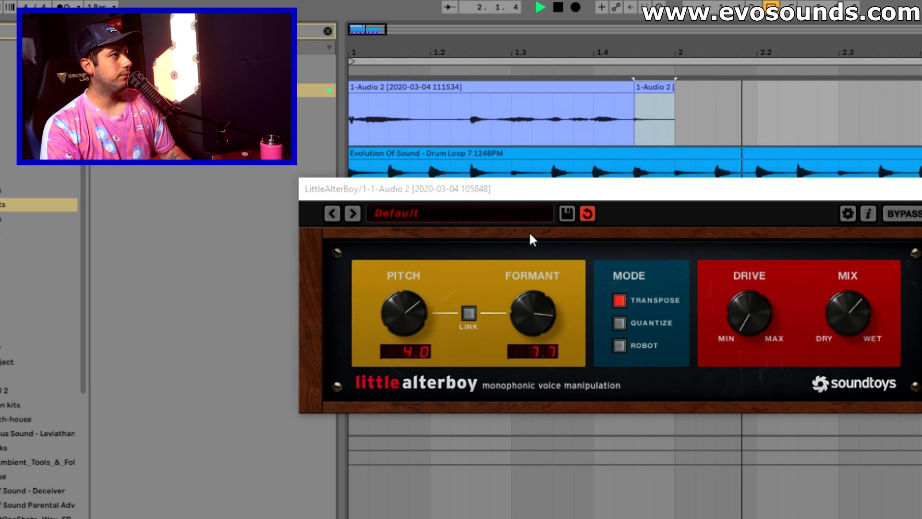
left_click(404, 88)
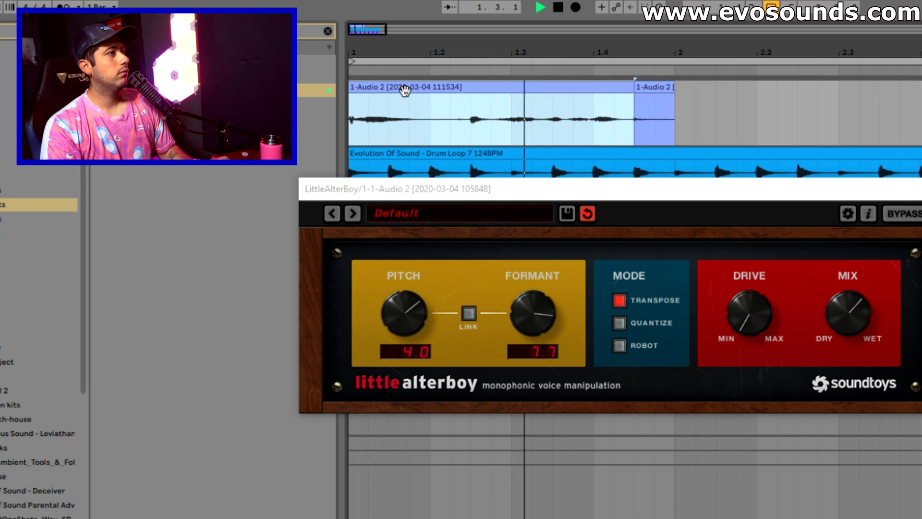
- Add a short fade-out to the first vocal clip and a short fade-in to the tail clip where they meet
left_click(632, 93)
key("space")
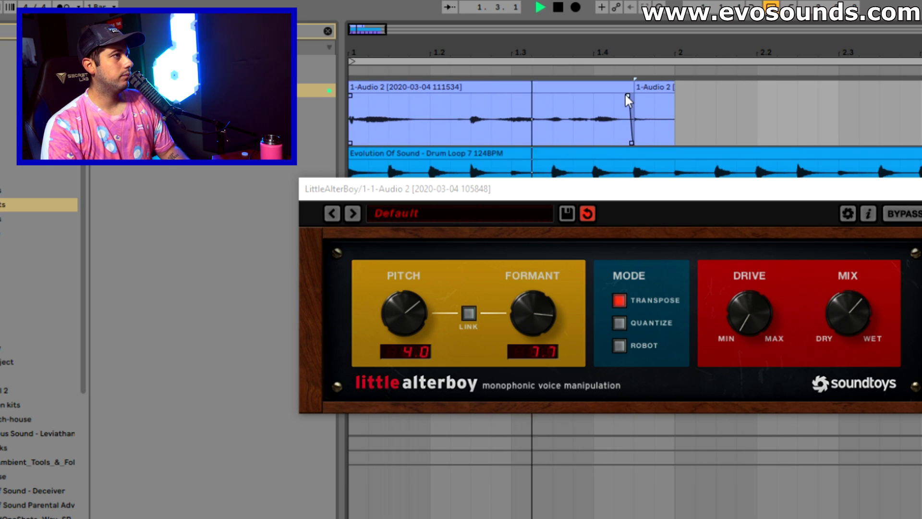
key("space")
left_click(641, 97)
key("space")
left_click_drag(636, 96, 638, 96)
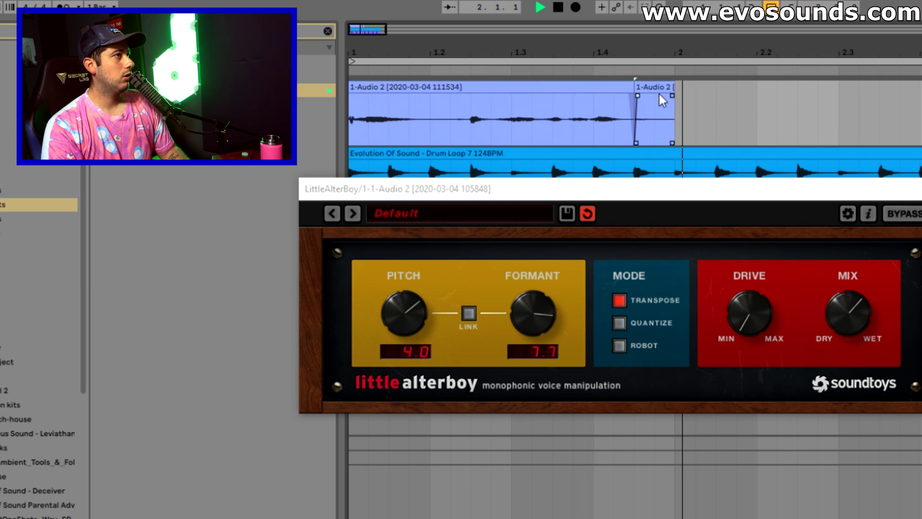
left_click(609, 113)
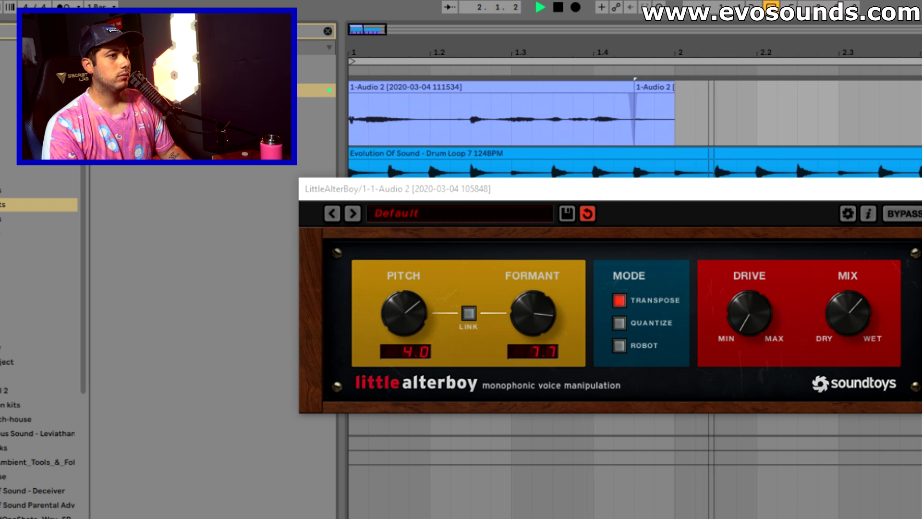
- In CLA Vocals, raise the compression slightly, switch it to Spank, and bring the pitch level up to about 0
left_click(399, 518)
left_click_drag(558, 433, 558, 421)
left_click(556, 358)
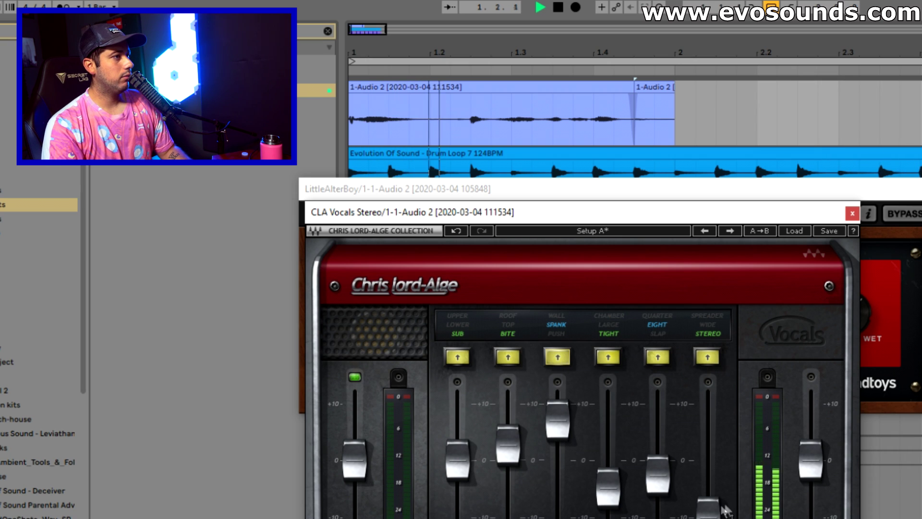
left_click_drag(708, 509, 708, 462)
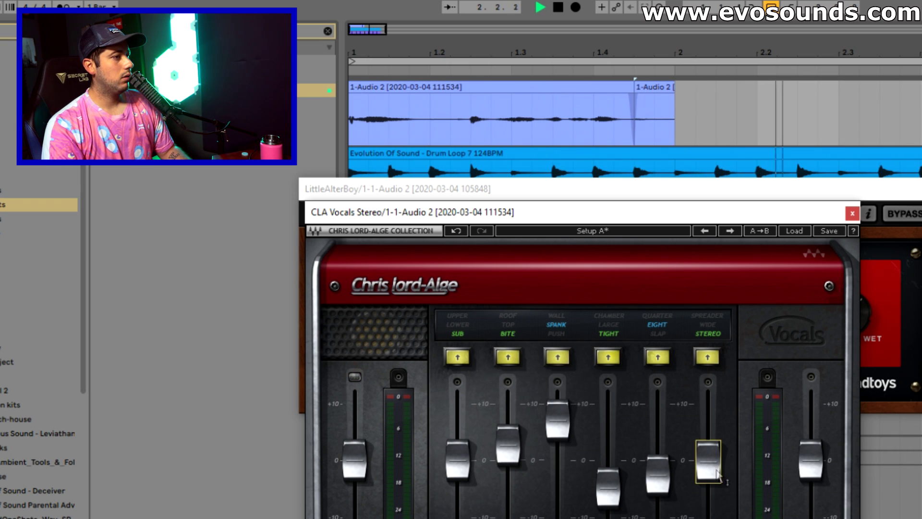
left_click(852, 214)
- Set LittleAlterBoy's pitch to -2.0 and formant to -6.4, reduce the mix to just above halfway, and play the loop
left_click_drag(847, 321, 838, 330)
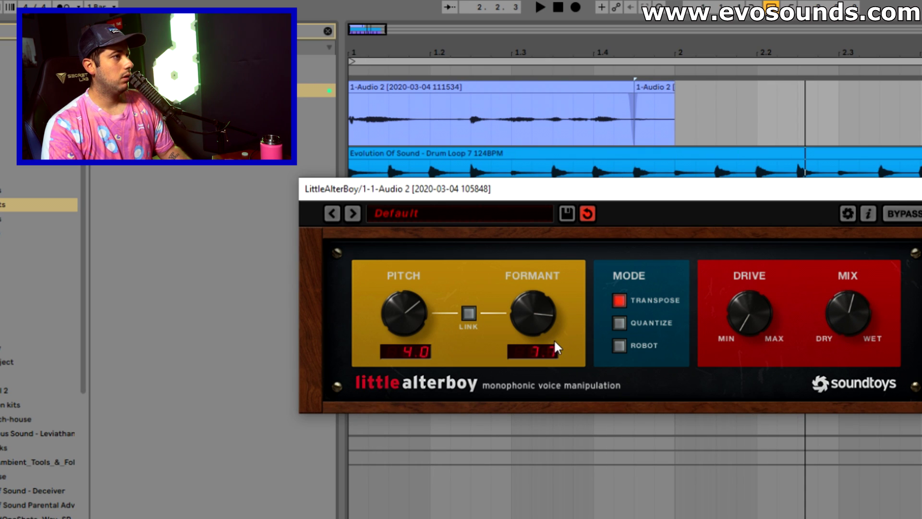
key("space")
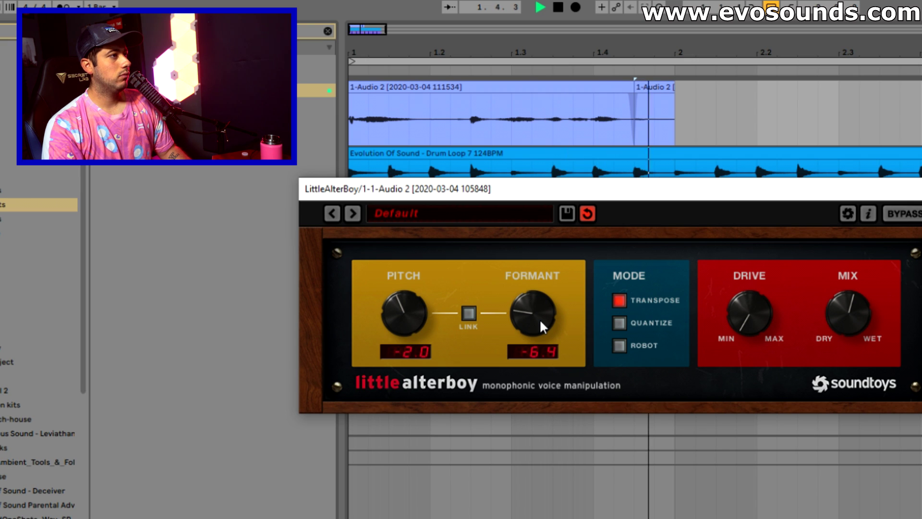
key("space")
key("space")
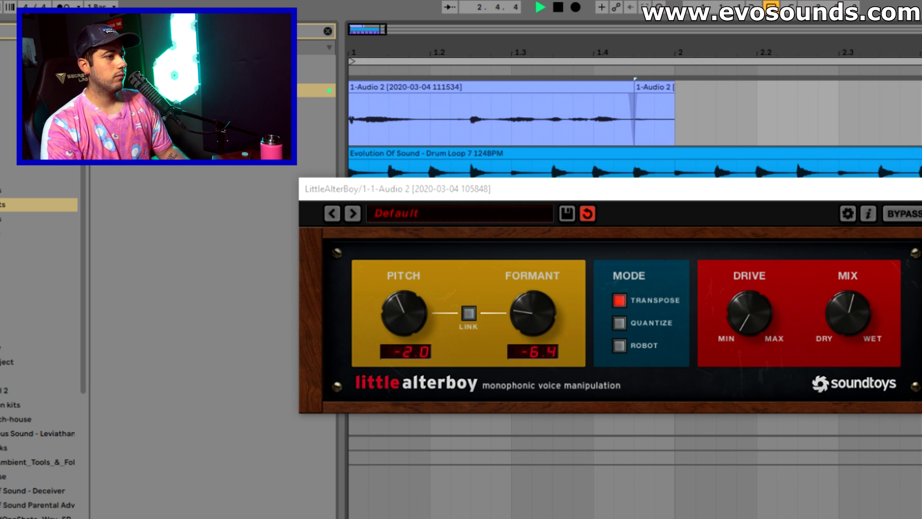
key("space")
- Hide the open plug-in windows and load the Waves DeEsser Stereo plug-in onto the vocal track
key("ctrl+alt+p")
left_click(328, 31)
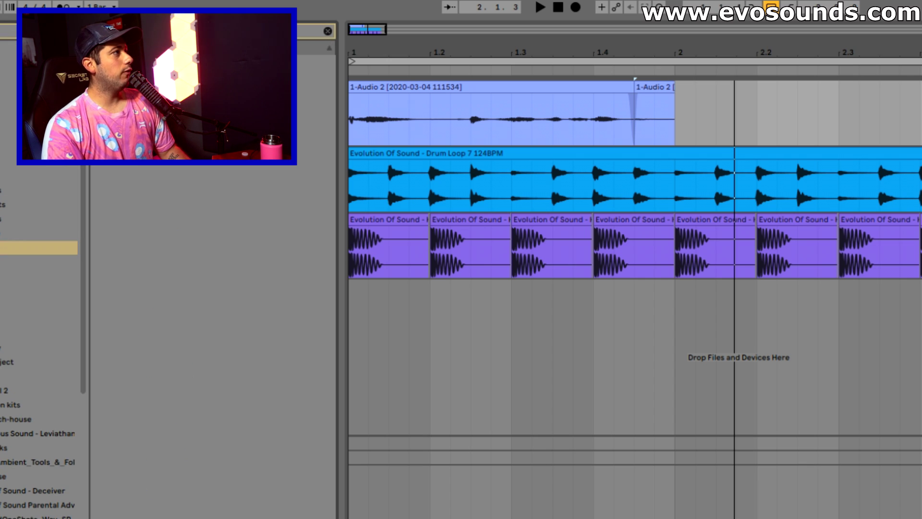
type("dec")
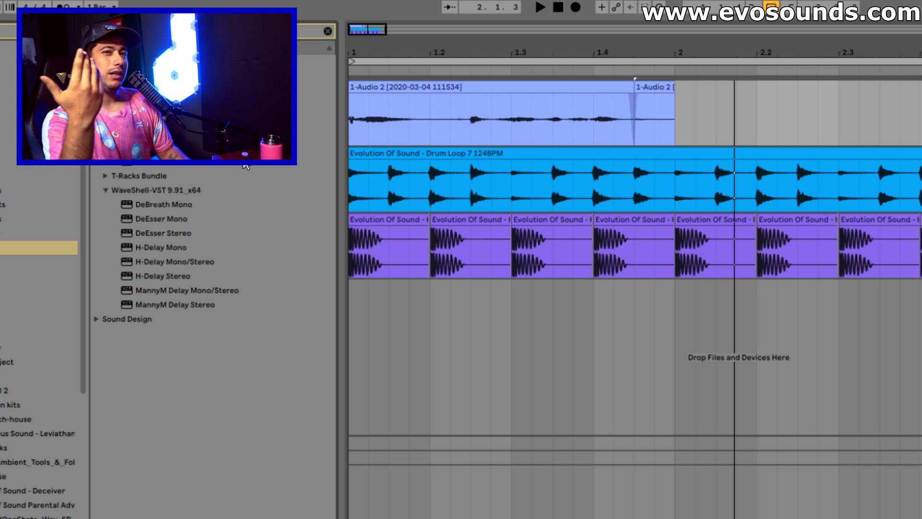
left_click(164, 218)
left_click(170, 232)
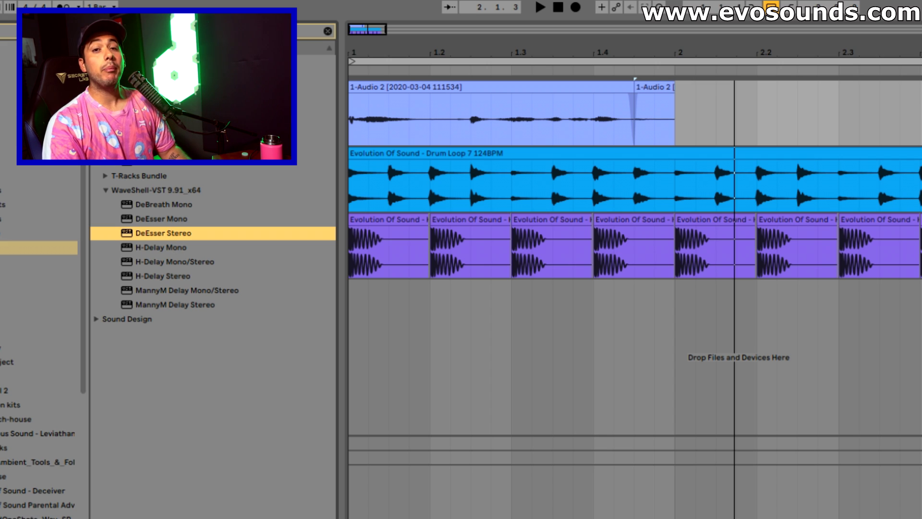
key("Return")
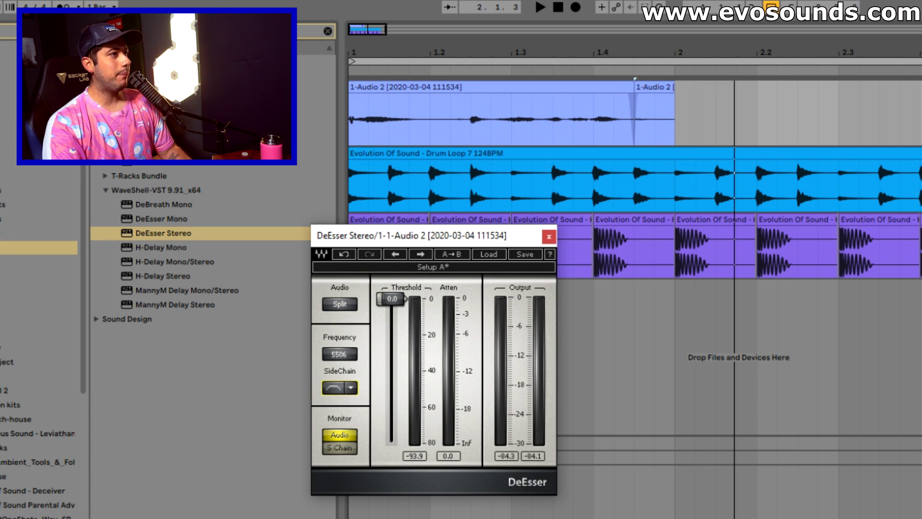
- Audition the DeEsser through its side-chain monitor and normal audio, with threshold -50.1 and frequency 5996
key("space")
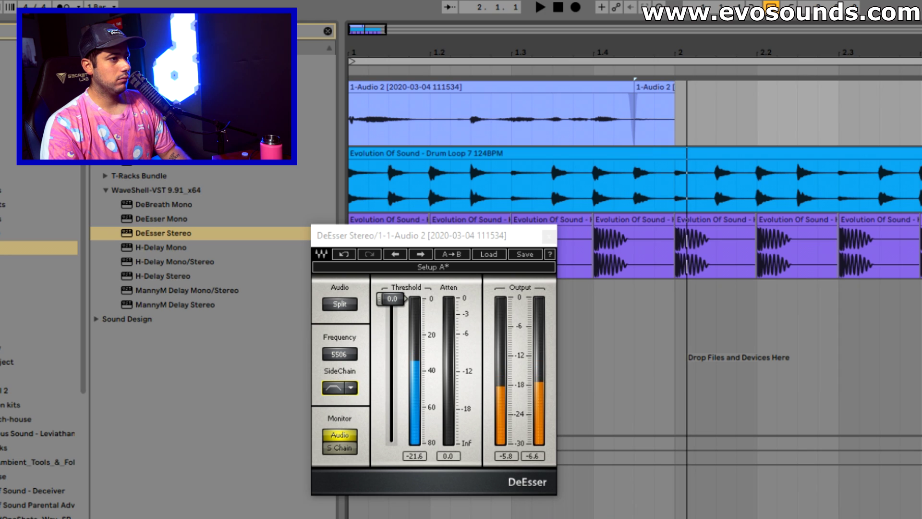
key("space")
left_click_drag(344, 361, 344, 353)
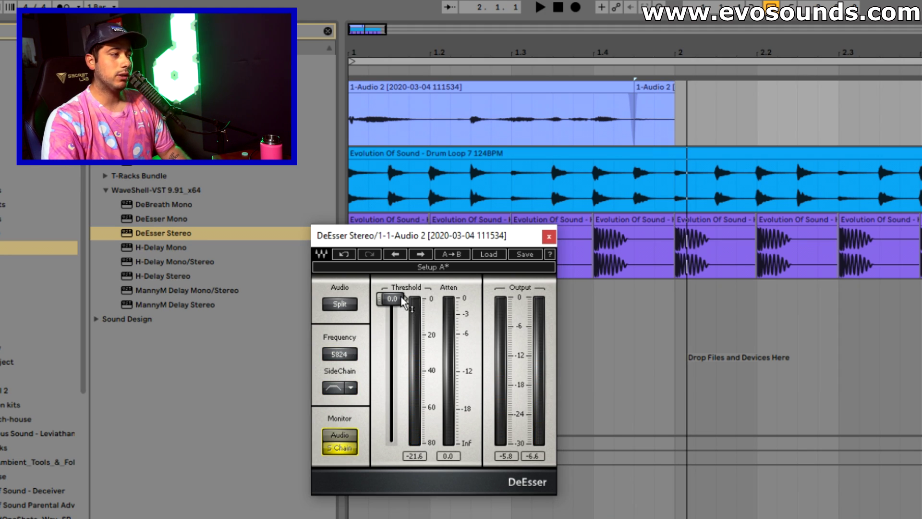
key("space")
left_click_drag(392, 317, 404, 384)
left_click_drag(339, 355, 339, 347)
key("space")
key("space")
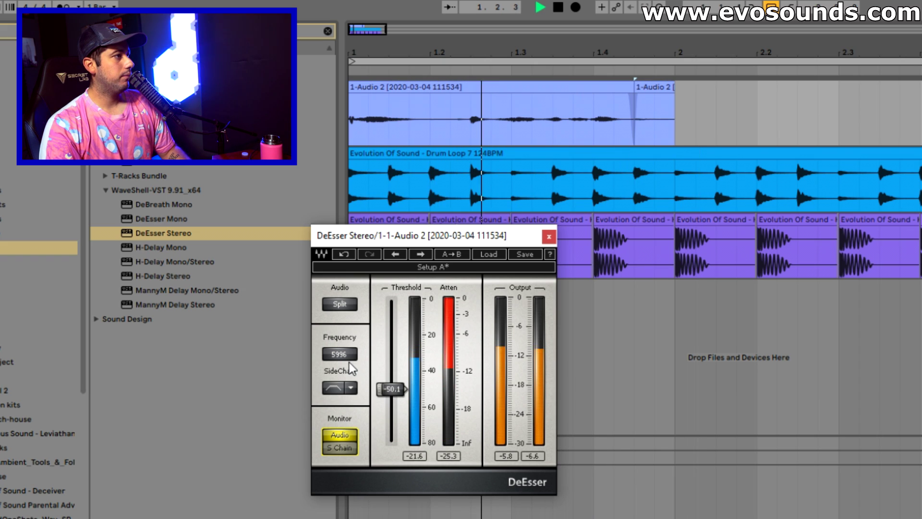
key("space")
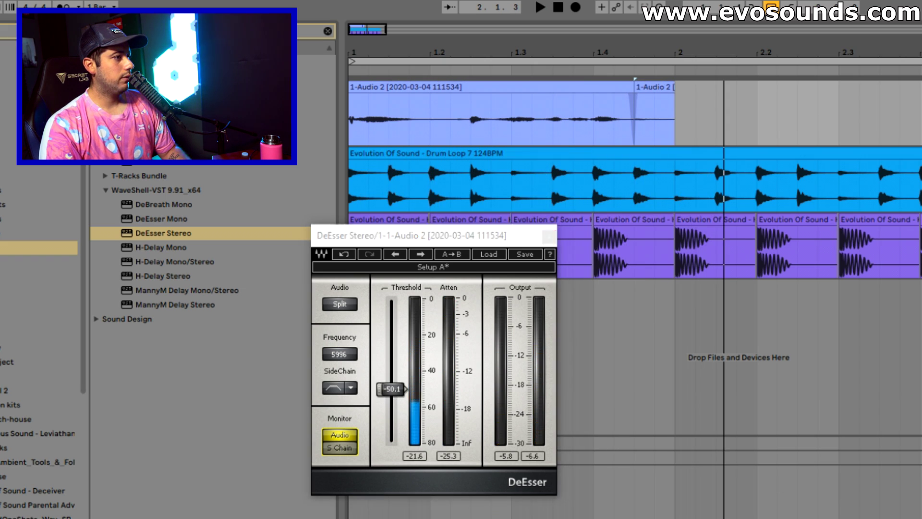
- Set the DeEsser's frequency to 6059 and its threshold to -37.7 while the loop plays
left_click_drag(336, 357, 338, 356)
key("space")
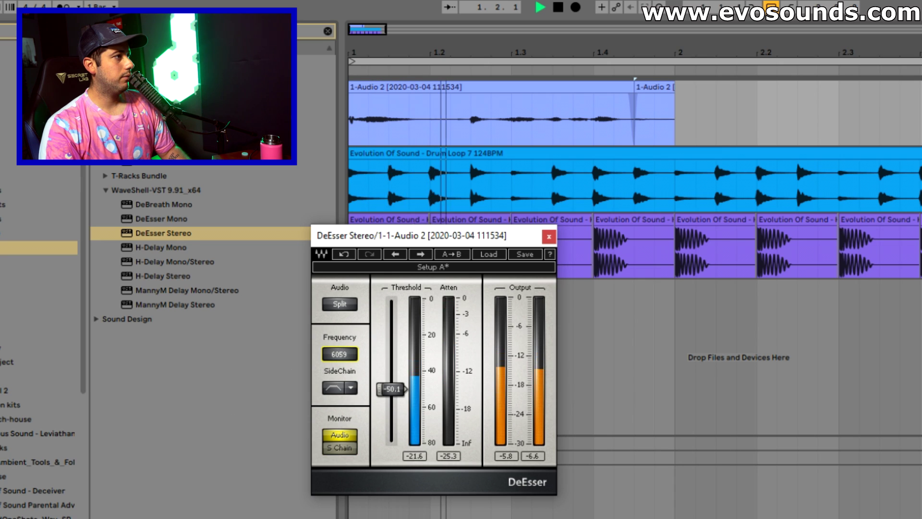
left_click_drag(387, 389, 393, 366)
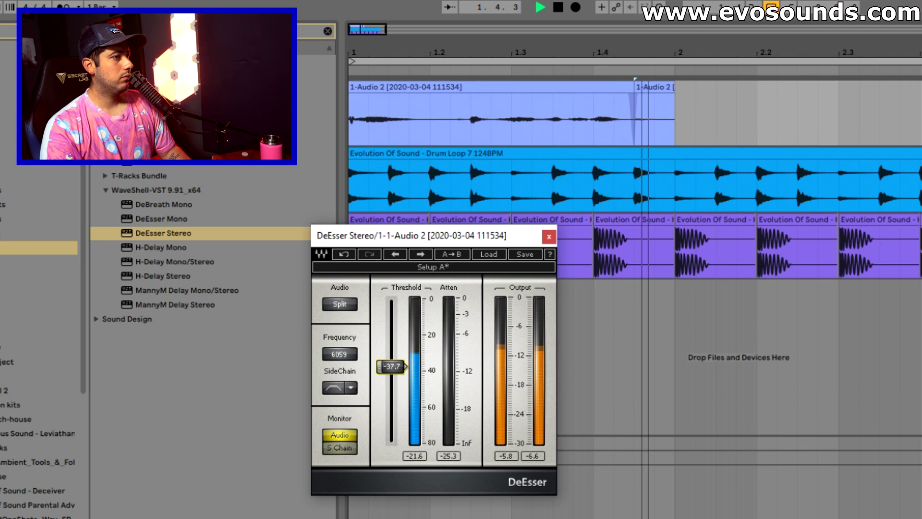
left_click(480, 518)
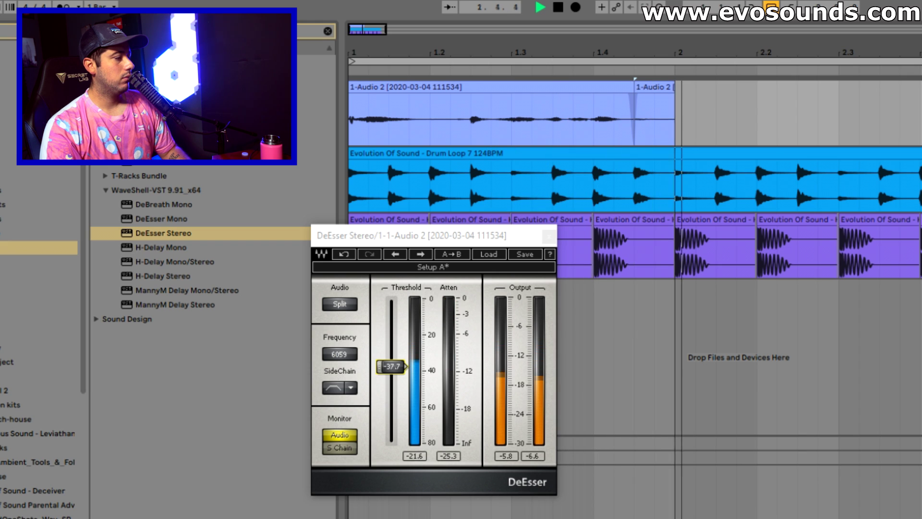
- Raise the DeEsser's threshold to -32.5 while auditioning the vocal against the loop
key("space")
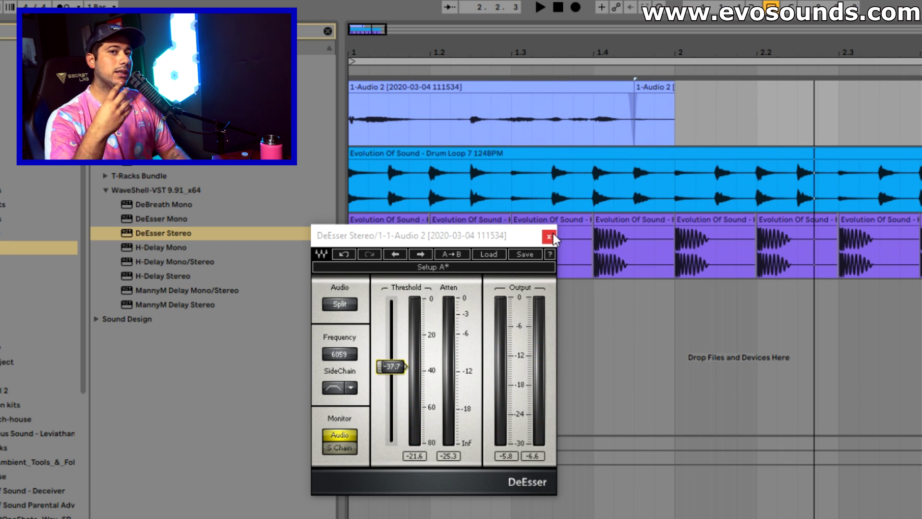
left_click_drag(397, 363, 396, 361)
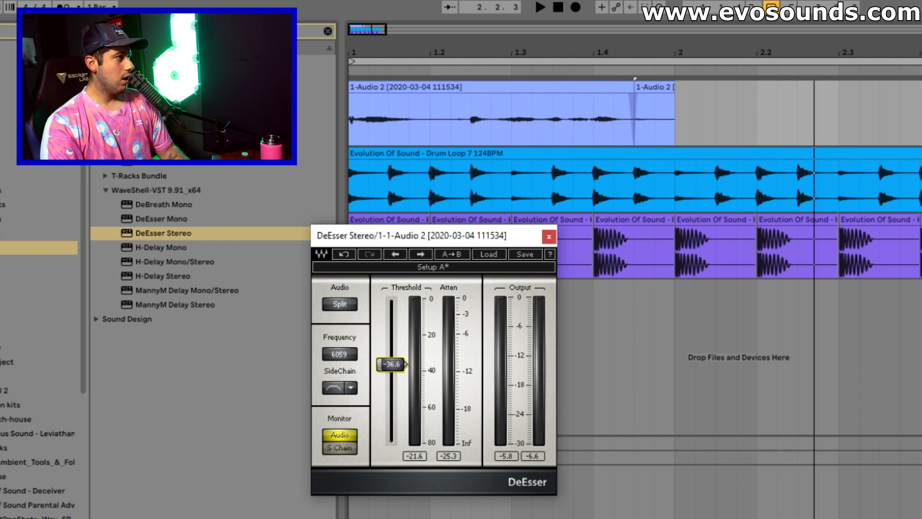
key("space")
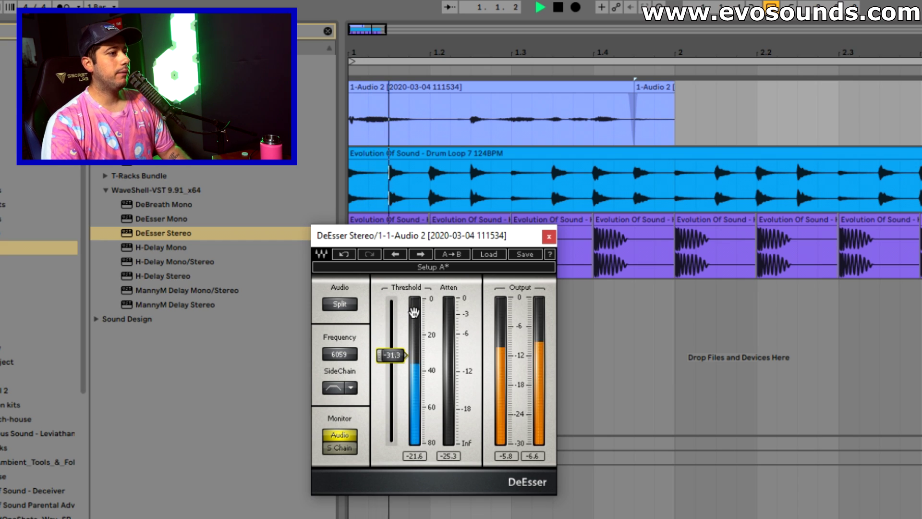
left_click_drag(403, 355, 407, 366)
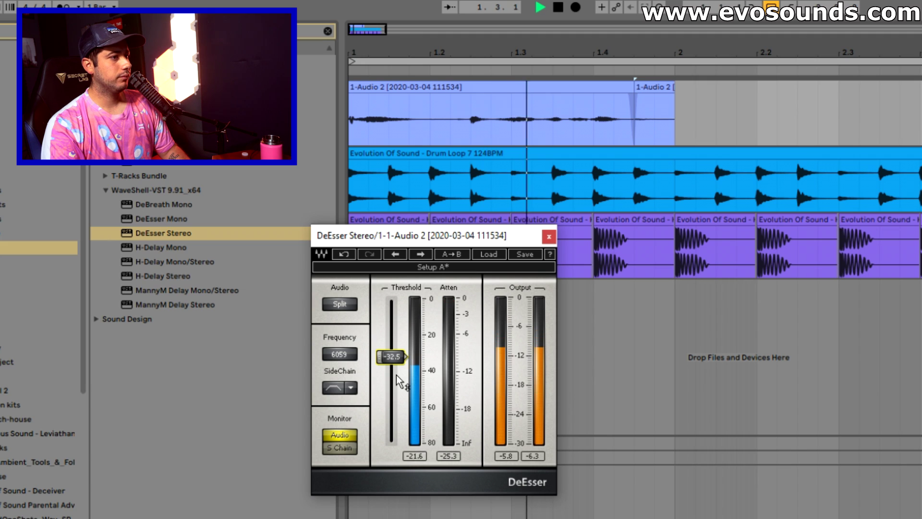
- Set the DeEsser's frequency to 5984 with the high-pass side-chain filter, audition it, and close the plug-in window
key("space")
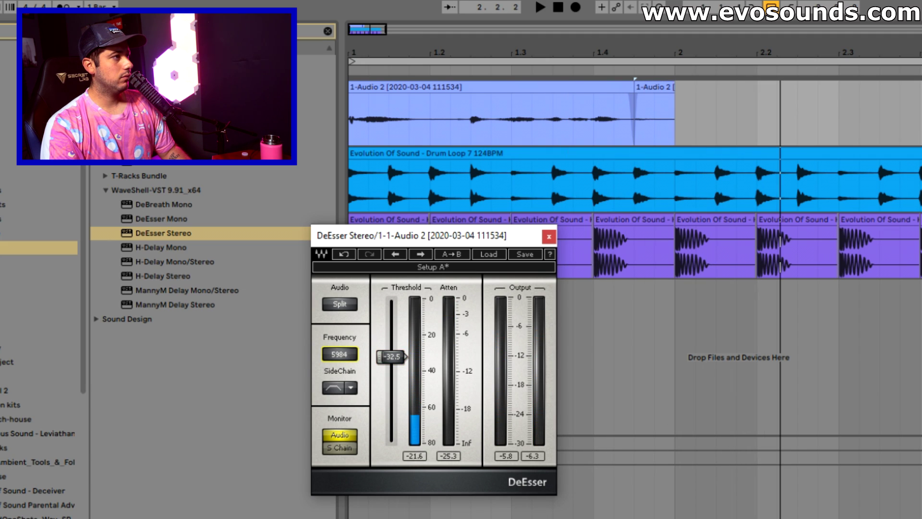
key("space")
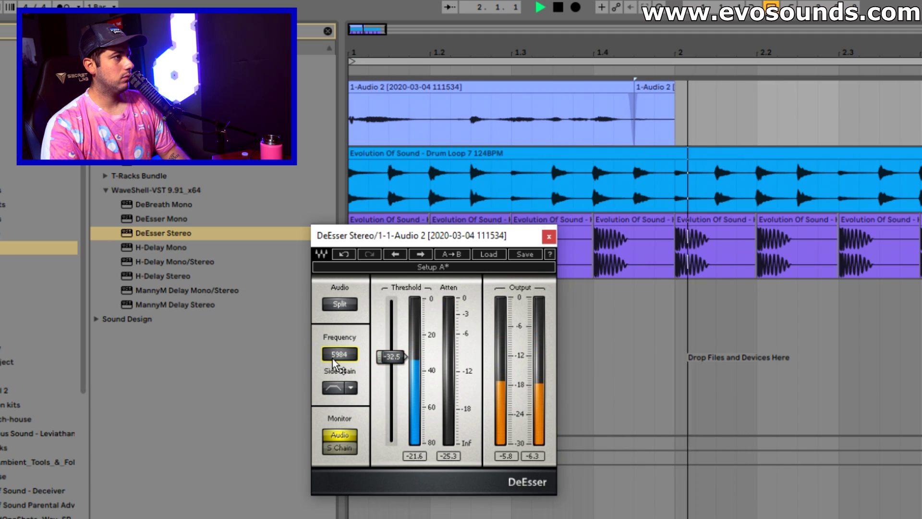
key("space")
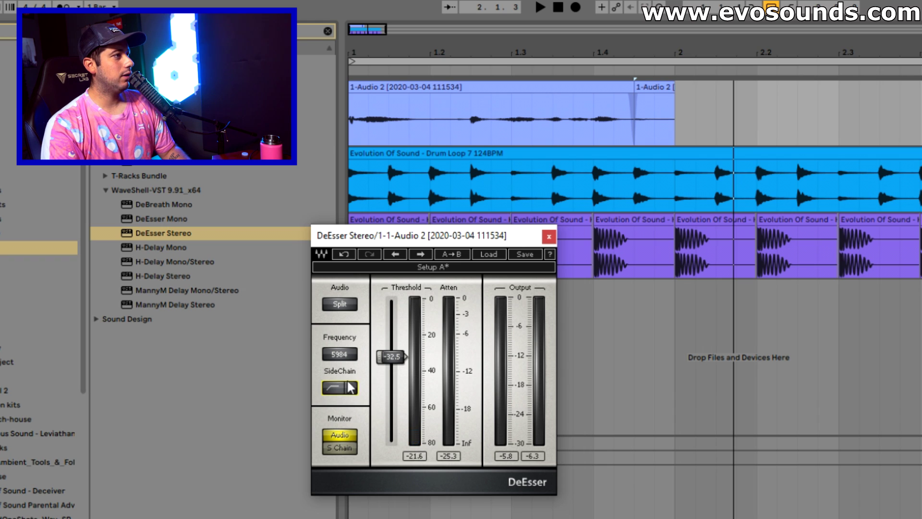
key("space")
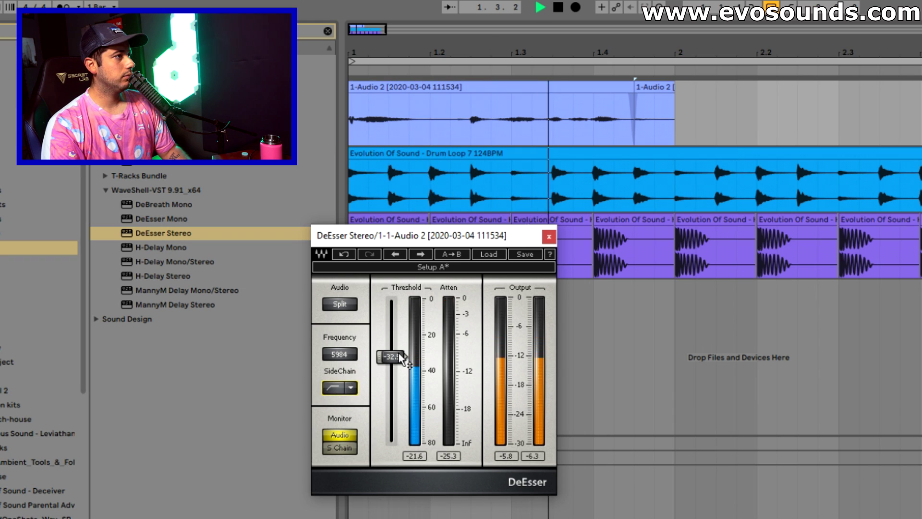
left_click(549, 237)
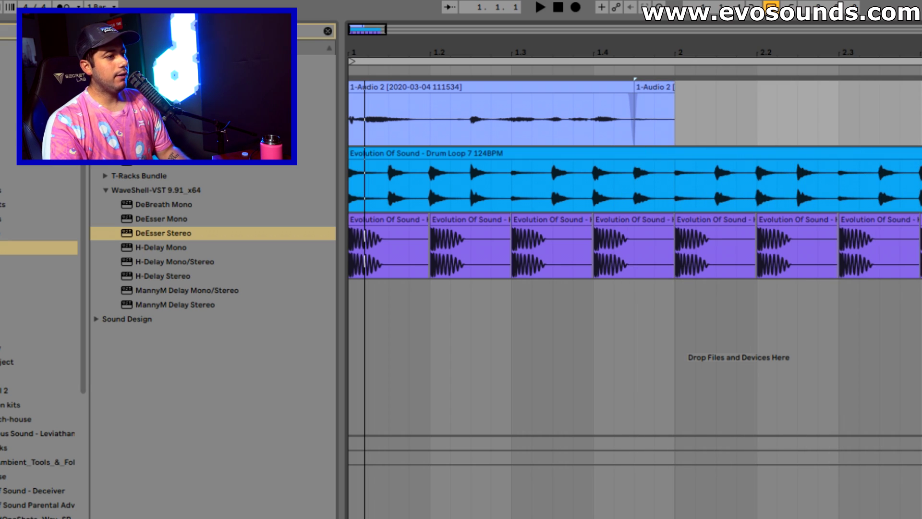
- Play the loop to judge the processed vocal against the drums and kick
key("space")
key("space")
key("space")
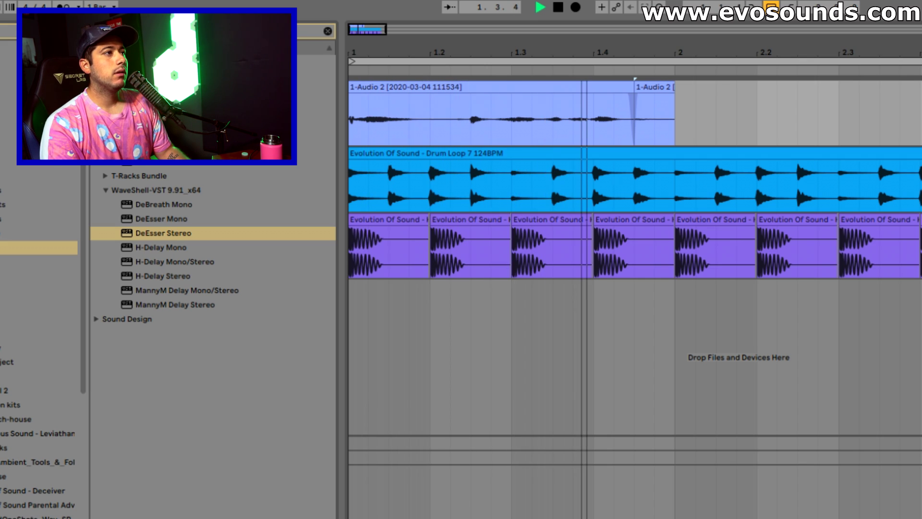
key("space")
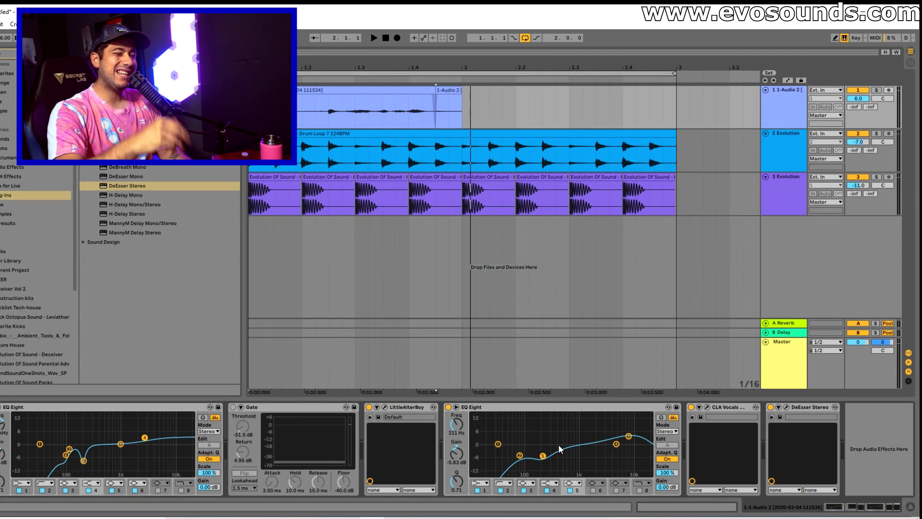
- Try the low cut of the EQ Eight after LittleAlterBoy at 190 Hz with Q 0.25 while the loop plays
key("space")
left_click_drag(520, 454, 540, 464)
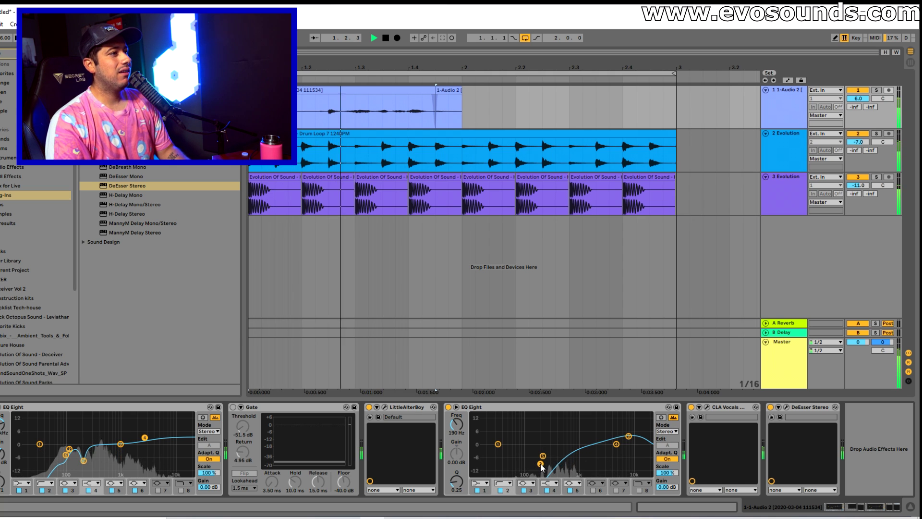
key("space")
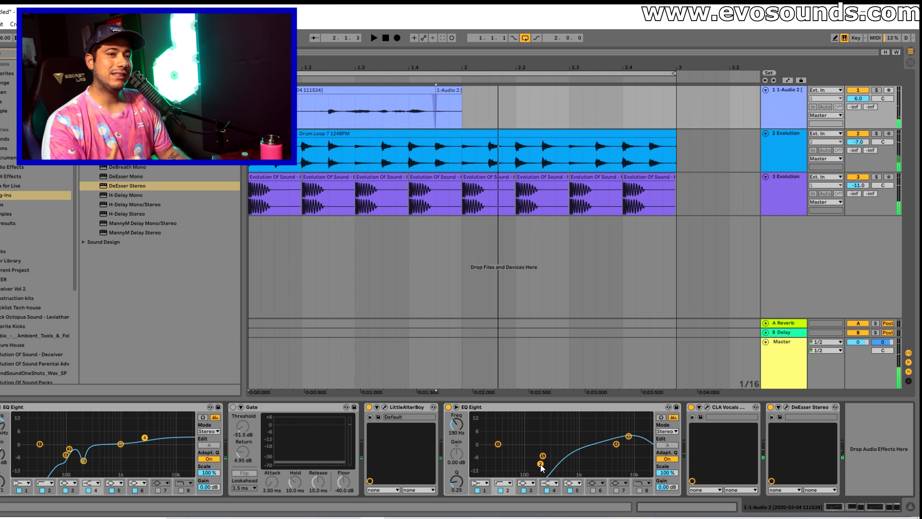
- Set the low cut of the EQ Eight after LittleAlterBoy to 77.4 Hz with Q 0.51 and bypass LittleAlterBoy
key("space")
left_click(370, 407)
key("space")
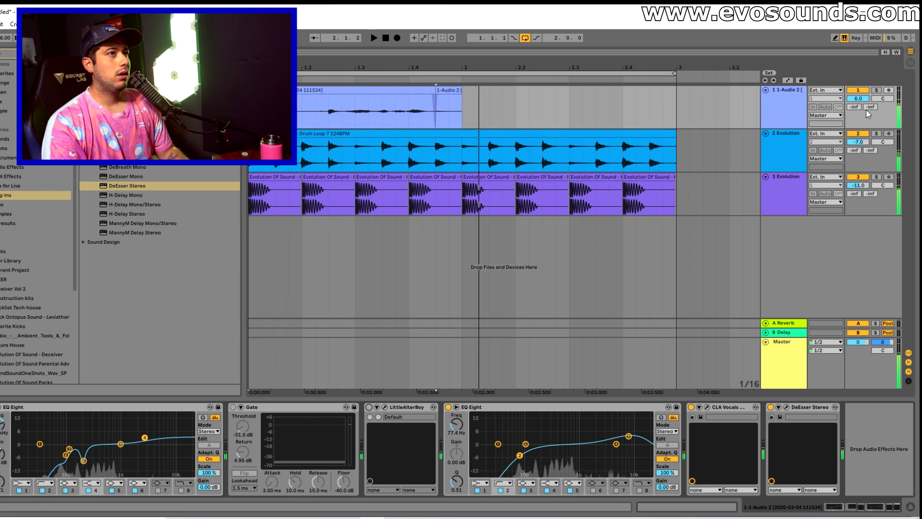
- Set the vocal track's volume to -5.0 and show the audio effects in the browser
right_click(858, 98)
left_click(834, 128)
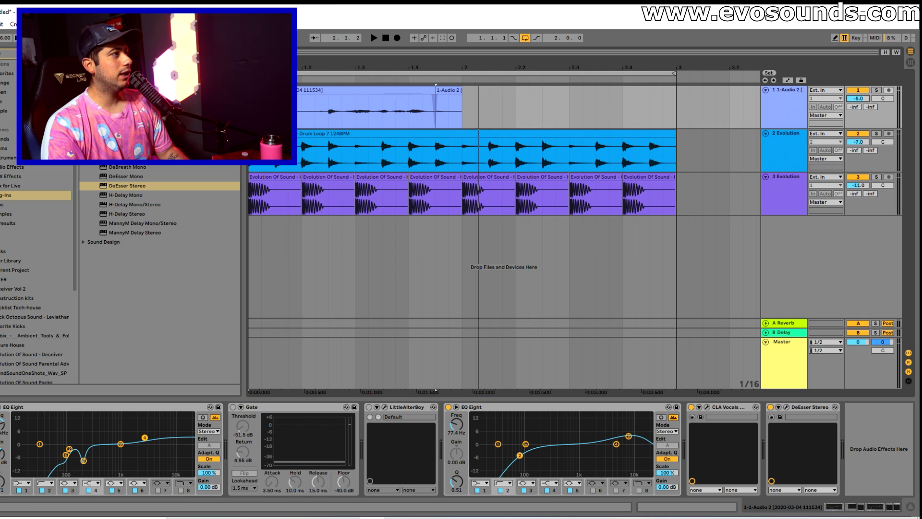
left_click(5, 167)
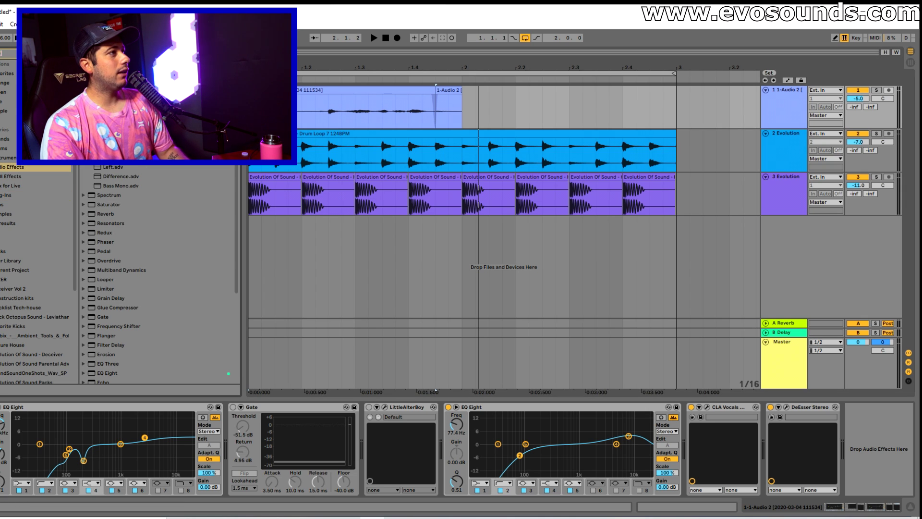
key("ctrl+f")
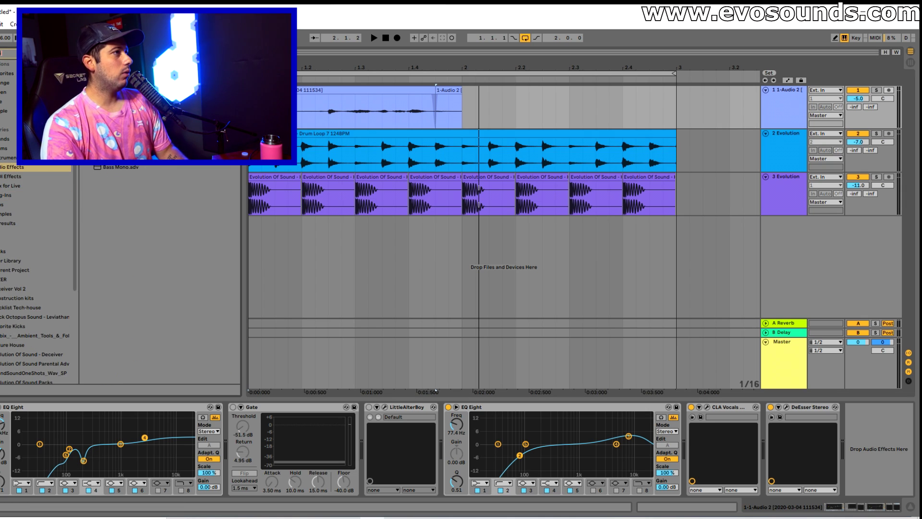
- Extend the first vocal clip to bar 2 over the short end clip, play it, and show the vocal track's devices
double_click(327, 96)
right_click(38, 467)
left_click(61, 475)
key("space")
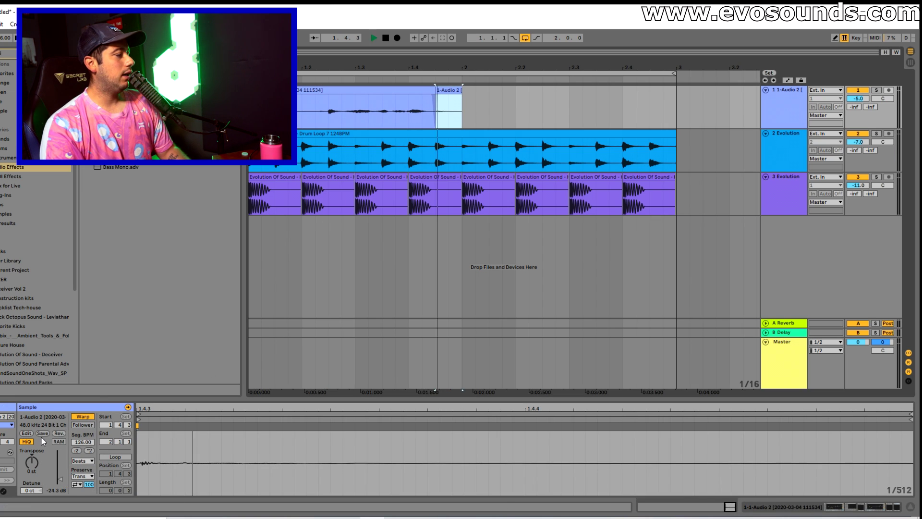
left_click(432, 91)
left_click_drag(437, 91, 462, 91)
key("space")
left_click(783, 103)
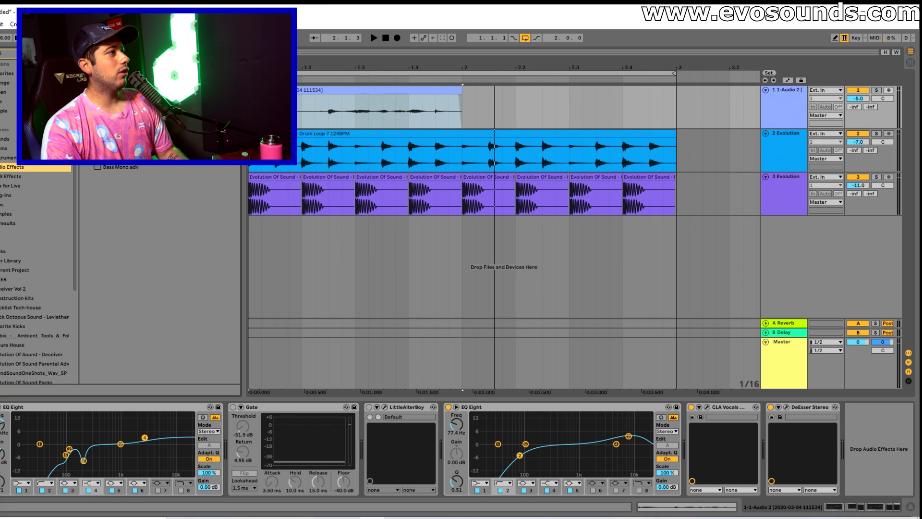
- Find the Audio Effect Rack in the audio effects and insert it between the first EQ Eight and the Gate
left_click(1, 53)
key("BackSpace")
type("dio")
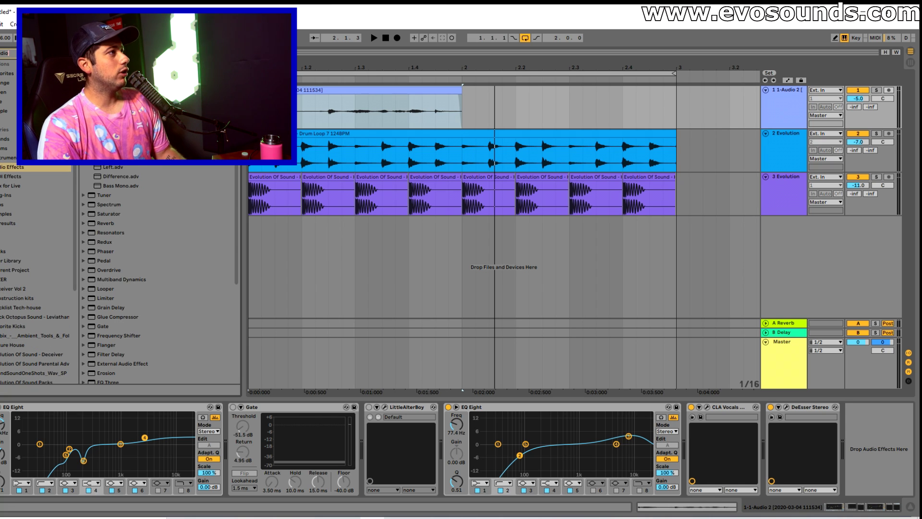
scroll(92, 236, "down", 5)
left_click_drag(115, 369, 235, 460)
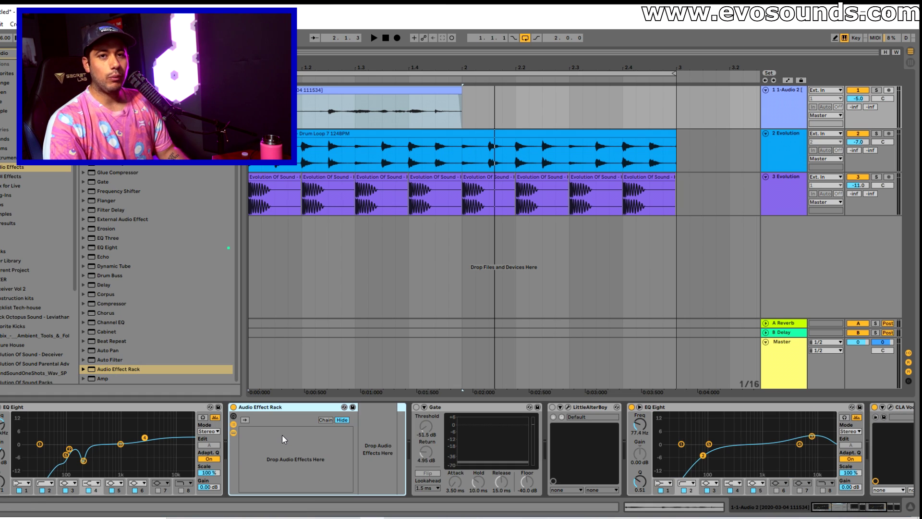
key("Tab")
left_click(777, 54)
key("ctrl+shift+r")
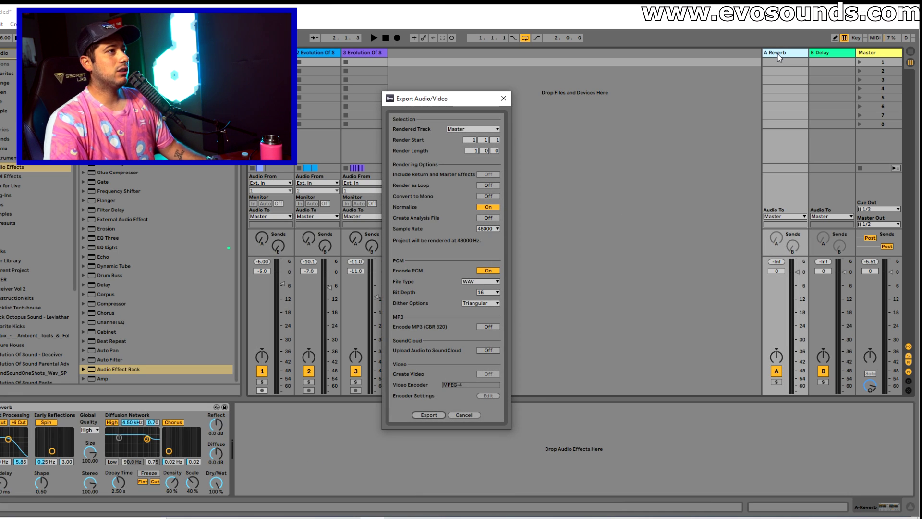
key("Escape")
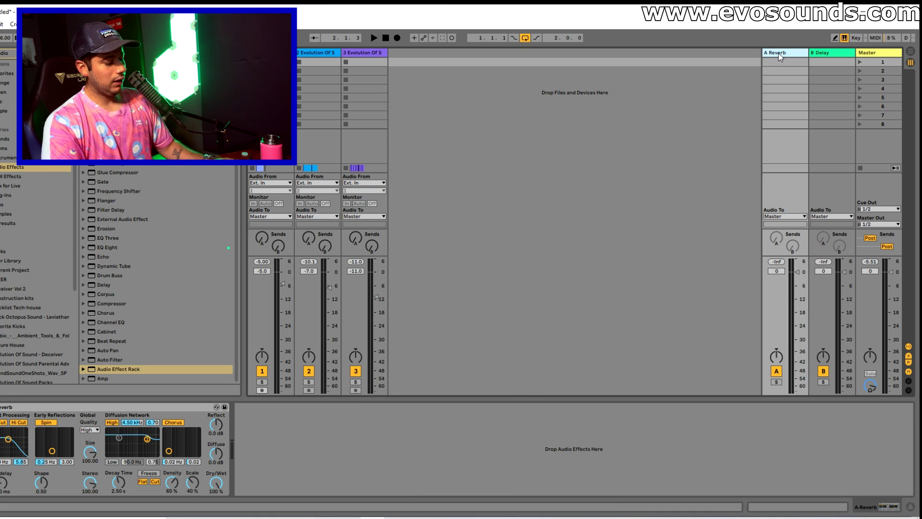
right_click(779, 54)
left_click(811, 104)
right_click(739, 53)
left_click(781, 105)
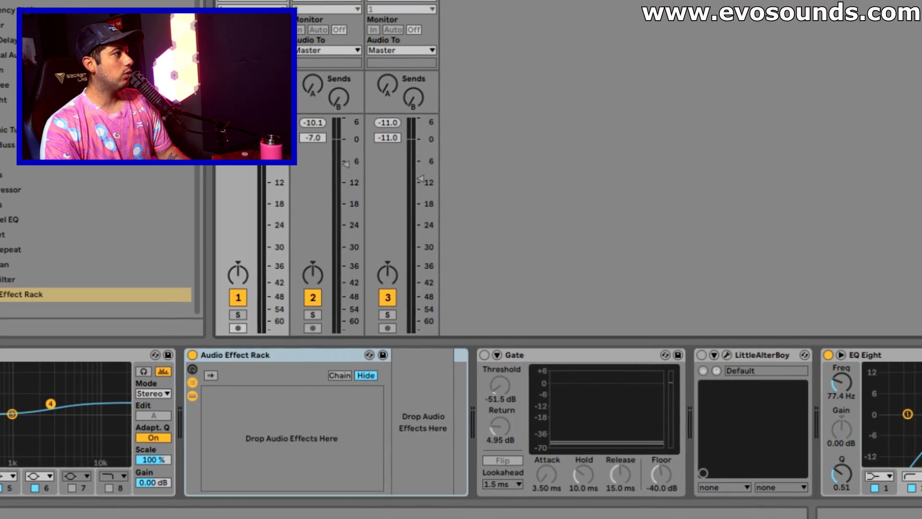
- Create three chains in the Audio Effect Rack, named dry, flanger and chorus
double_click(225, 392)
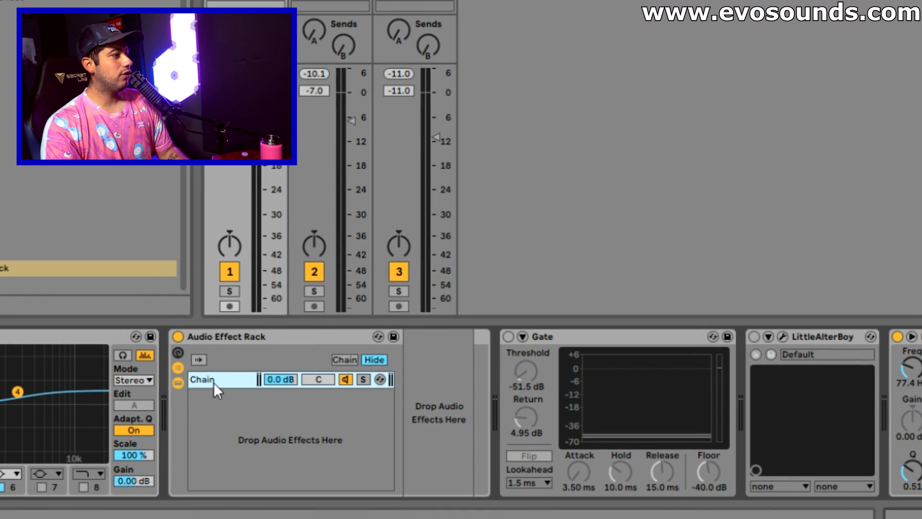
key("ctrl+r")
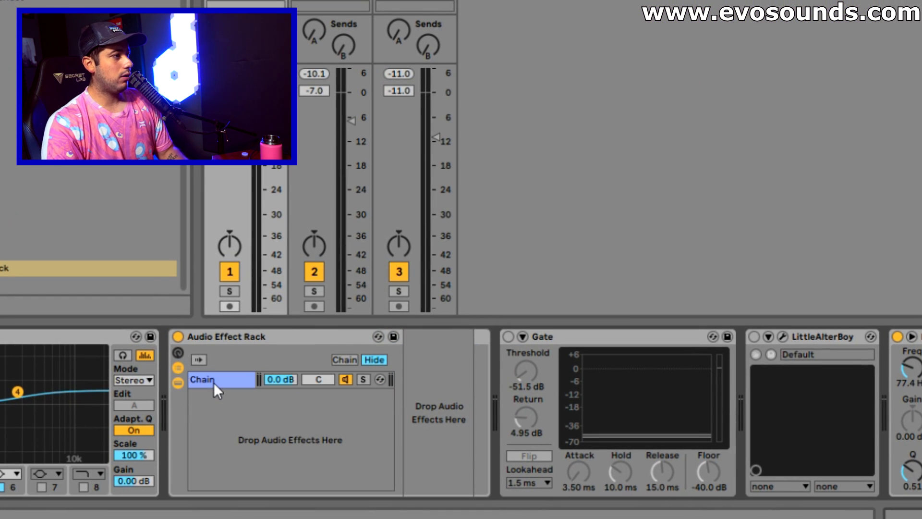
type("dry")
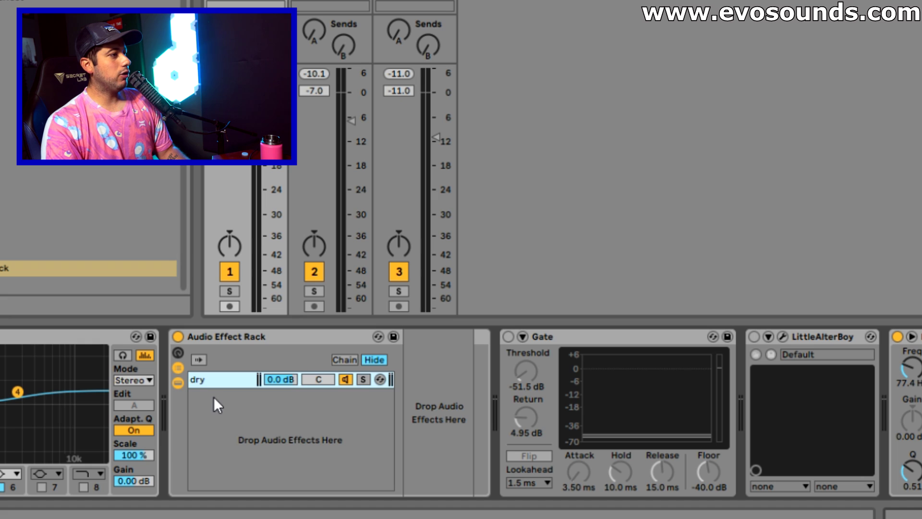
right_click(214, 397)
left_click(231, 407)
type("flanger")
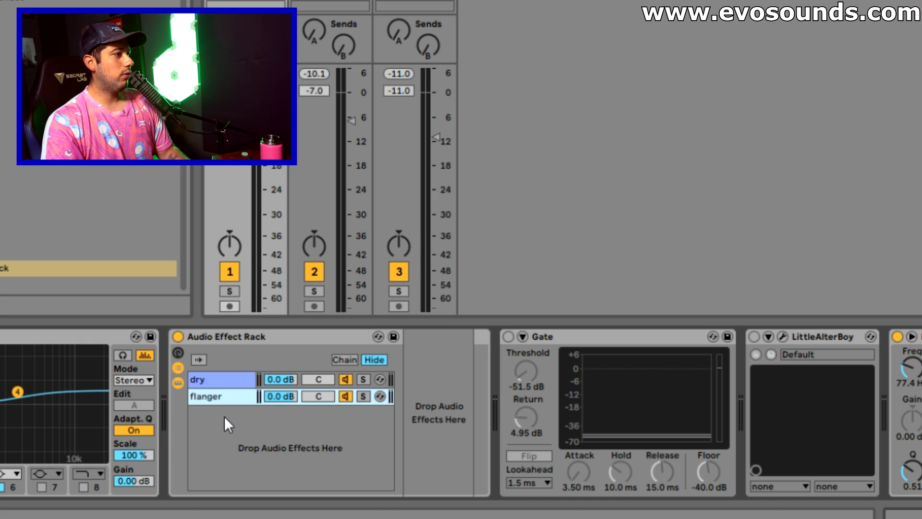
right_click(225, 418)
left_click(267, 428)
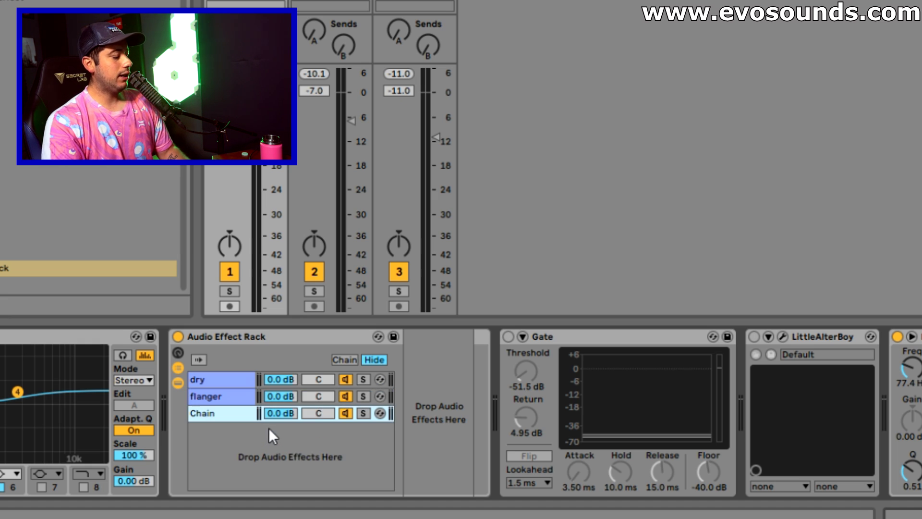
key("ctrl+r")
type("chorus")
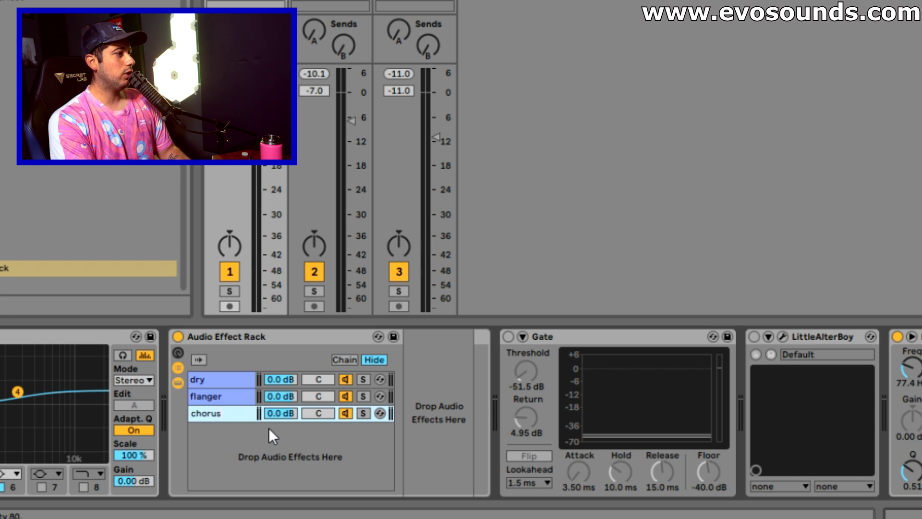
key("Return")
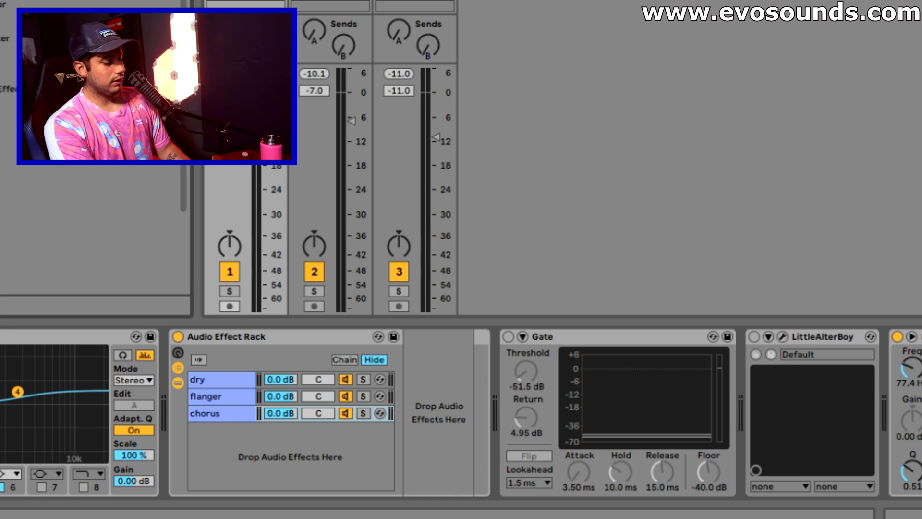
- Load Chorus on the chorus chain at 100% Dry/Wet and Flanger on the flanger chain, then select the dry chain
left_click(215, 416)
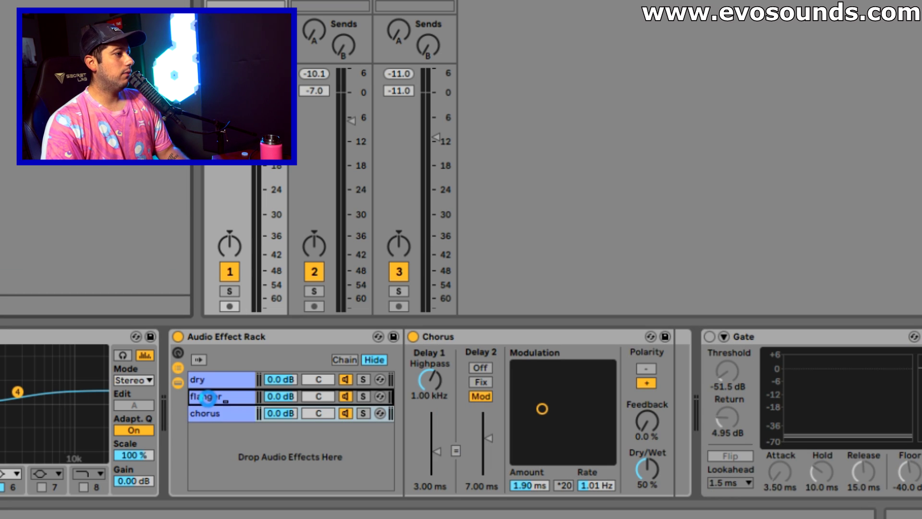
left_click(211, 398)
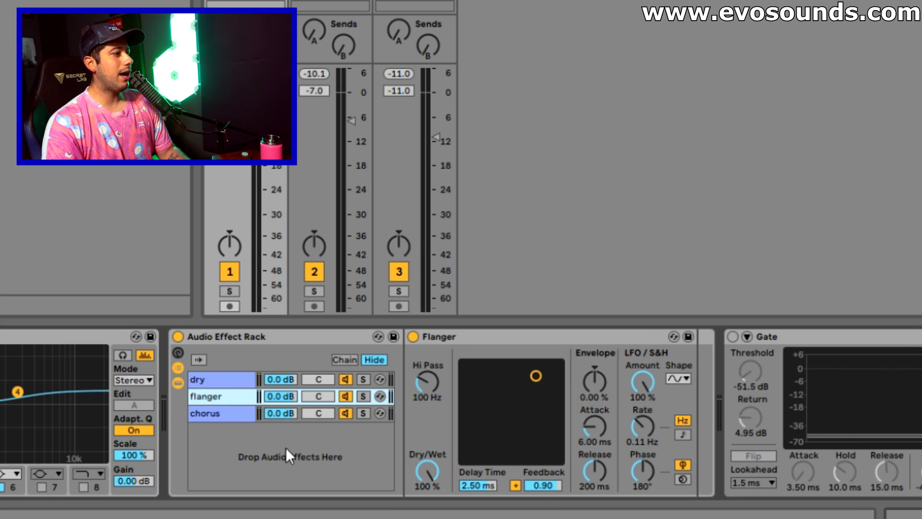
left_click(219, 417)
left_click_drag(656, 487, 648, 476)
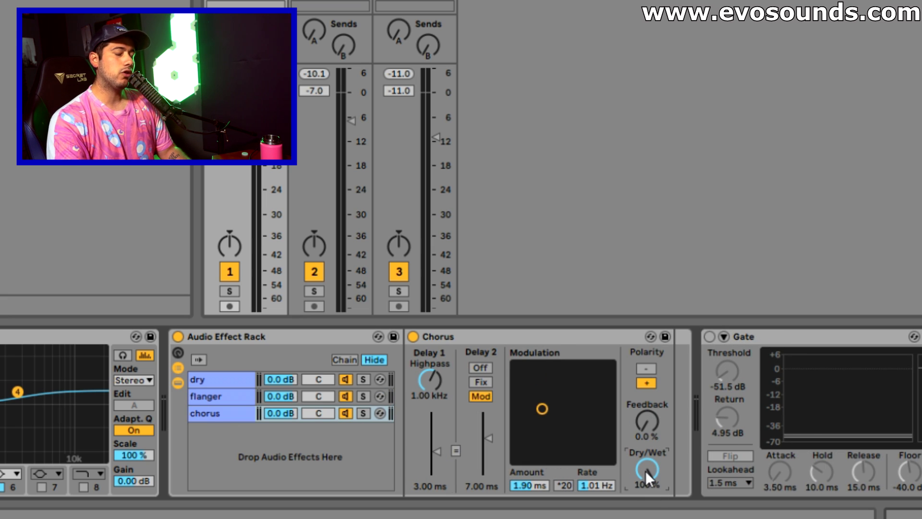
left_click(224, 413)
left_click(233, 383)
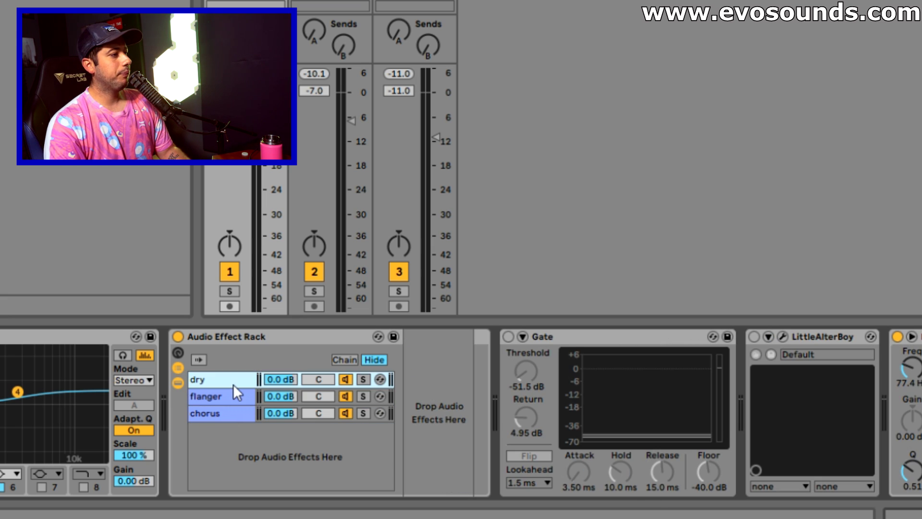
- Compare the dry, flanger and chorus chains by soloing each one during playback, and leave none of them soloed
left_click(239, 397)
left_click(239, 409)
left_click(228, 393)
left_click(228, 383)
left_click(221, 392)
left_click(221, 383)
left_click(363, 379)
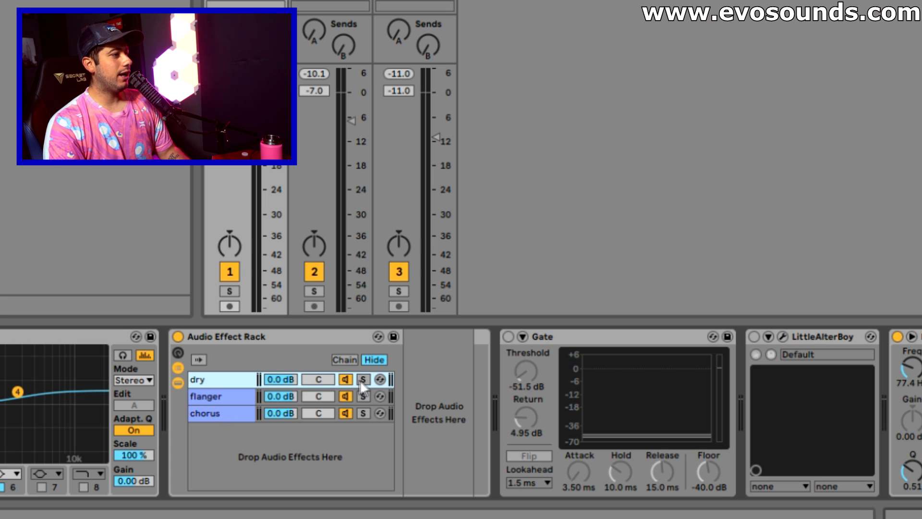
left_click(367, 399)
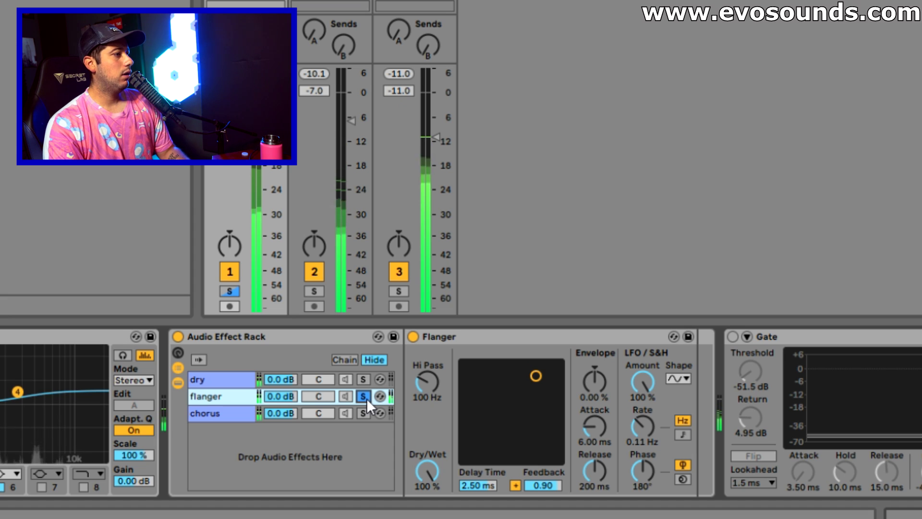
left_click(367, 414)
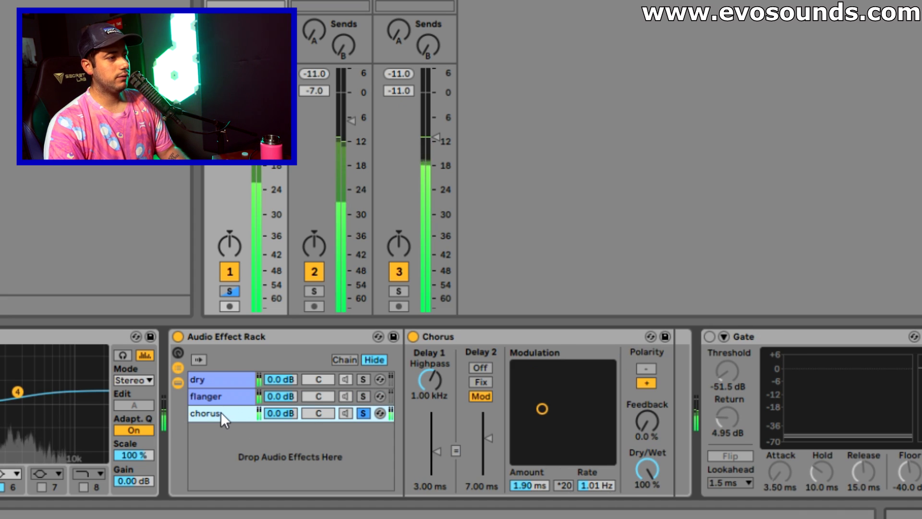
left_click(363, 399)
left_click(363, 399)
- Deactivate the flanger chain, solo the chorus chain and set Chorus to 1.81 ms Amount, 0.32 Hz Rate, 87% Feedback and negative Polarity
left_click(347, 399)
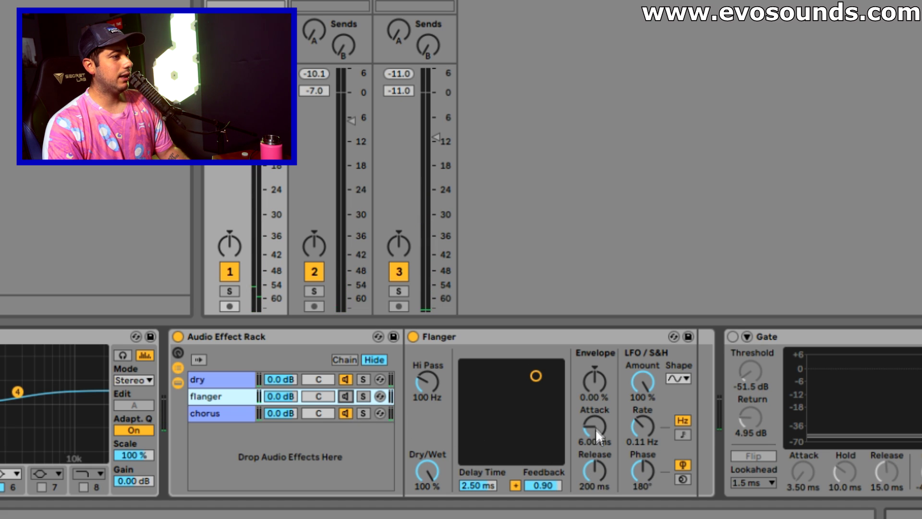
left_click(232, 414)
left_click_drag(522, 410, 528, 410)
left_click_drag(650, 418, 650, 368)
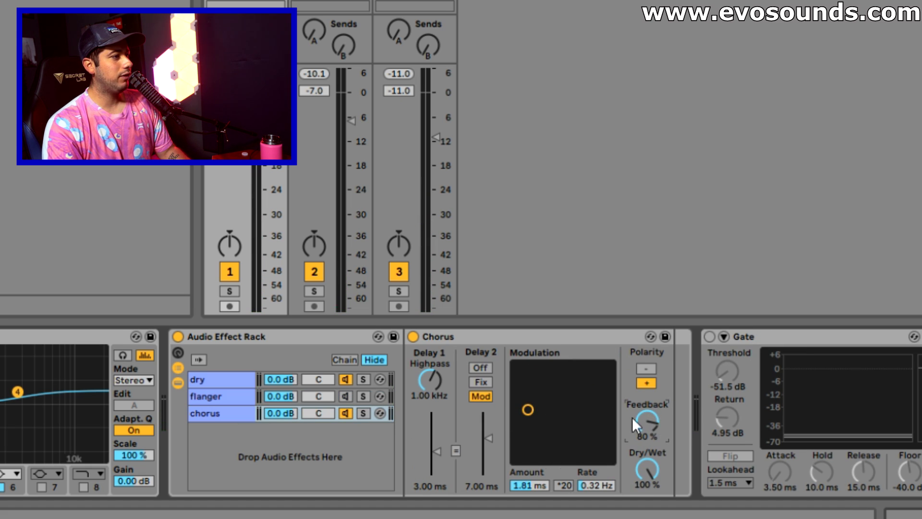
left_click(364, 414)
left_click_drag(631, 428, 631, 424)
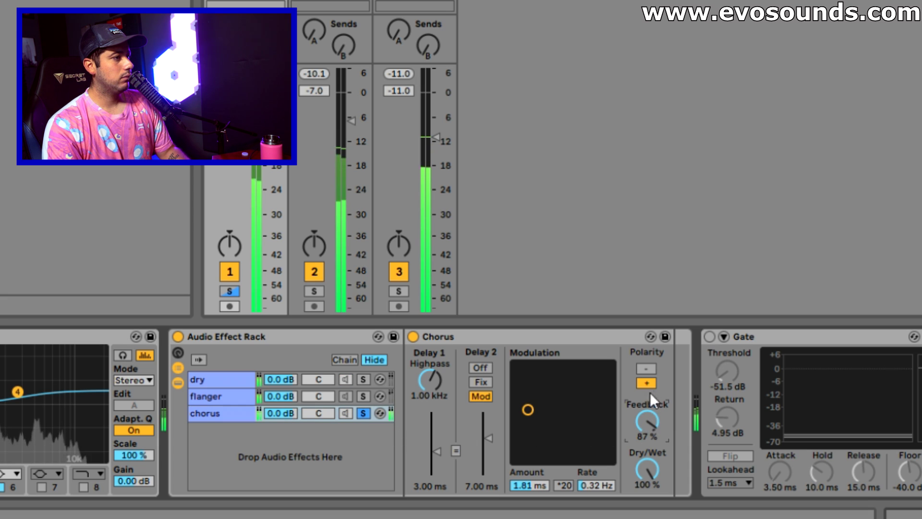
left_click(653, 371)
- Solo track 1, unsolo the chorus chain and lower the chorus chain's volume to -9.6 dB
left_click_drag(275, 413, 275, 427)
left_click(235, 291)
left_click(364, 413)
left_click_drag(280, 413, 281, 429)
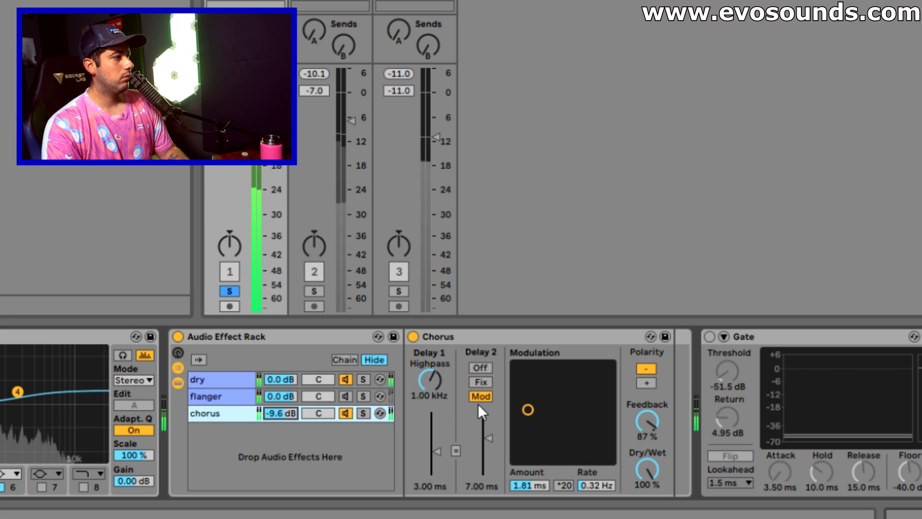
- Set Chorus to 2.56 ms Delay 1, 4.94 ms Delay 2, 15.0 kHz Highpass, 93% Feedback, positive Polarity, 0.52 ms Amount and 0.03 Hz Rate
mouse_move(487, 433)
left_mouse_down()
mouse_move(491, 456)
mouse_move(489, 427)
left_mouse_up()
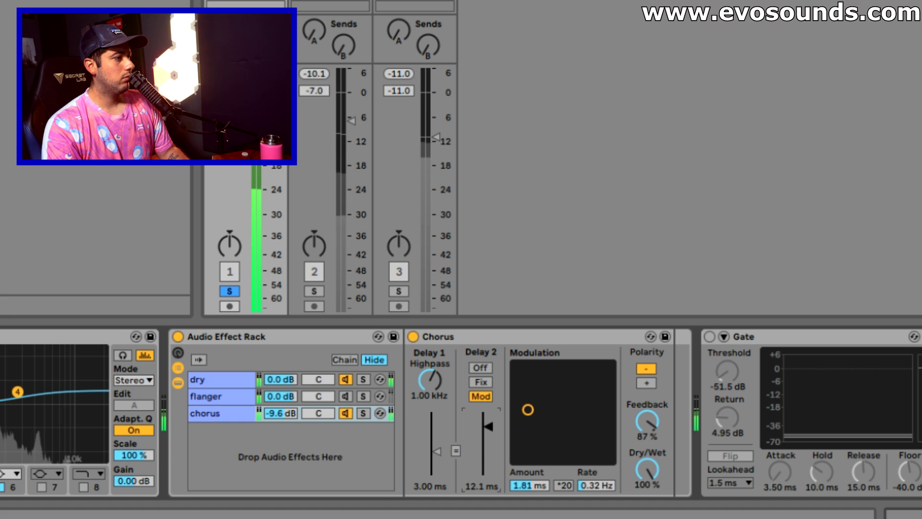
mouse_move(439, 449)
left_mouse_down()
mouse_move(439, 431)
mouse_move(489, 445)
mouse_move(441, 453)
left_mouse_up()
left_click_drag(430, 380, 430, 339)
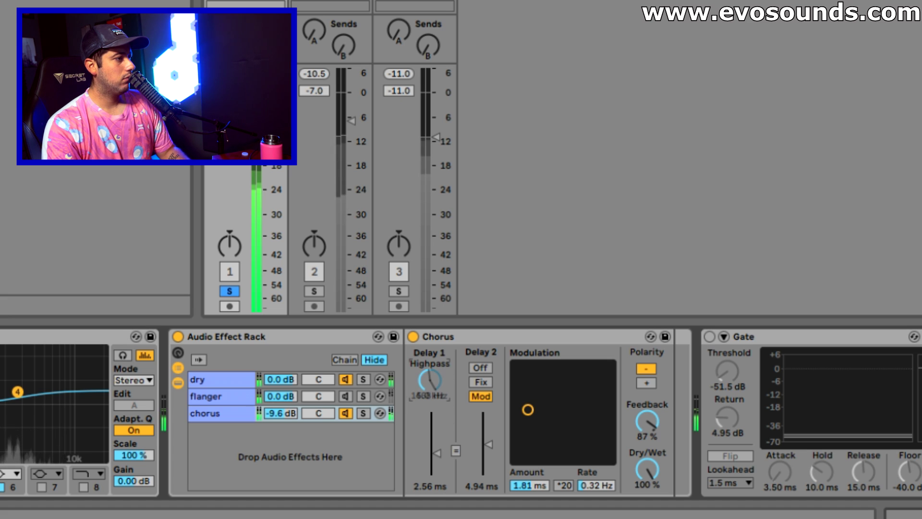
left_click_drag(651, 431, 650, 423)
left_click(649, 380)
left_click_drag(532, 408, 515, 432)
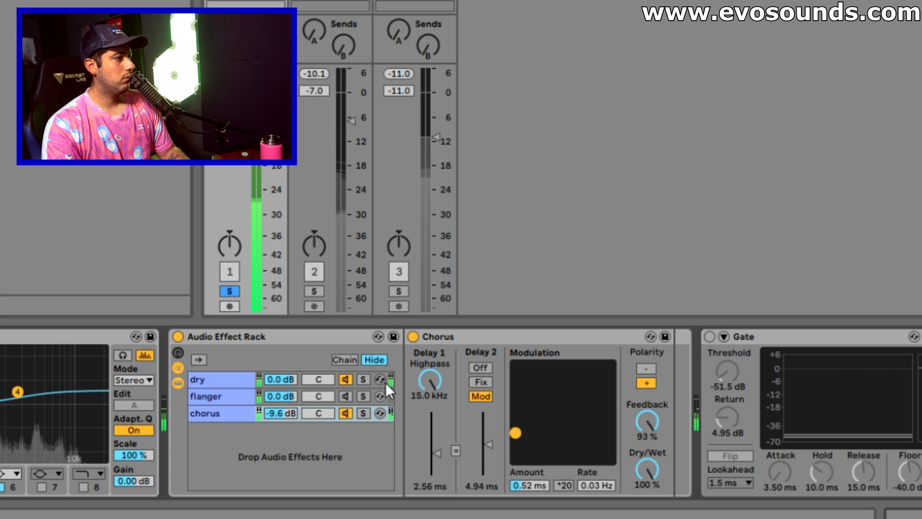
- Insert an EQ Eight after Chorus on the chorus chain, make band 2 a low cut at 1.02 kHz, and play it with the dry chain
left_click(363, 413)
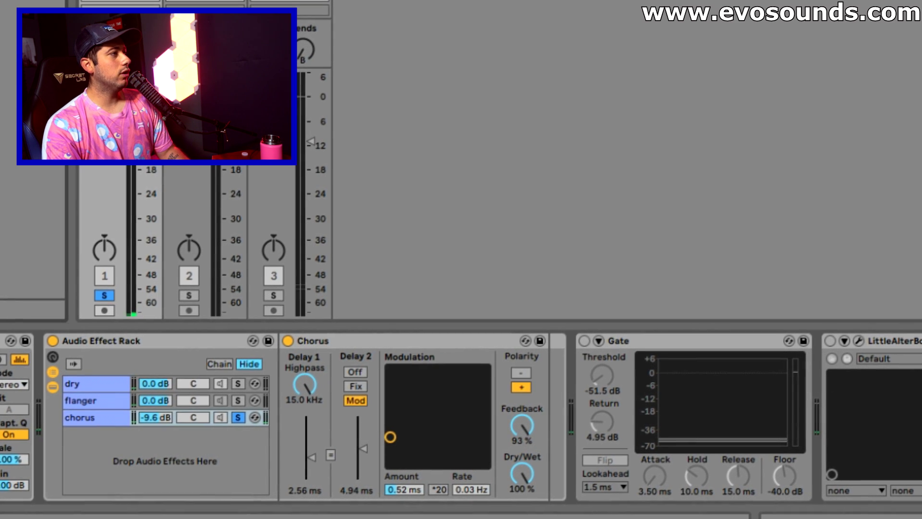
left_click_drag(537, 398, 519, 413)
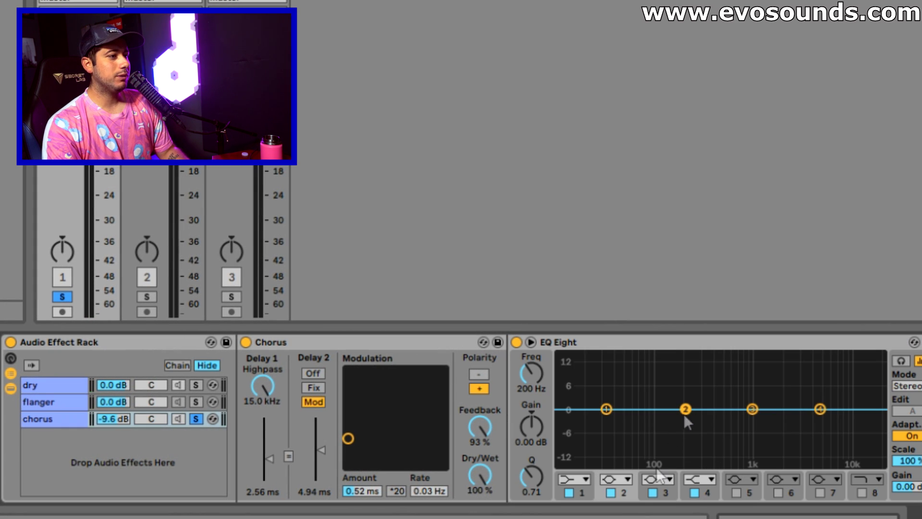
left_click(620, 476)
left_click(616, 386)
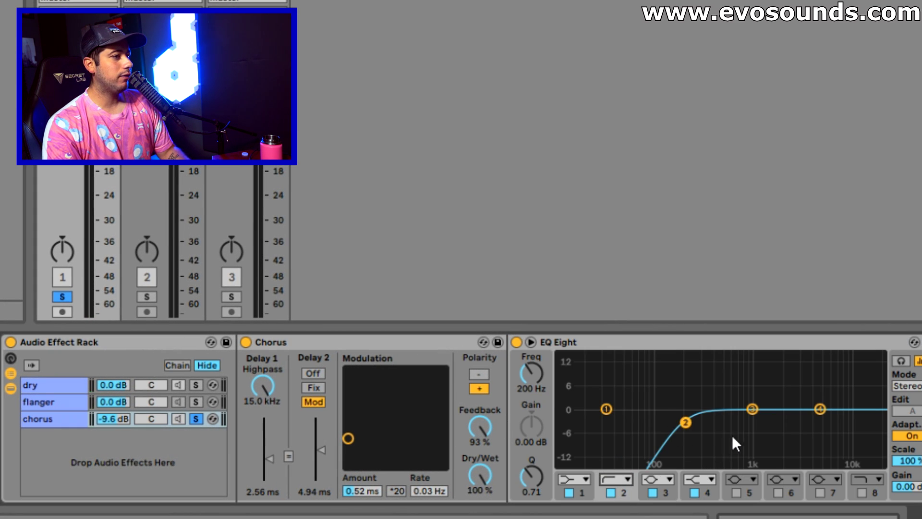
key("space")
left_click_drag(686, 422, 753, 420)
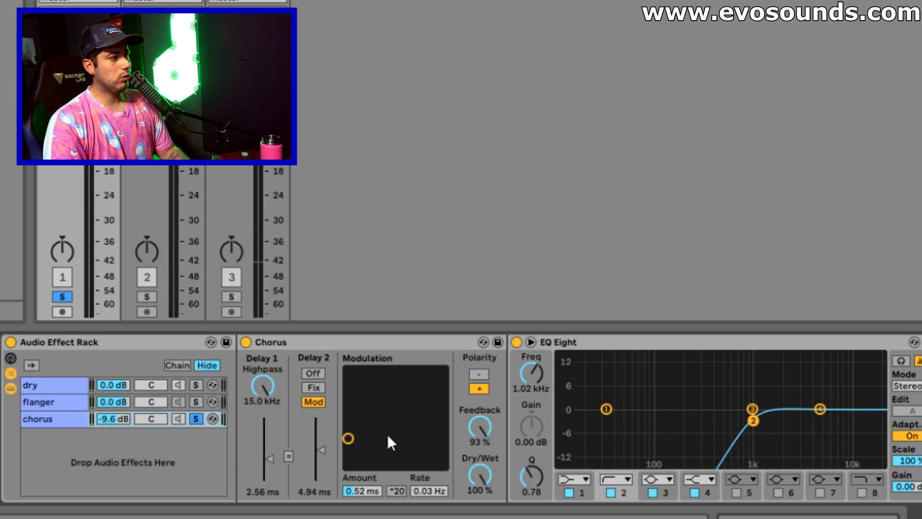
left_click(195, 384)
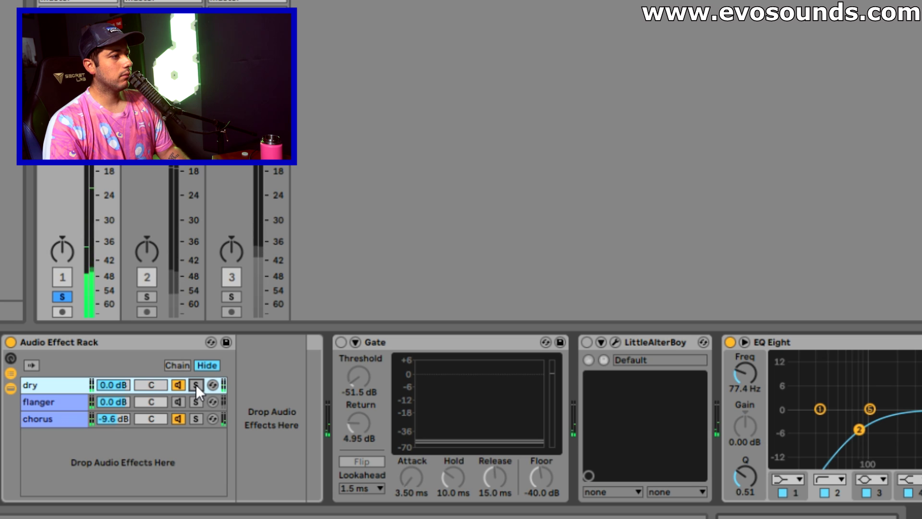
left_click(154, 229)
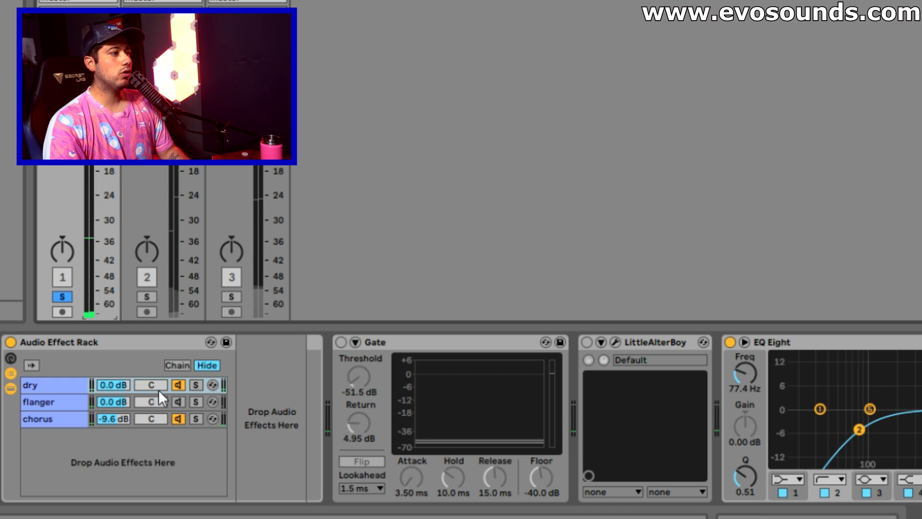
- Reactivate the flanger chain, set Flanger to 0.17 ms Delay Time and 0.80 Feedback, lower the chain to -25.0 dB, and unsolo track 1
left_click(74, 408)
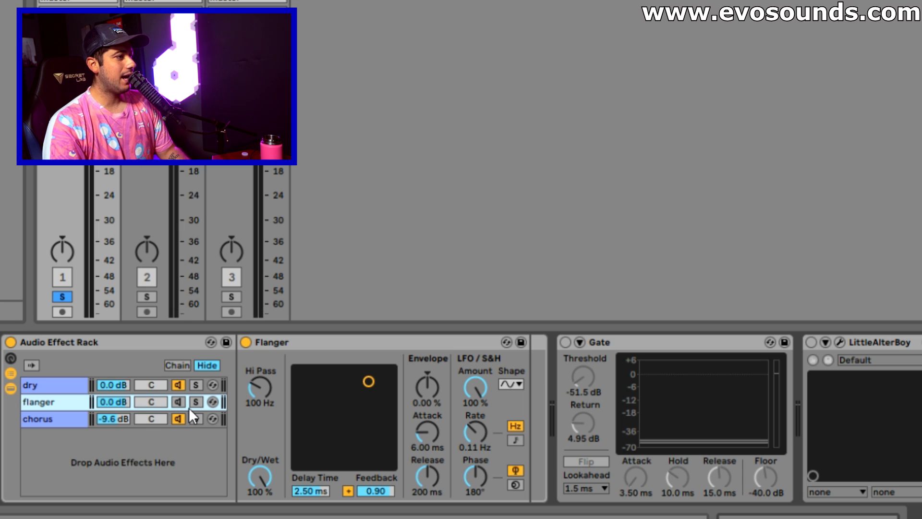
left_click(178, 402)
key("space")
left_click_drag(376, 399, 325, 424)
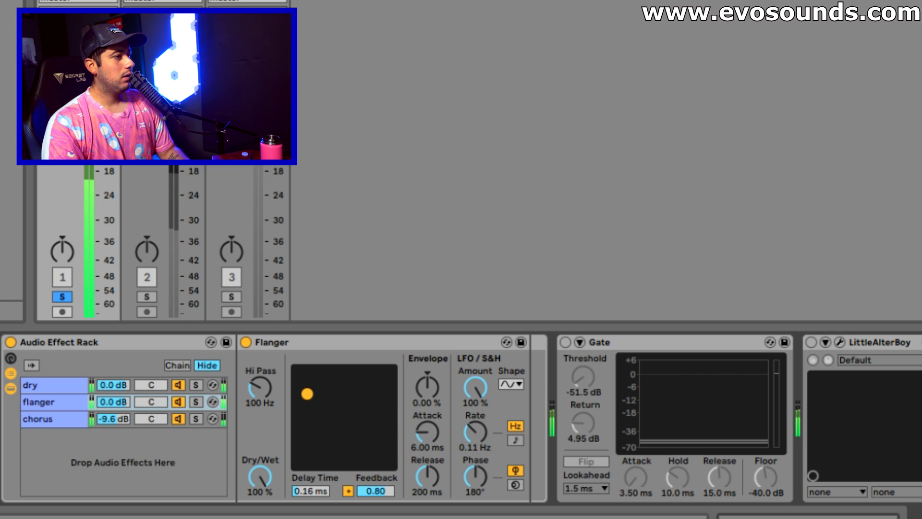
left_click_drag(113, 402, 113, 423)
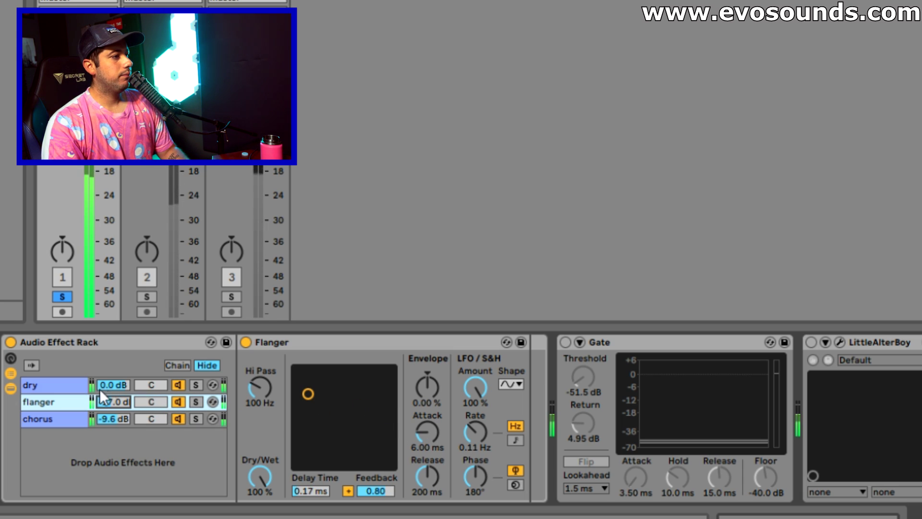
left_click(62, 297)
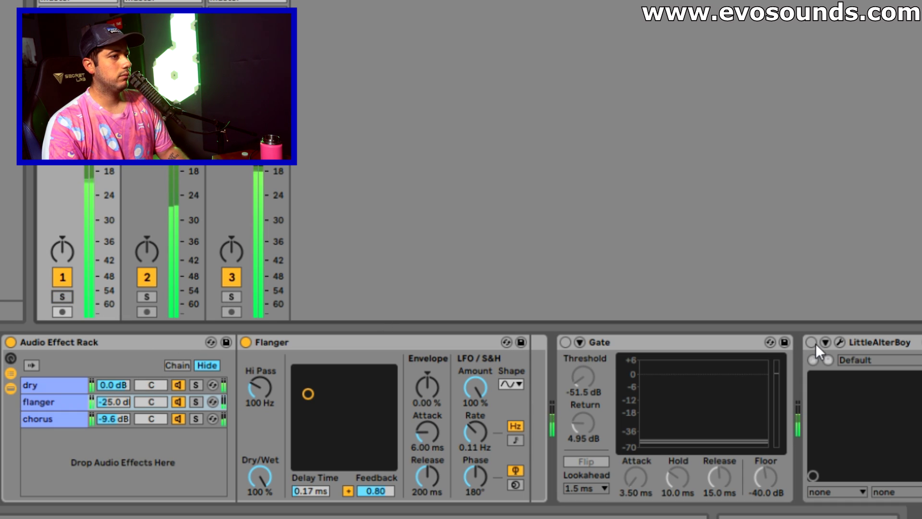
- Move LittleAlterBoy directly before the Audio Effect Rack, turn it on, and play the result with all tracks
left_click(72, 401)
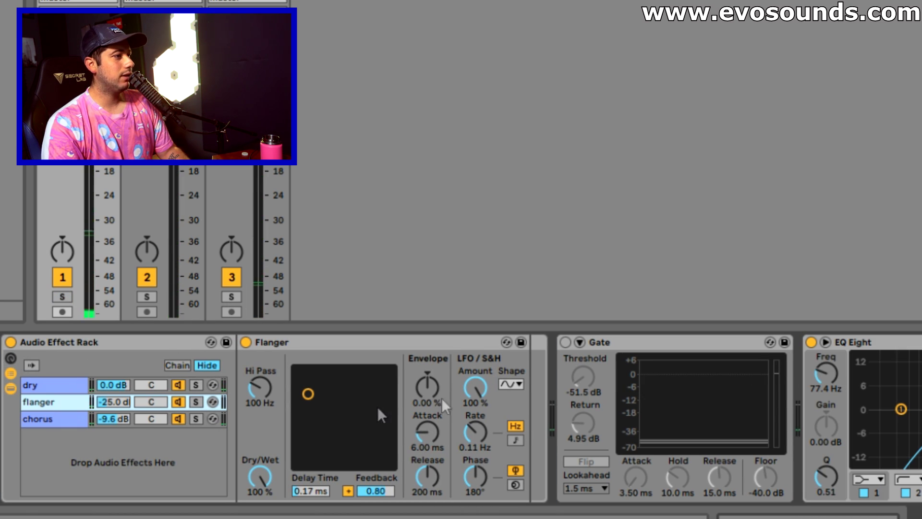
left_click(57, 388)
left_click_drag(290, 343, 17, 367)
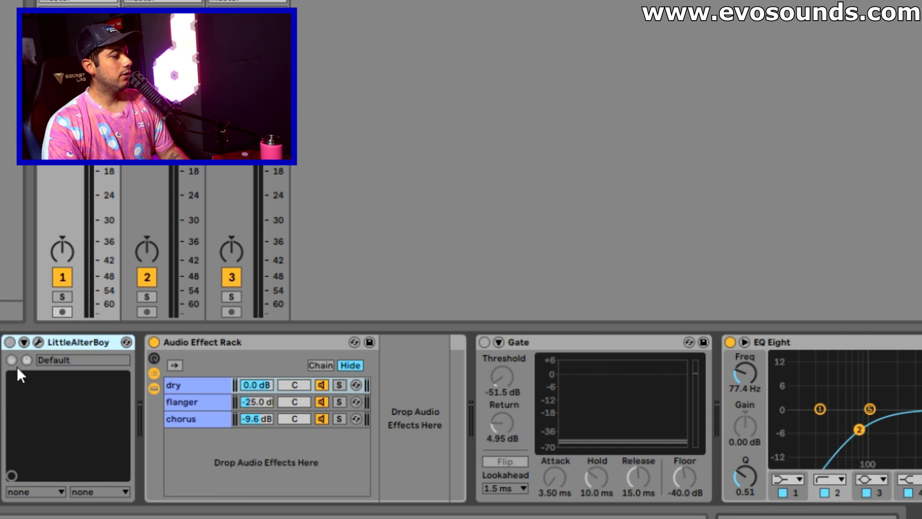
left_click(9, 341)
key("space")
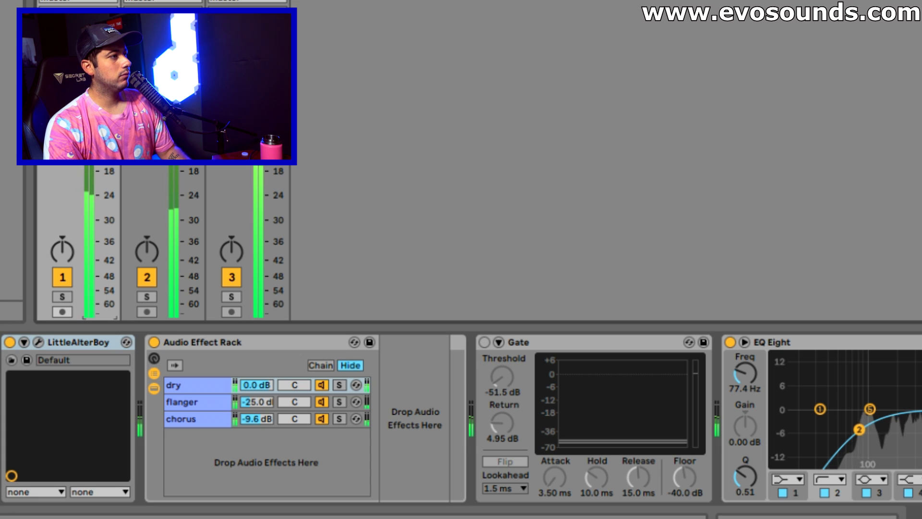
key("space")
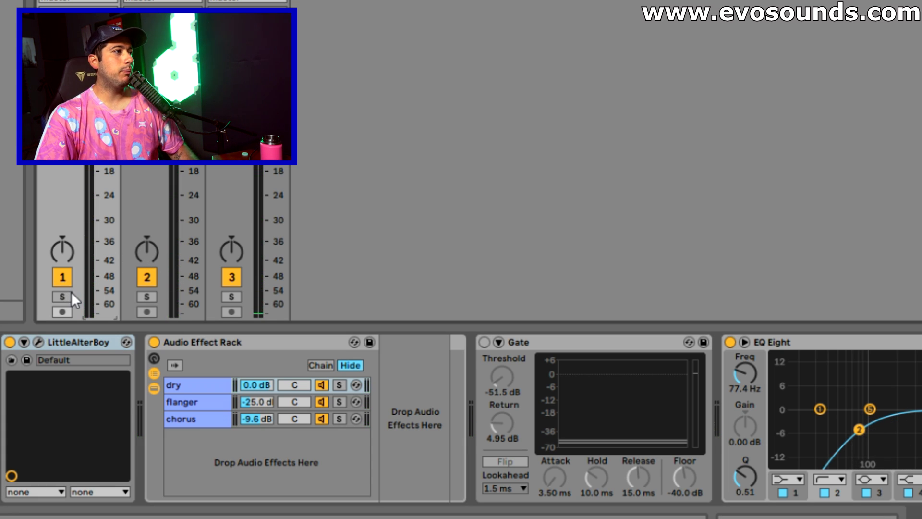